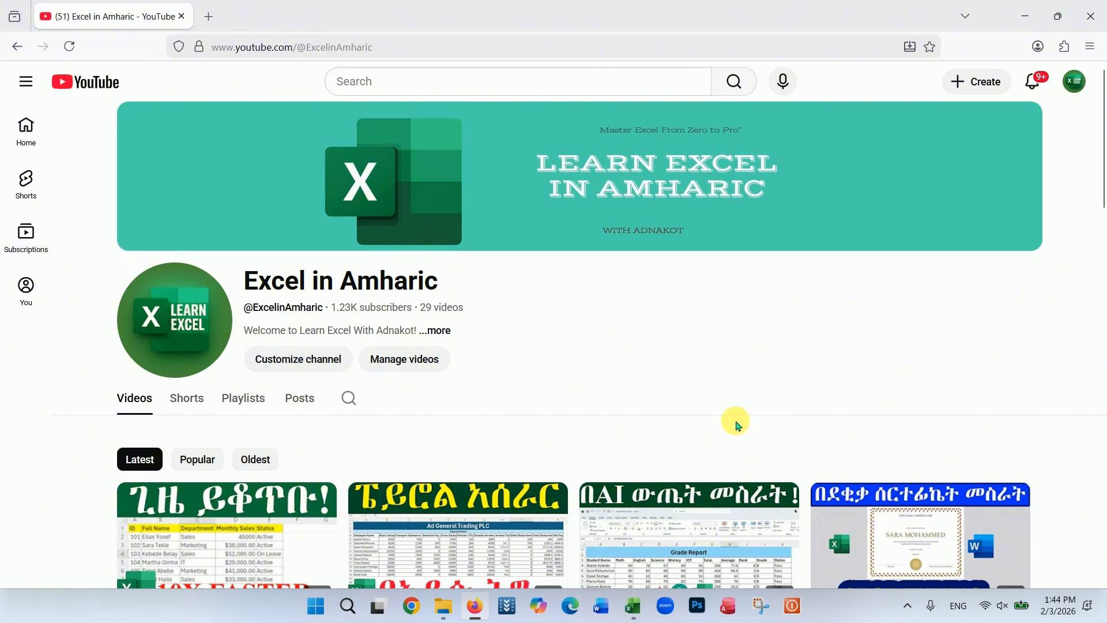
Step: Switch to the Data_cleaning_15_rows.xlsx workbook in Excel and examine the Client and Contact entries for inconsistent text and spacing
{"action": "key", "text": "alt+Tab"}
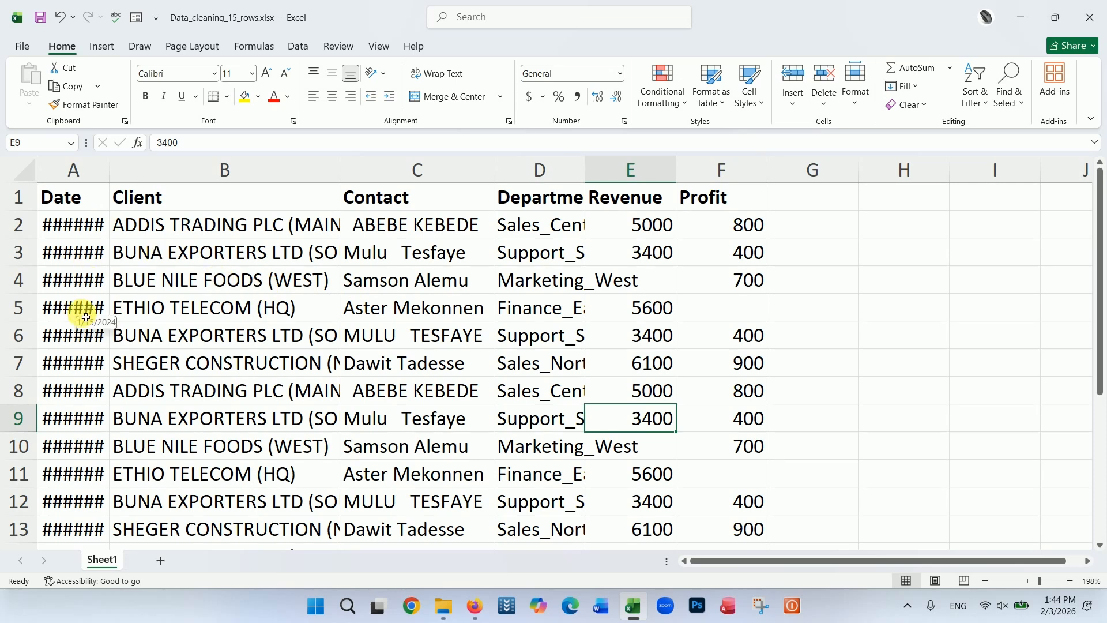
{"action": "left_click", "coordinate": [237, 231]}
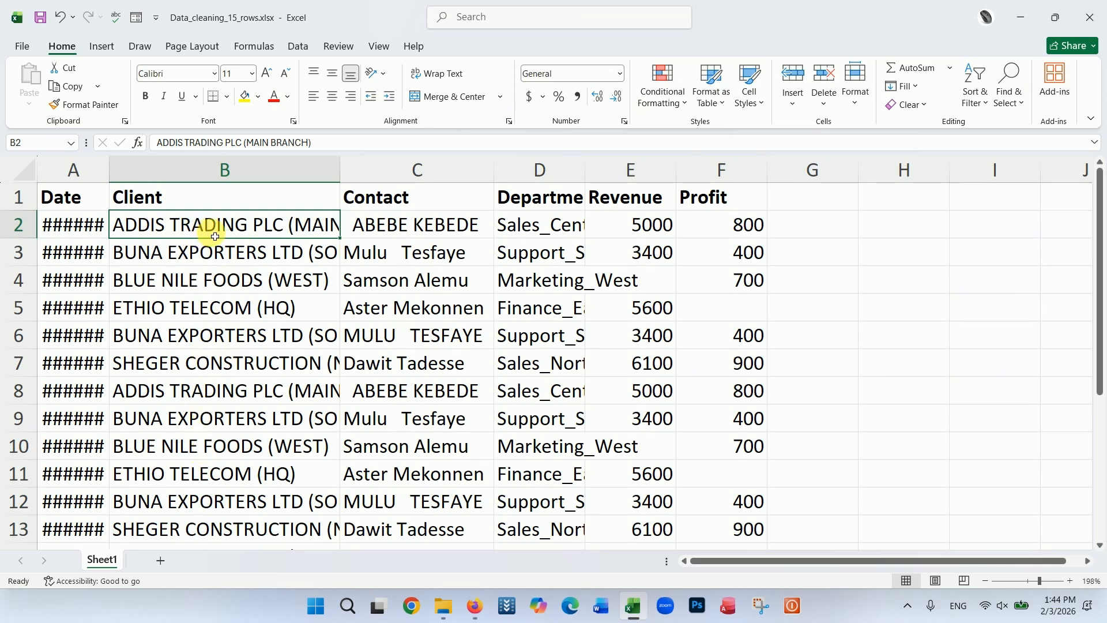
{"action": "left_click", "coordinate": [403, 225]}
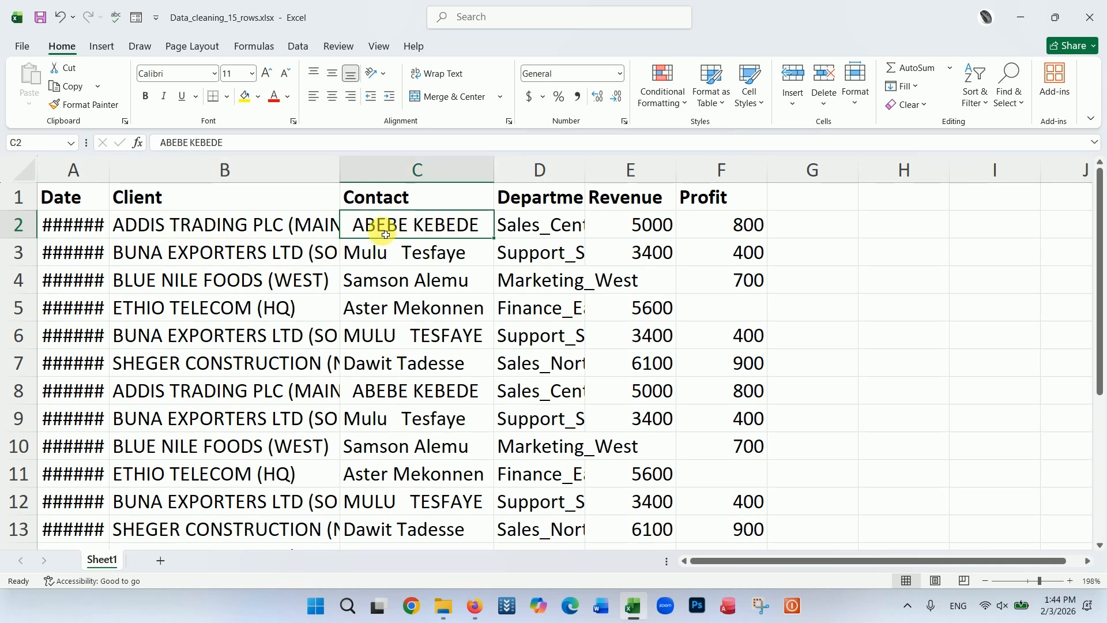
{"action": "left_click", "coordinate": [415, 255]}
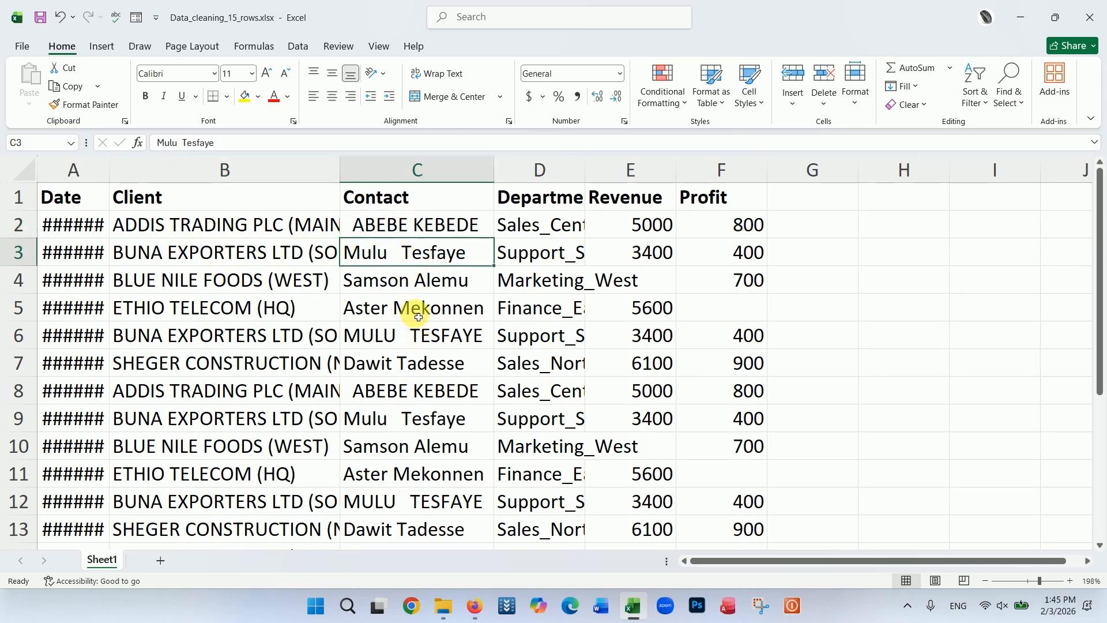
{"action": "left_click", "coordinate": [359, 228]}
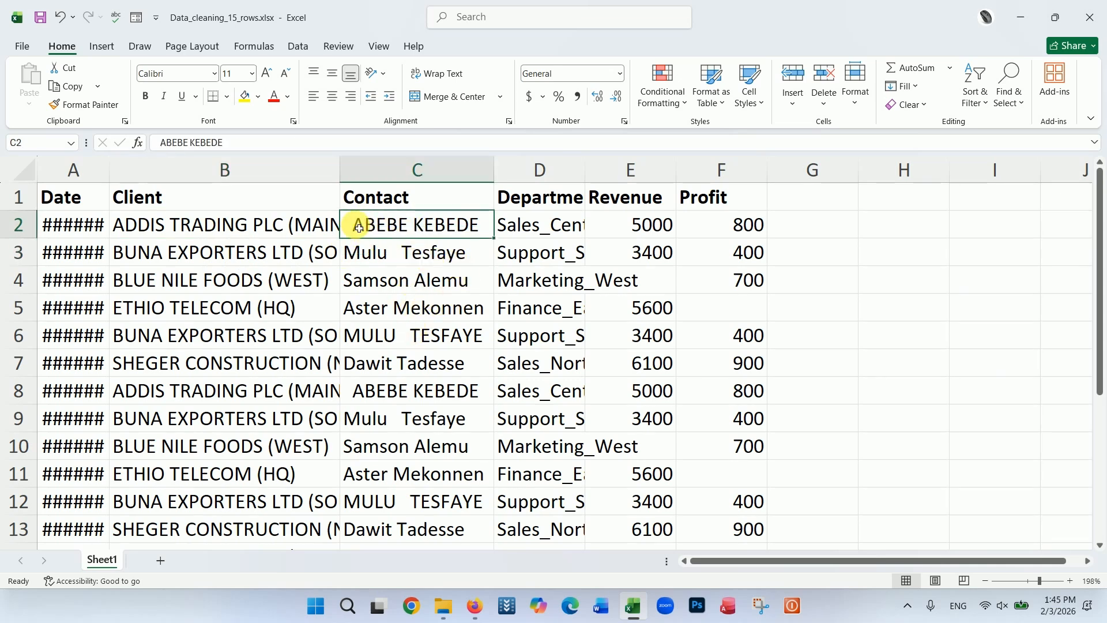
{"action": "scroll", "coordinate": [373, 364], "scroll_direction": "down", "scroll_amount": 2}
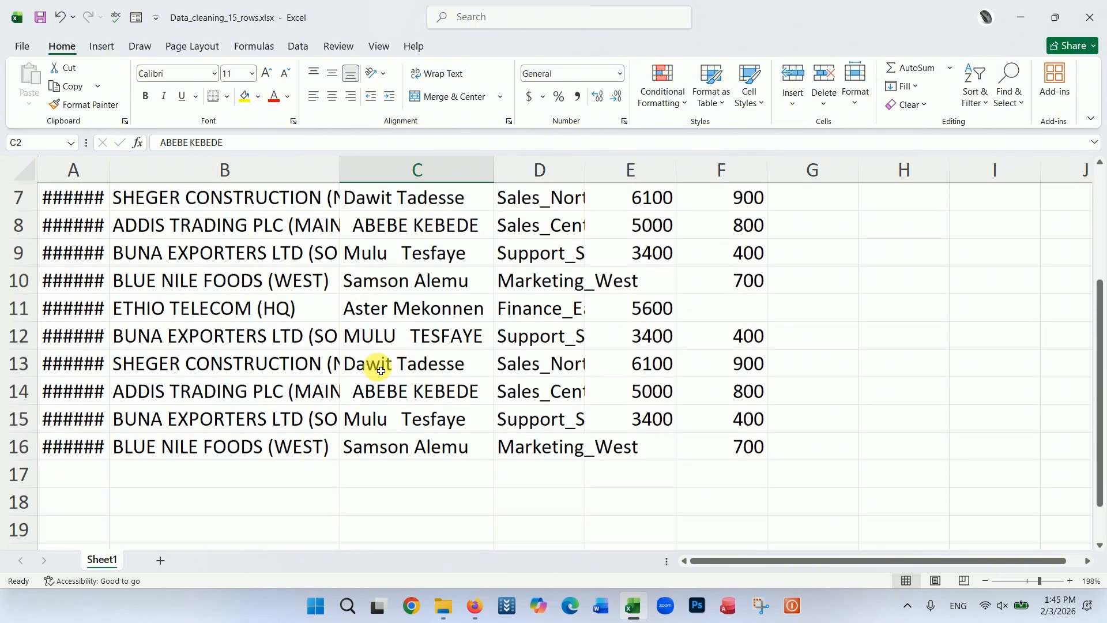
{"action": "scroll", "coordinate": [381, 356], "scroll_direction": "up", "scroll_amount": 1}
{"action": "scroll", "coordinate": [372, 311], "scroll_direction": "up", "scroll_amount": 1}
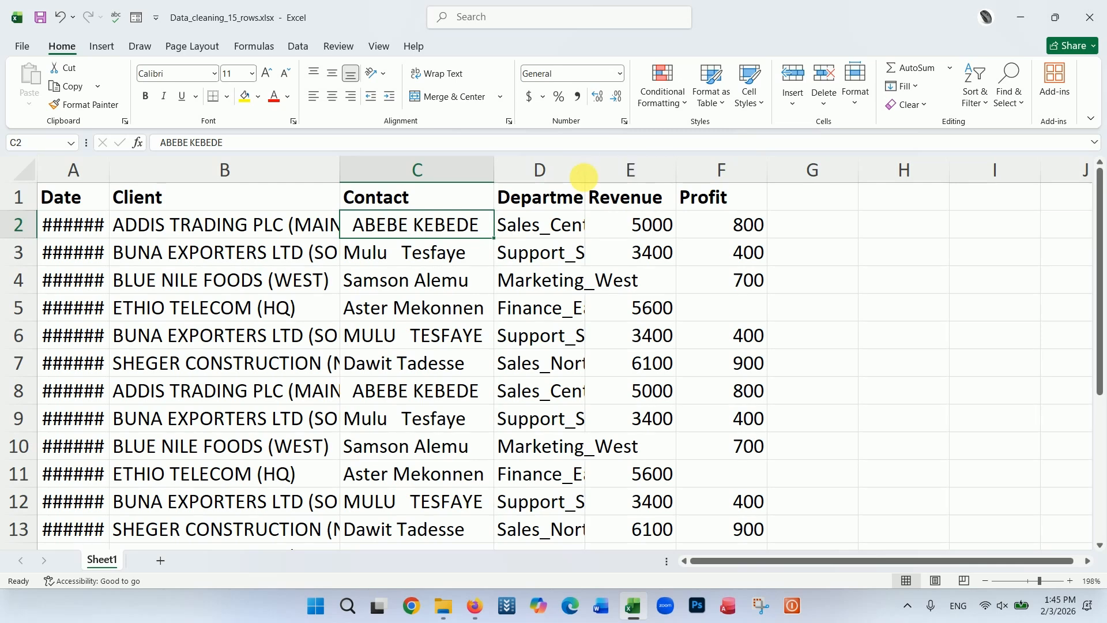
Step: Auto-fit the Department column's width to its contents
{"action": "double_click", "coordinate": [585, 173]}
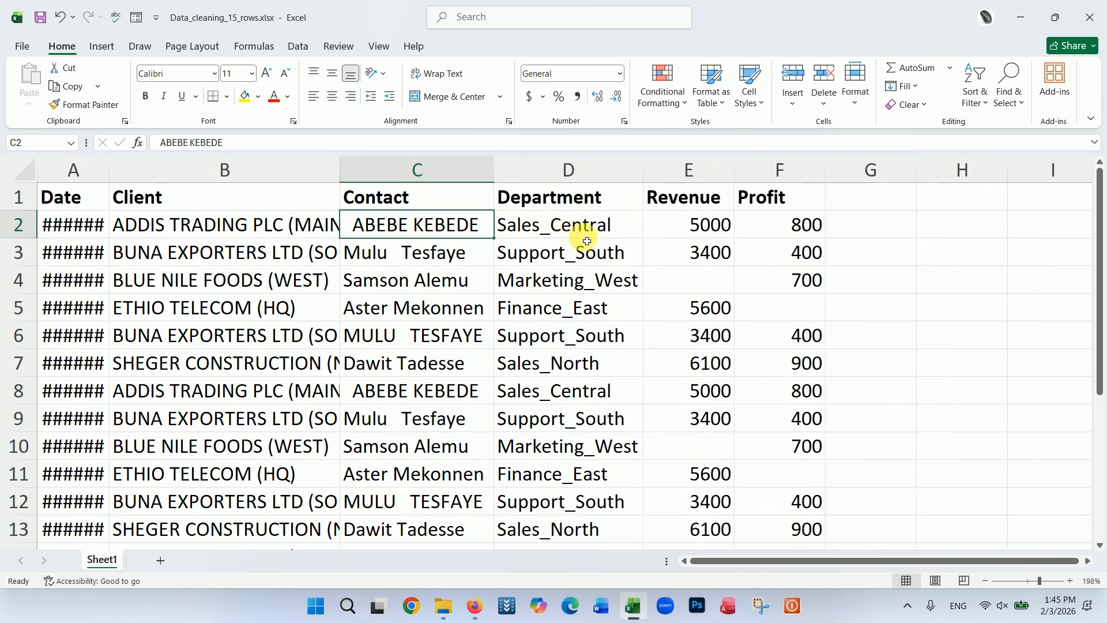
{"action": "left_click", "coordinate": [701, 285]}
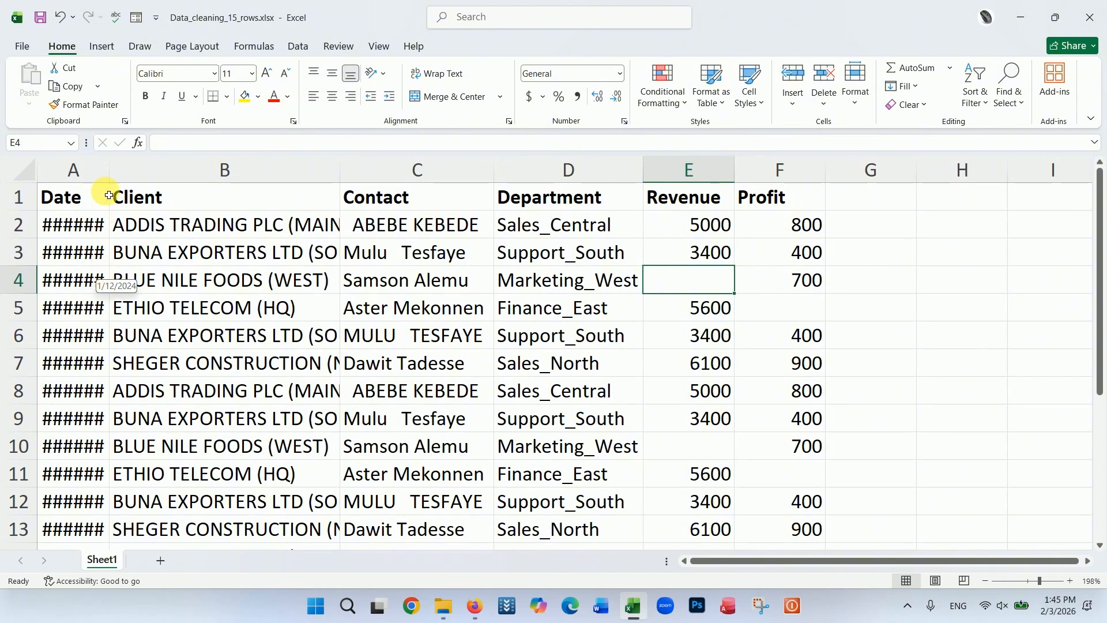
Step: Try auto-fitting the Date column alone and all the sheet's columns together, undoing each width change
{"action": "double_click", "coordinate": [109, 171]}
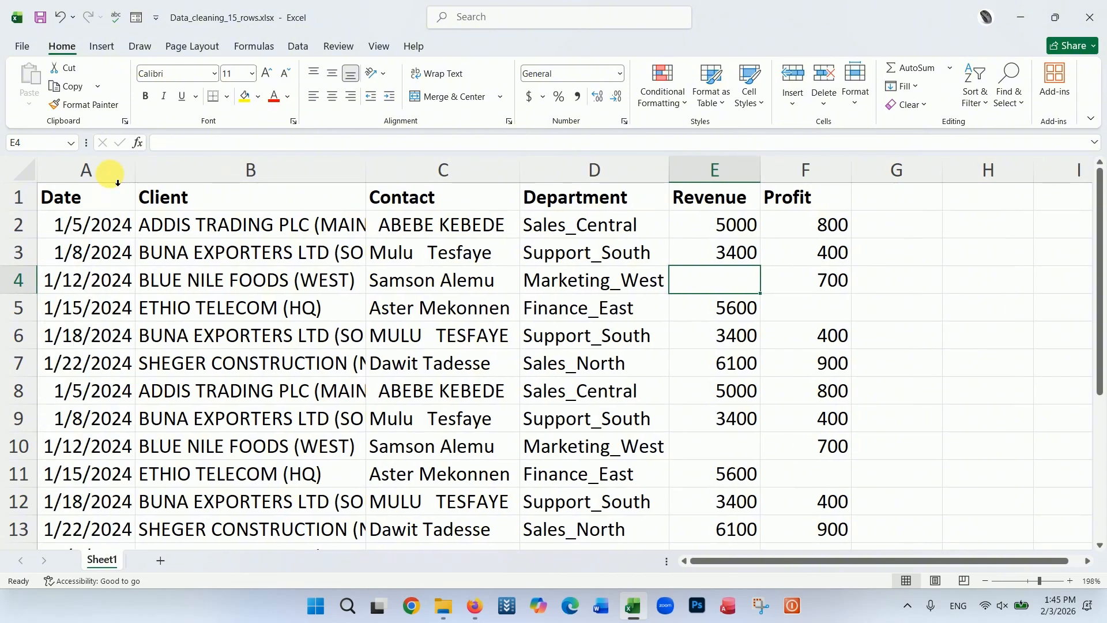
{"action": "key", "text": "ctrl+z"}
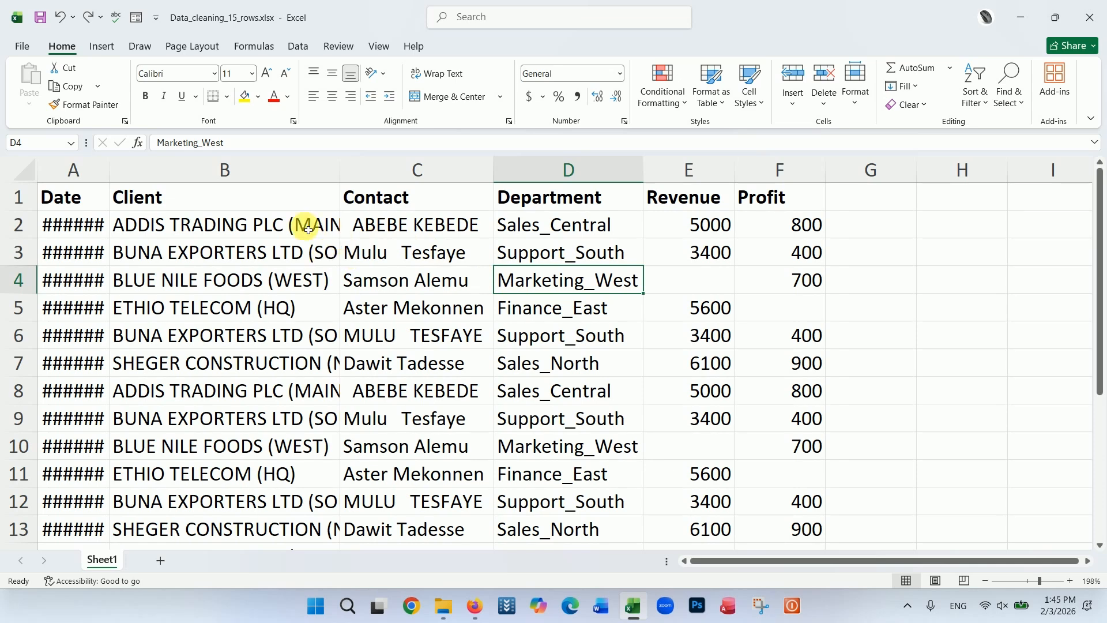
{"action": "left_click", "coordinate": [26, 173]}
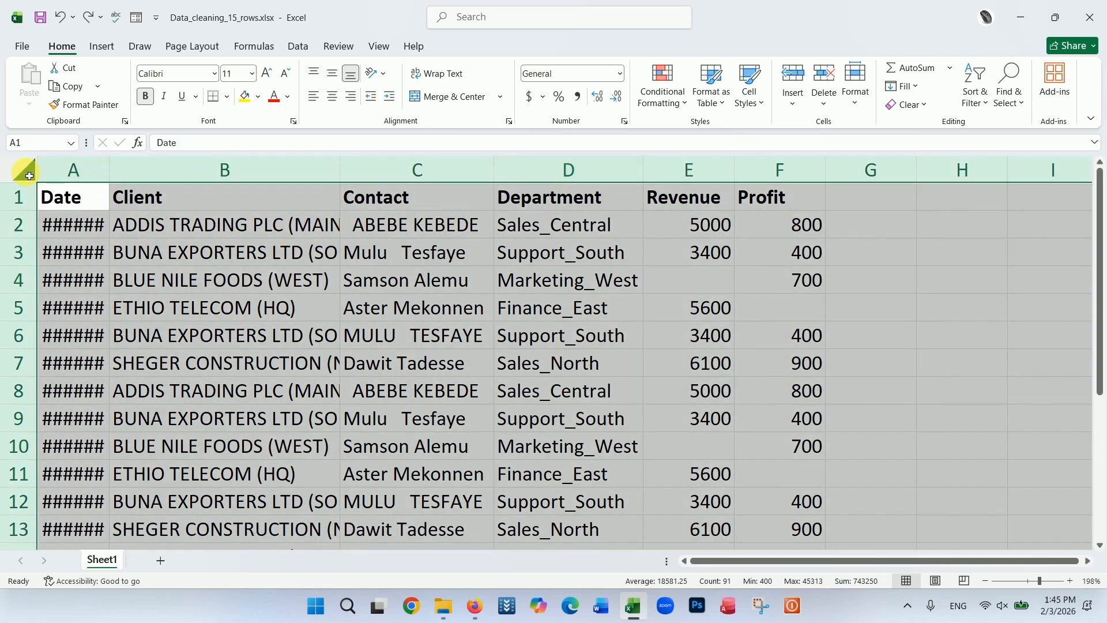
{"action": "double_click", "coordinate": [115, 178]}
{"action": "left_click", "coordinate": [631, 329]}
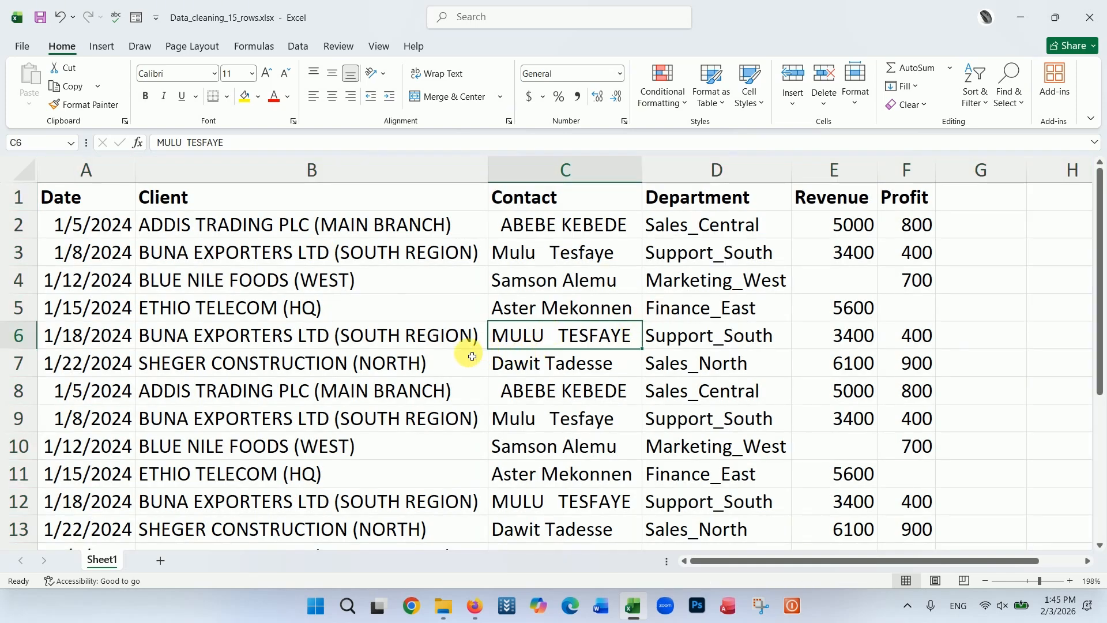
{"action": "key", "text": "ctrl+z"}
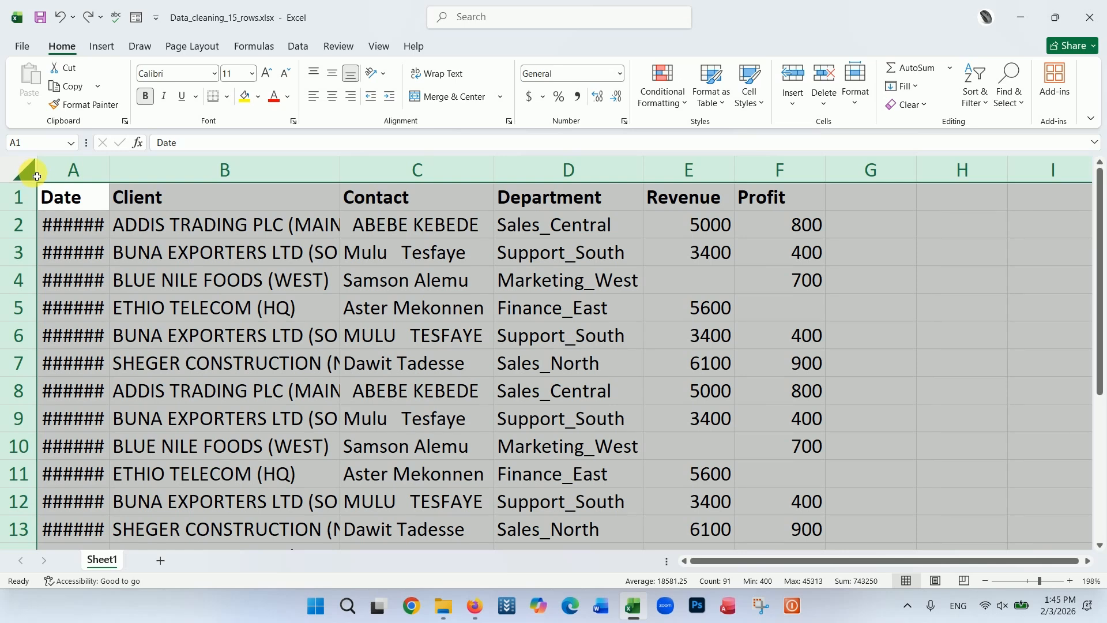
Step: Apply AutoFit Column Width to every column of the selected sheet and clear the whole-sheet selection
{"action": "left_click", "coordinate": [854, 105]}
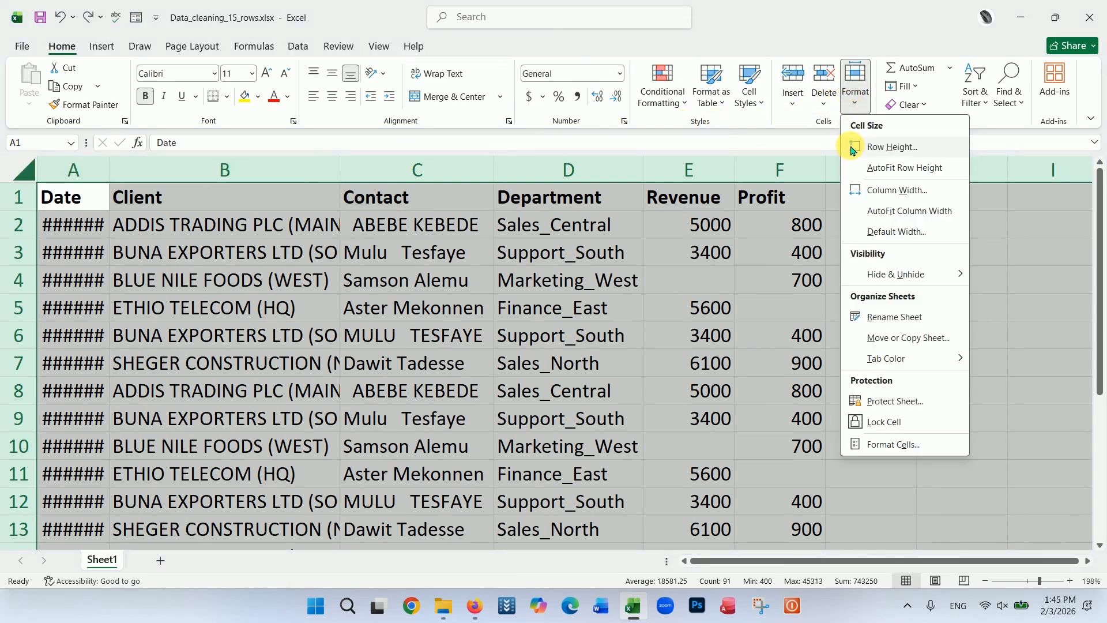
{"action": "left_click", "coordinate": [904, 218]}
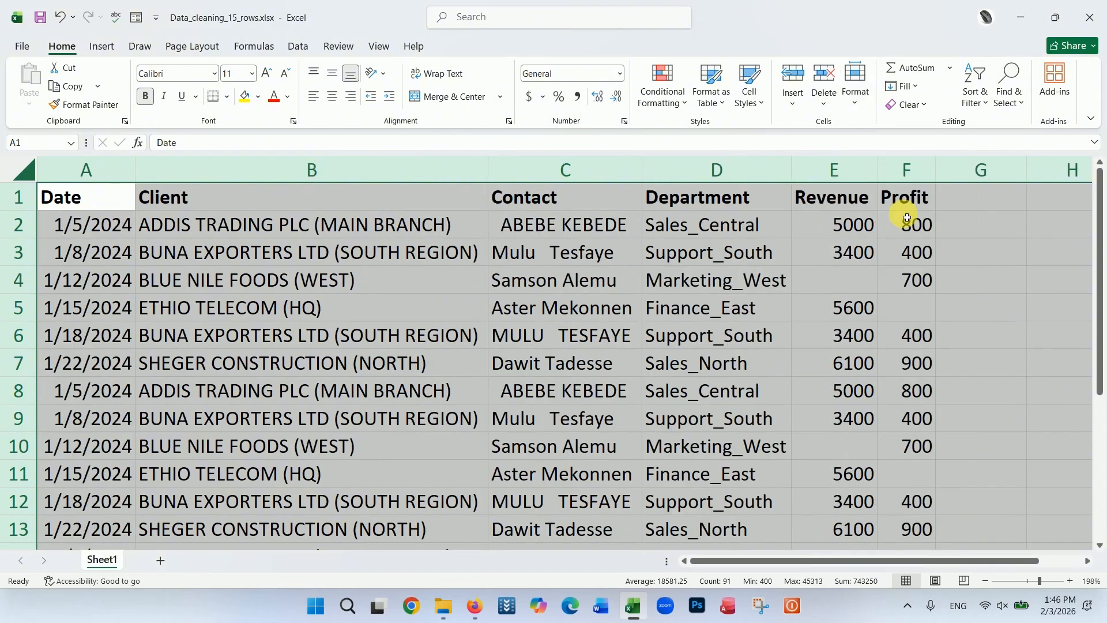
{"action": "left_click", "coordinate": [466, 316]}
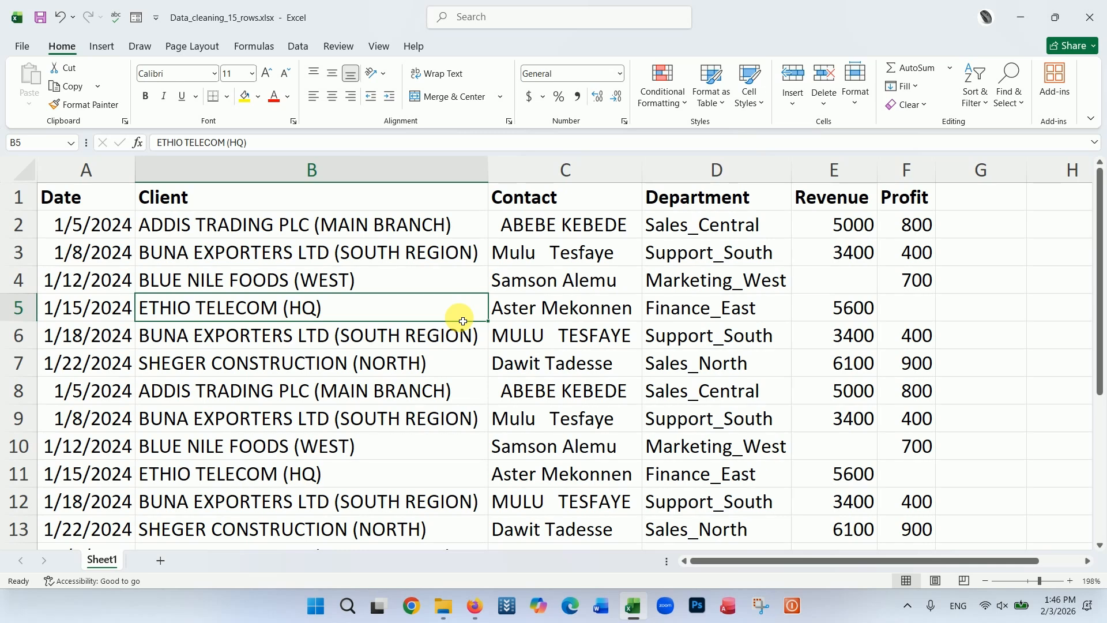
Step: Examine the Client column for branch and region text in parentheses after the company names
{"action": "left_click", "coordinate": [281, 245]}
{"action": "left_click", "coordinate": [299, 227]}
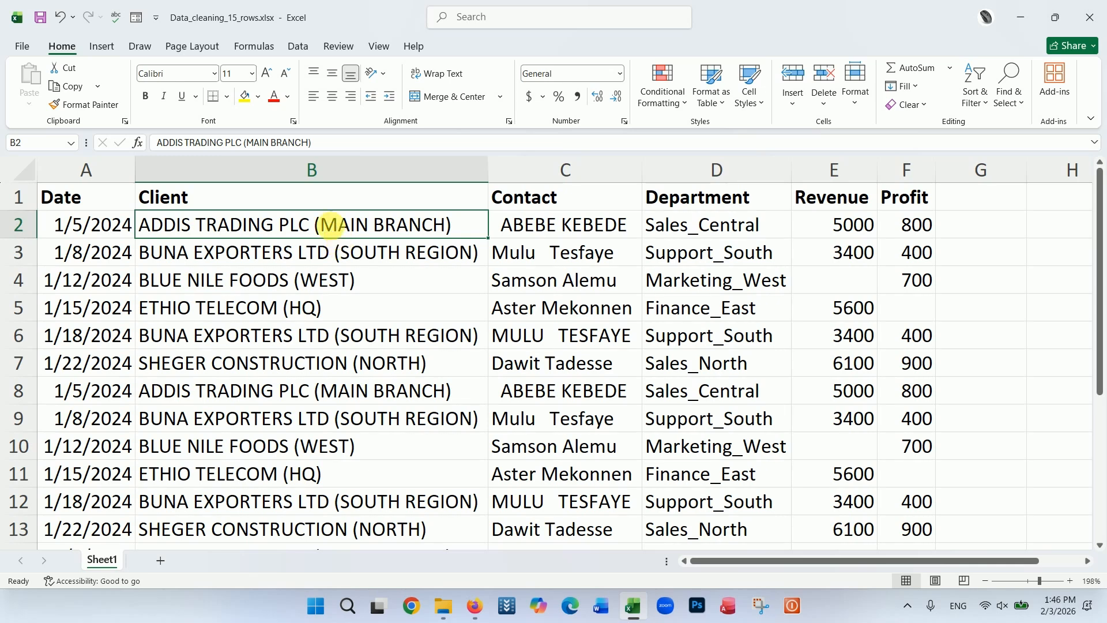
{"action": "left_click", "coordinate": [334, 253]}
{"action": "left_click", "coordinate": [369, 279]}
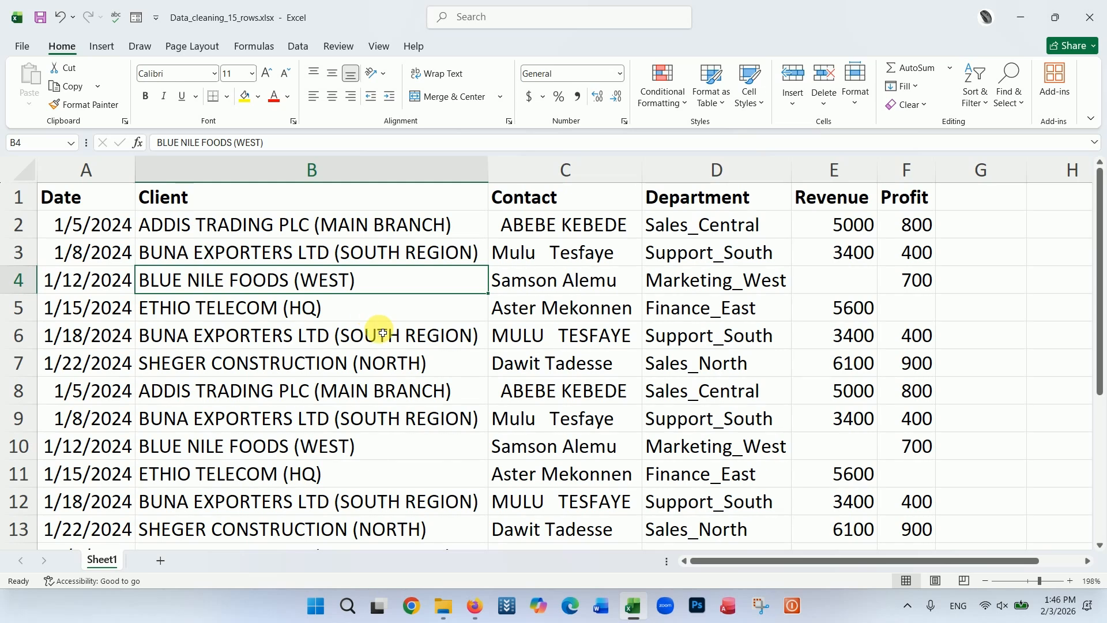
{"action": "left_click", "coordinate": [411, 223]}
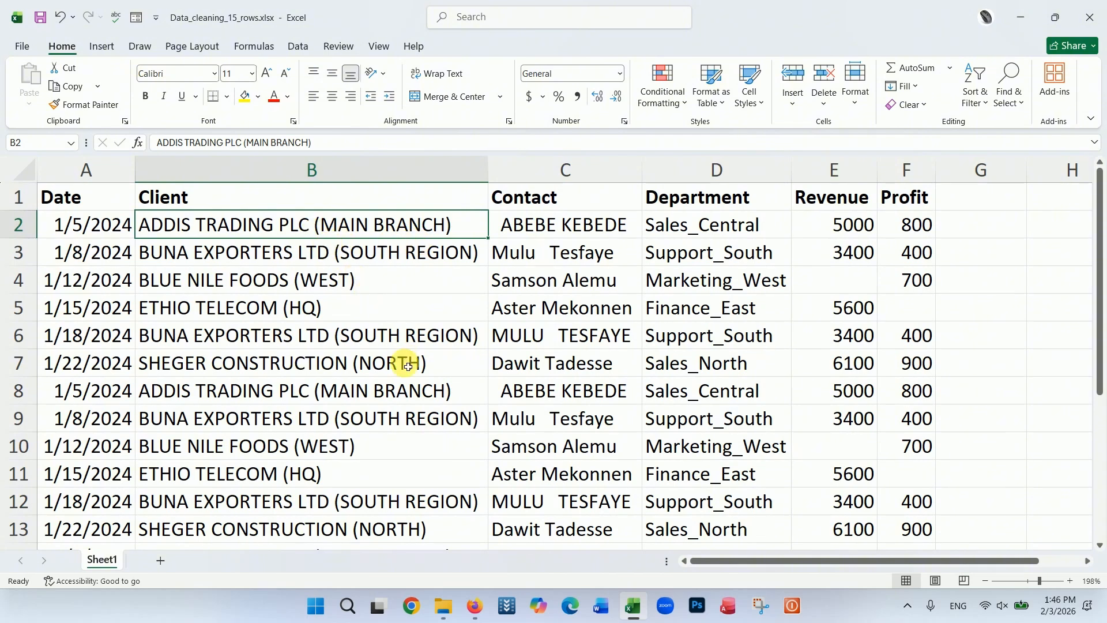
{"action": "scroll", "coordinate": [398, 369], "scroll_direction": "down", "scroll_amount": 1}
{"action": "scroll", "coordinate": [396, 395], "scroll_direction": "up", "scroll_amount": 1}
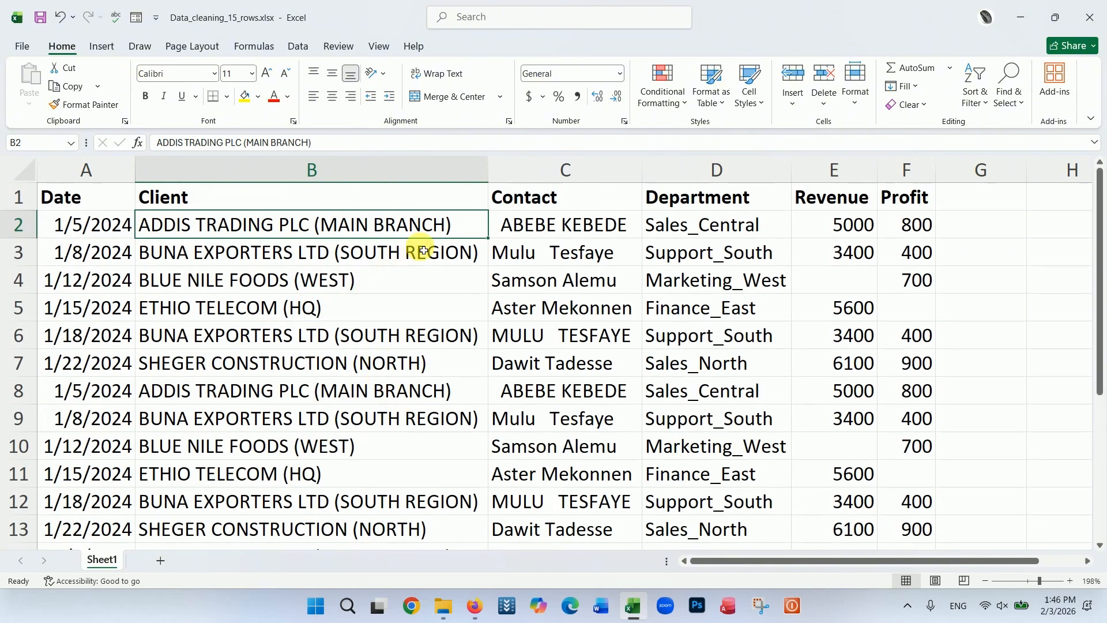
Step: Try deleting the end of the parenthesised text in cell B2 by hand and undo the deletion
{"action": "double_click", "coordinate": [465, 231]}
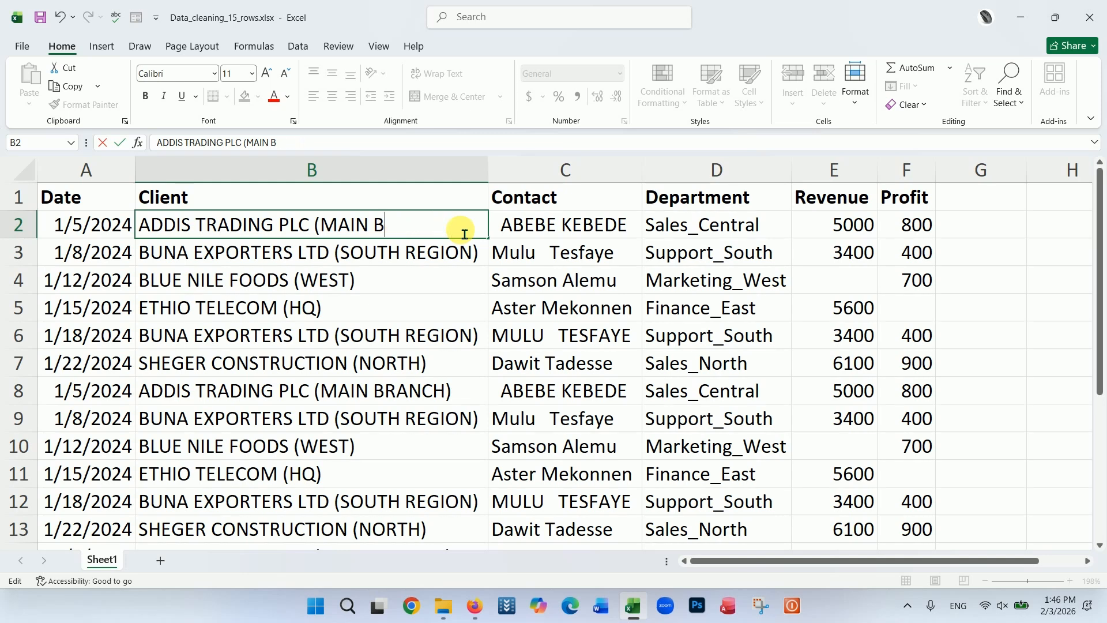
{"action": "key", "text": "ctrl+z"}
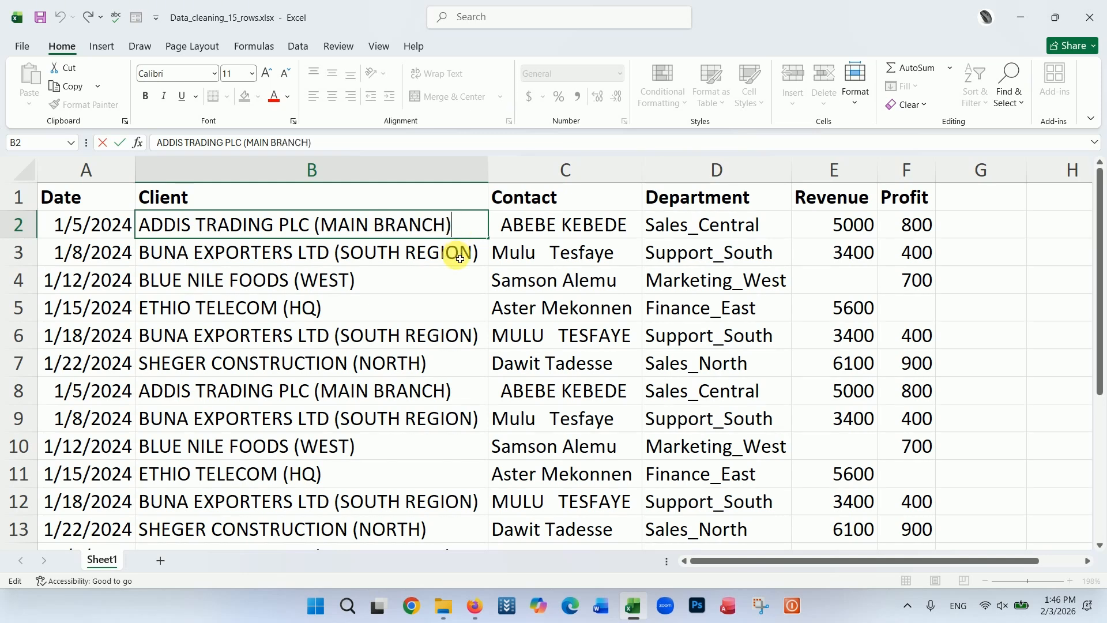
{"action": "left_click", "coordinate": [455, 287]}
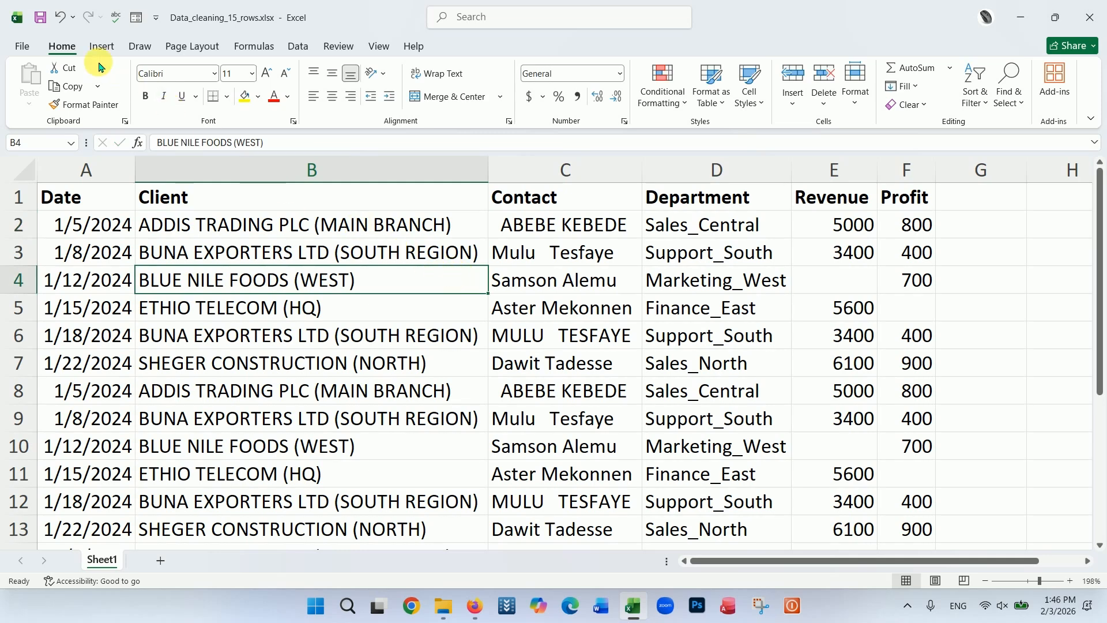
Step: Remove all parenthesised text from the sheet with Replace All, finding (*) and leaving the replacement empty
{"action": "left_click", "coordinate": [1018, 104]}
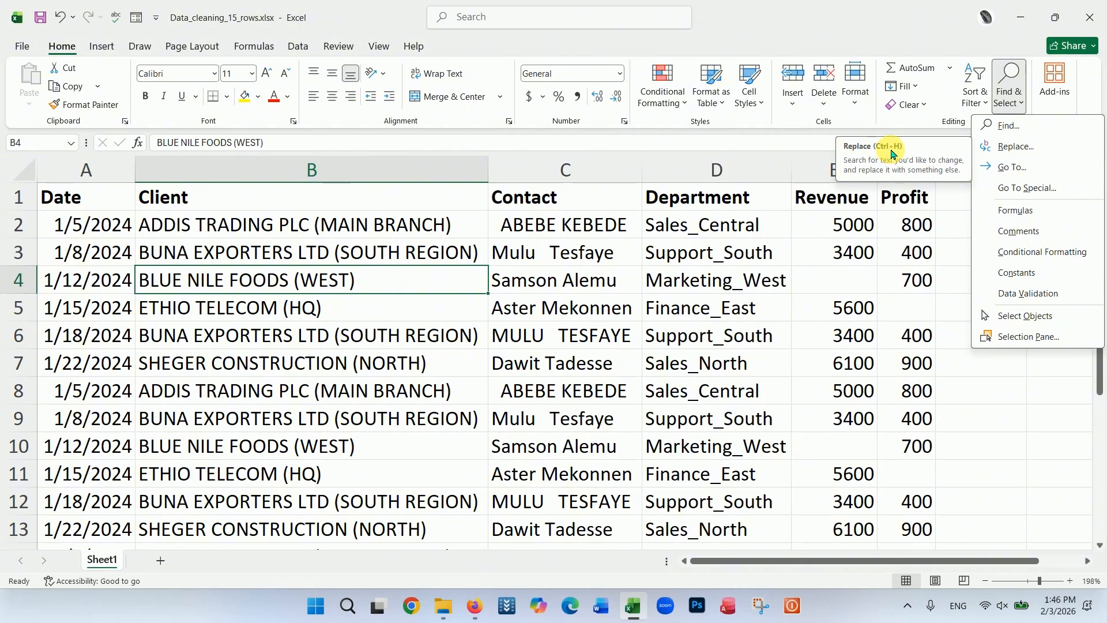
{"action": "left_click", "coordinate": [1011, 147]}
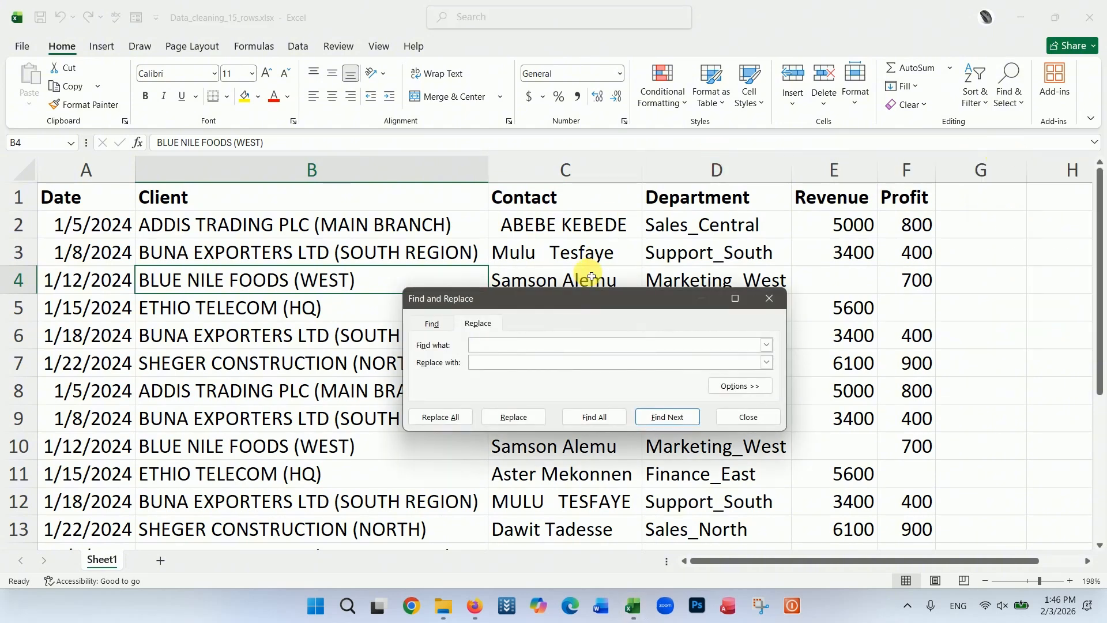
{"action": "left_click_drag", "start_coordinate": [574, 302], "coordinate": [668, 231]}
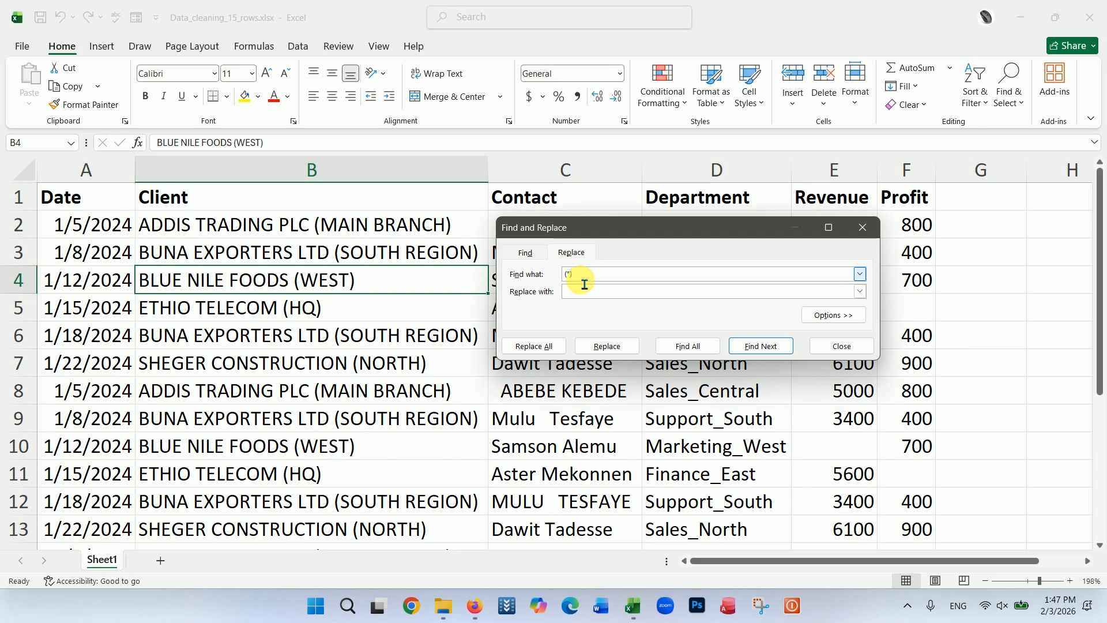
{"action": "left_click", "coordinate": [578, 292]}
{"action": "left_click", "coordinate": [592, 281]}
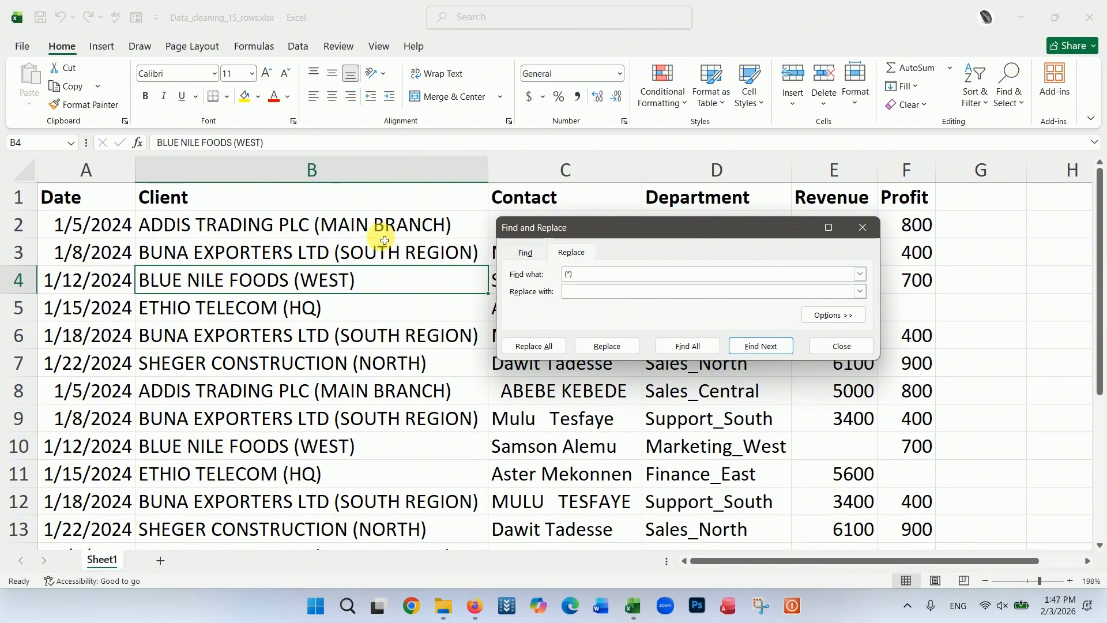
{"action": "left_click", "coordinate": [567, 293]}
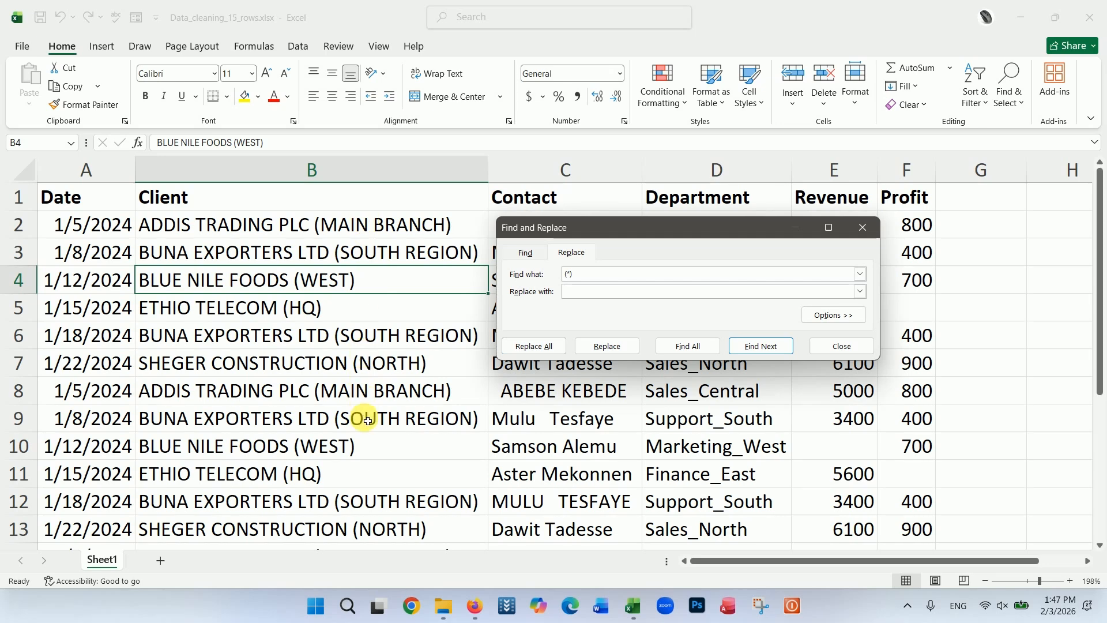
{"action": "left_click", "coordinate": [545, 348]}
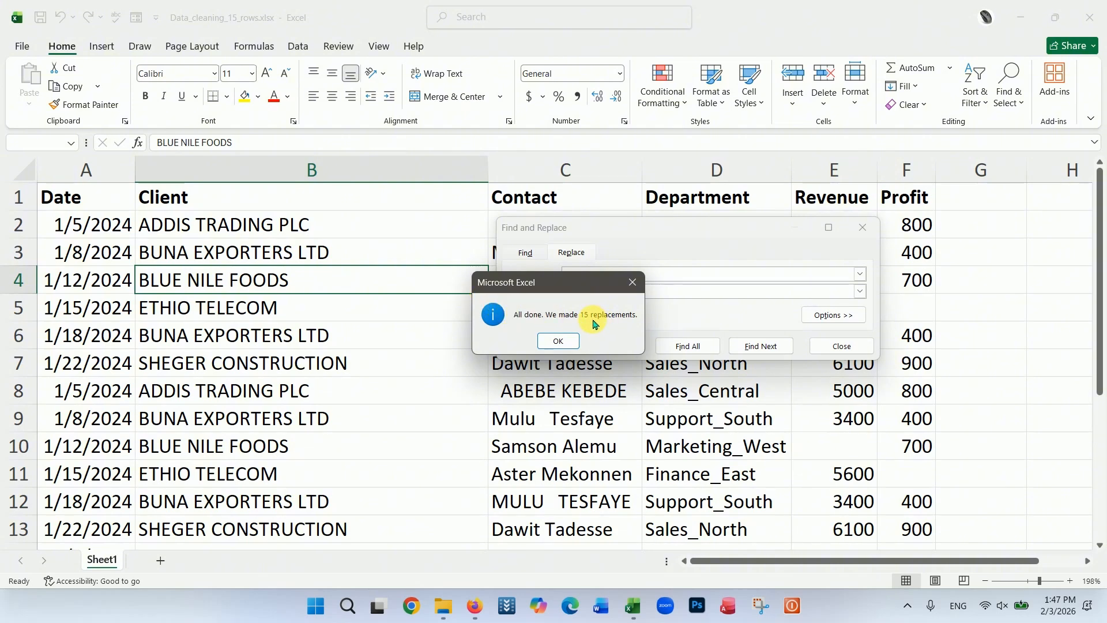
{"action": "left_click", "coordinate": [557, 341]}
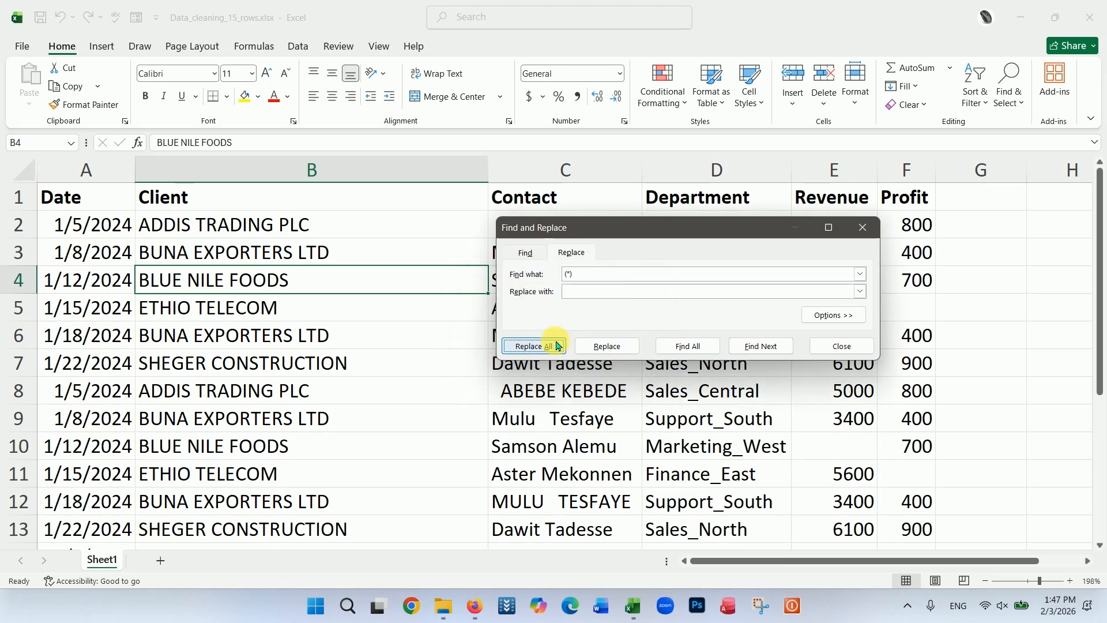
{"action": "left_click", "coordinate": [841, 346]}
Step: Auto-fit the Client column's width and check the cleaned company names in cells B2 to B5
{"action": "left_click", "coordinate": [556, 388]}
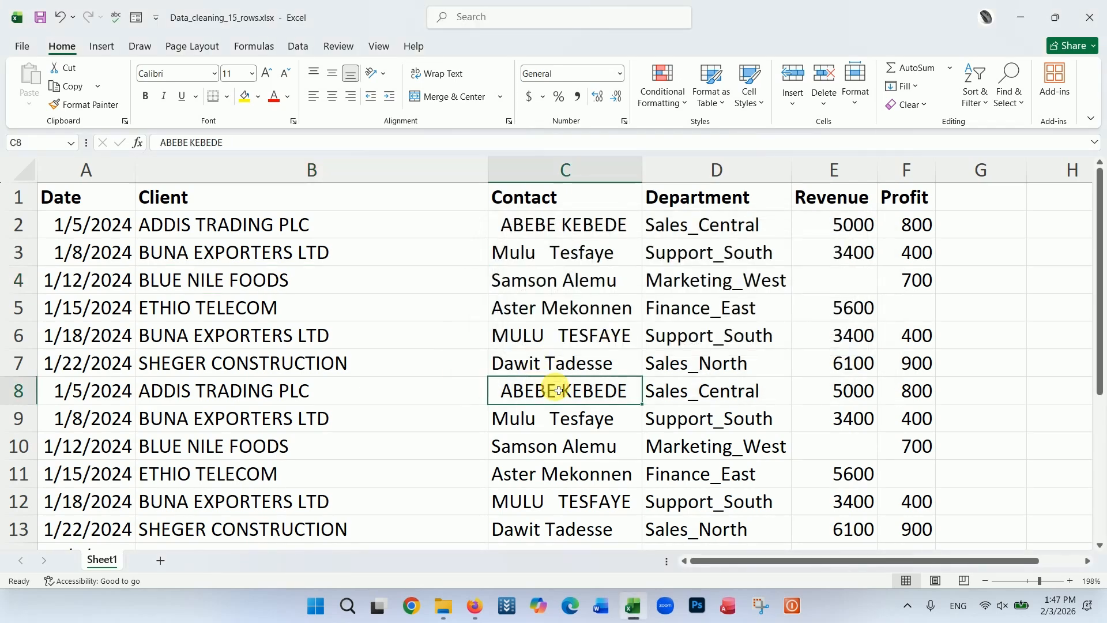
{"action": "double_click", "coordinate": [494, 175]}
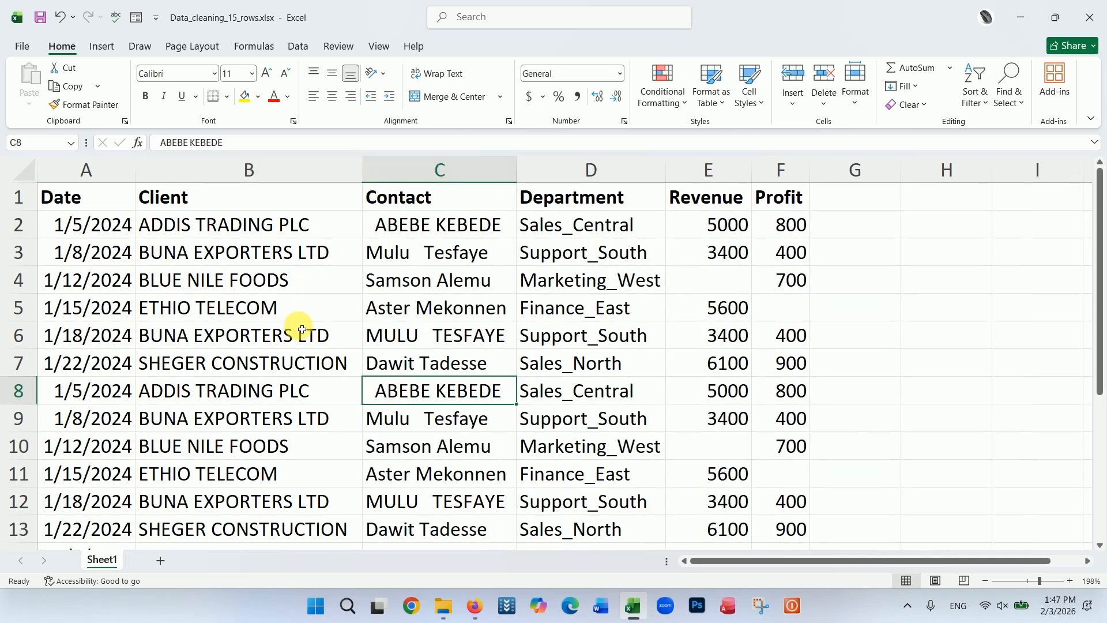
{"action": "left_click", "coordinate": [329, 444]}
{"action": "left_click", "coordinate": [225, 229]}
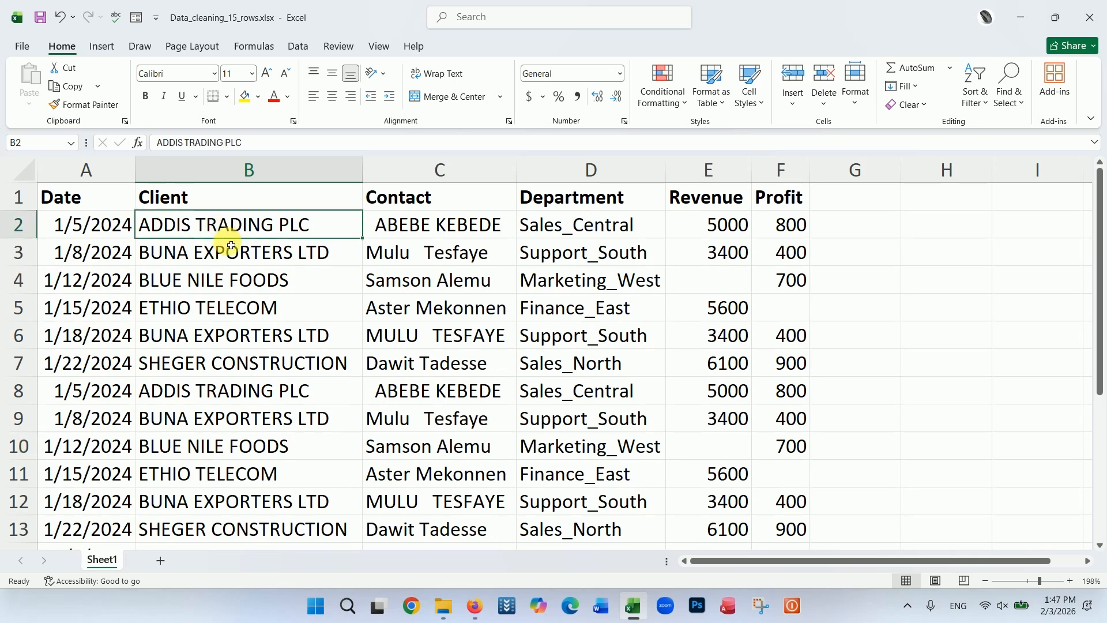
{"action": "left_click", "coordinate": [228, 254]}
{"action": "left_click", "coordinate": [229, 280]}
{"action": "left_click", "coordinate": [230, 314]}
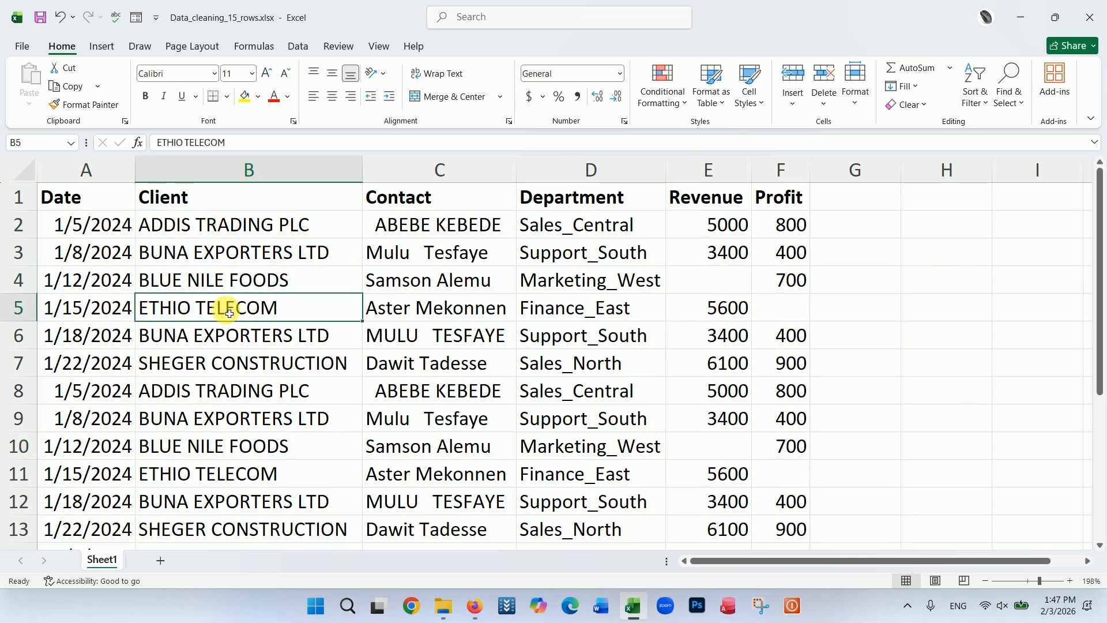
Step: Insert a blank column between the Client and Contact columns
{"action": "left_click", "coordinate": [390, 169]}
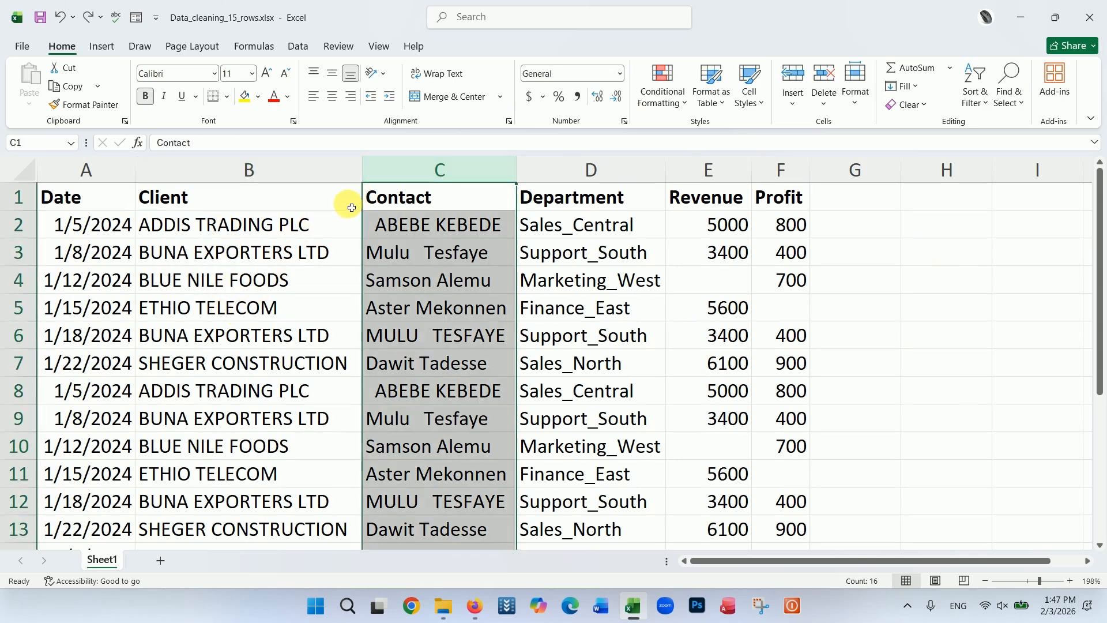
{"action": "left_click", "coordinate": [272, 221]}
{"action": "left_click", "coordinate": [378, 170]}
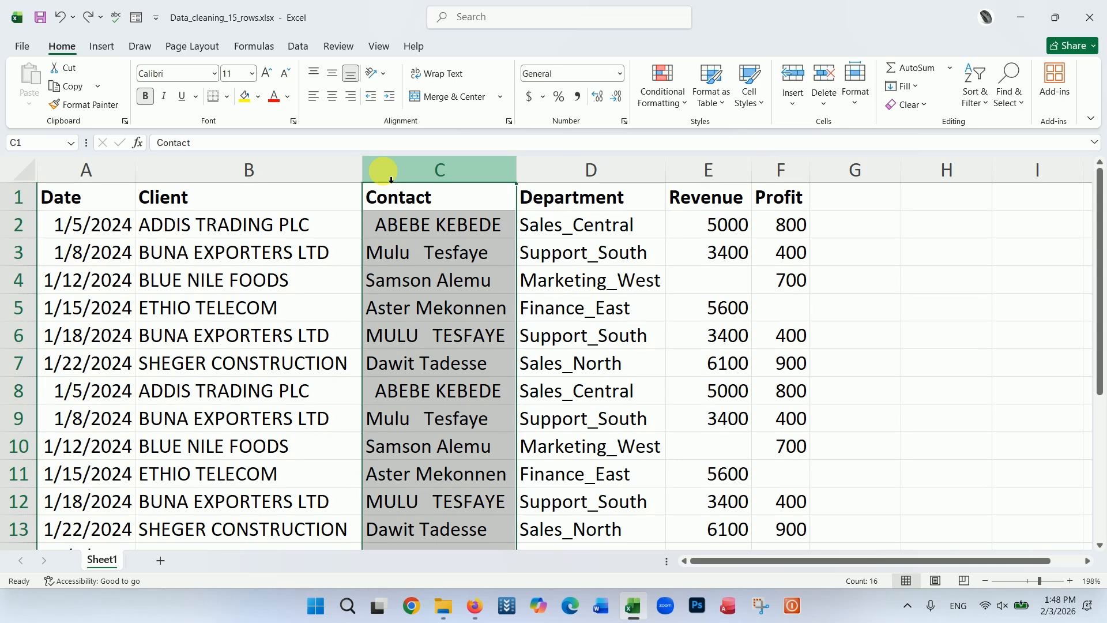
{"action": "right_click", "coordinate": [385, 175]}
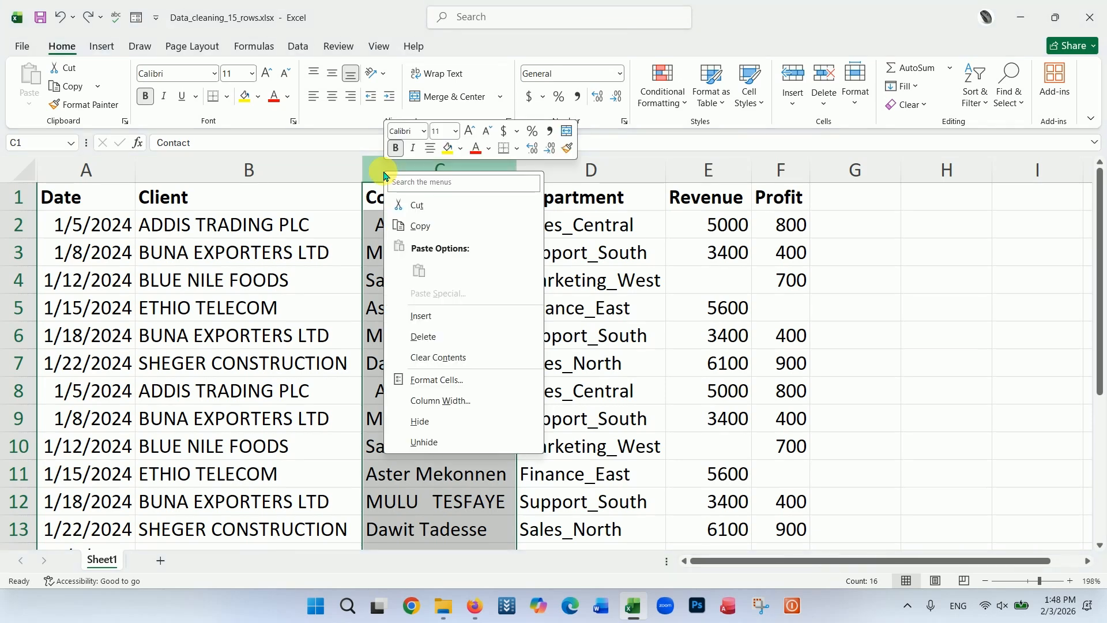
{"action": "left_click", "coordinate": [421, 316]}
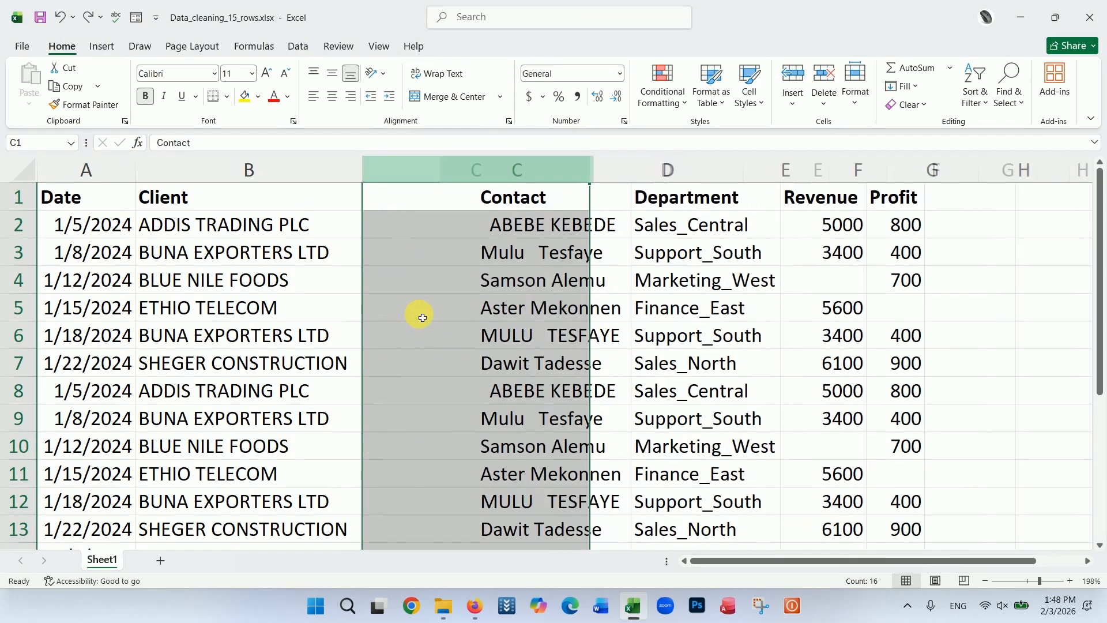
Step: Enter Client as the header of the new column in cell C1
{"action": "left_click", "coordinate": [435, 197]}
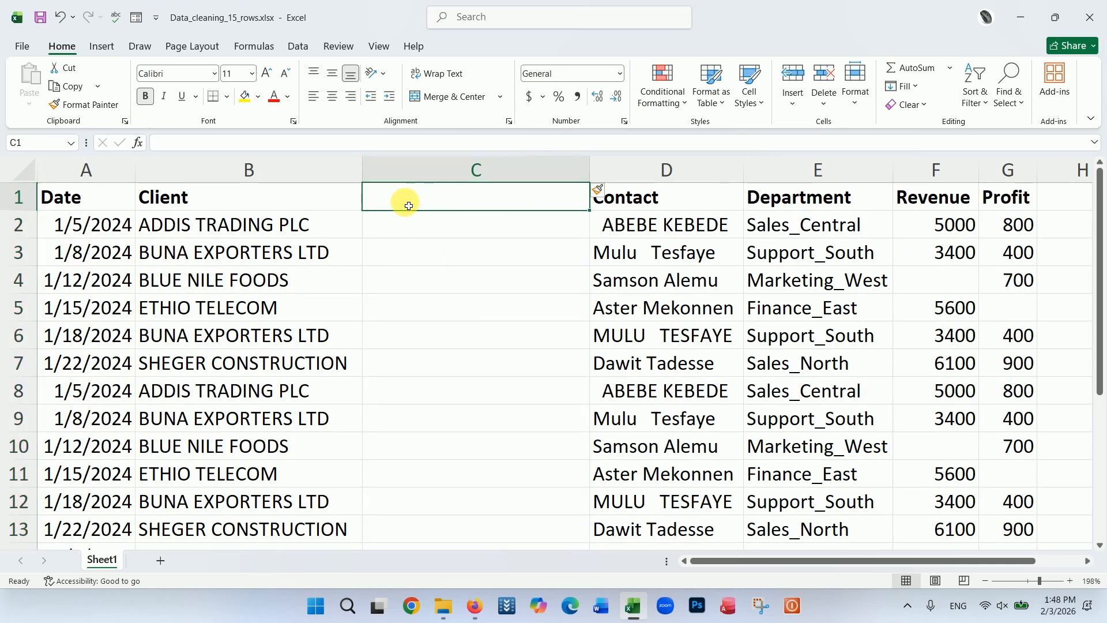
{"action": "type", "text": "c"}
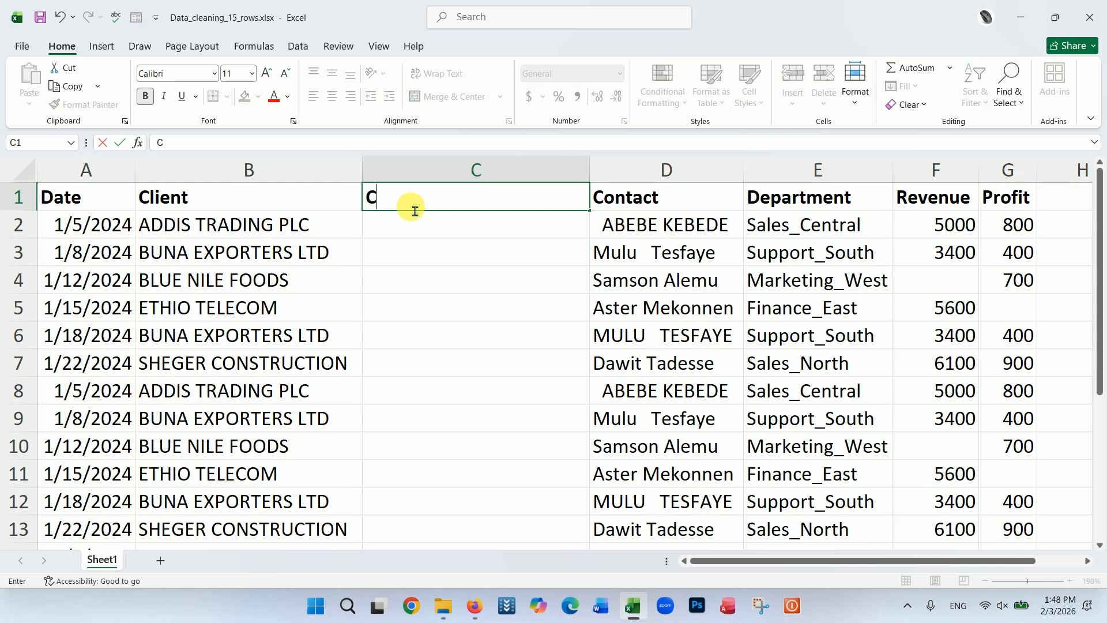
{"action": "type", "text": "lient"}
{"action": "key", "text": "Return"}
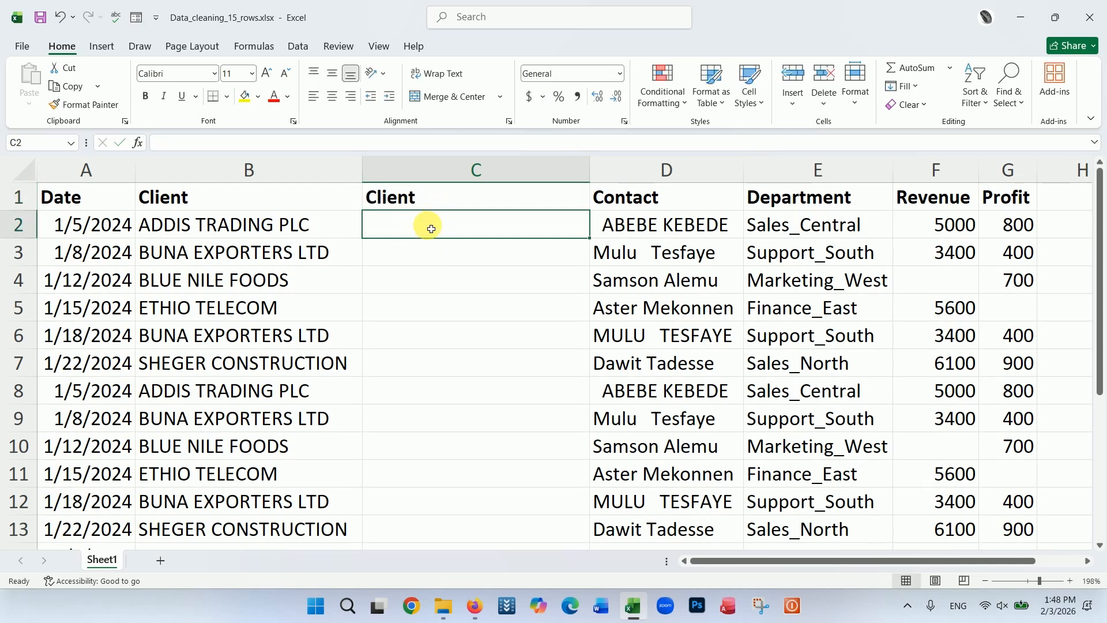
Step: Enter the formula =PROPER(B2) in cell C2 to convert the client name to proper case
{"action": "type", "text": "="}
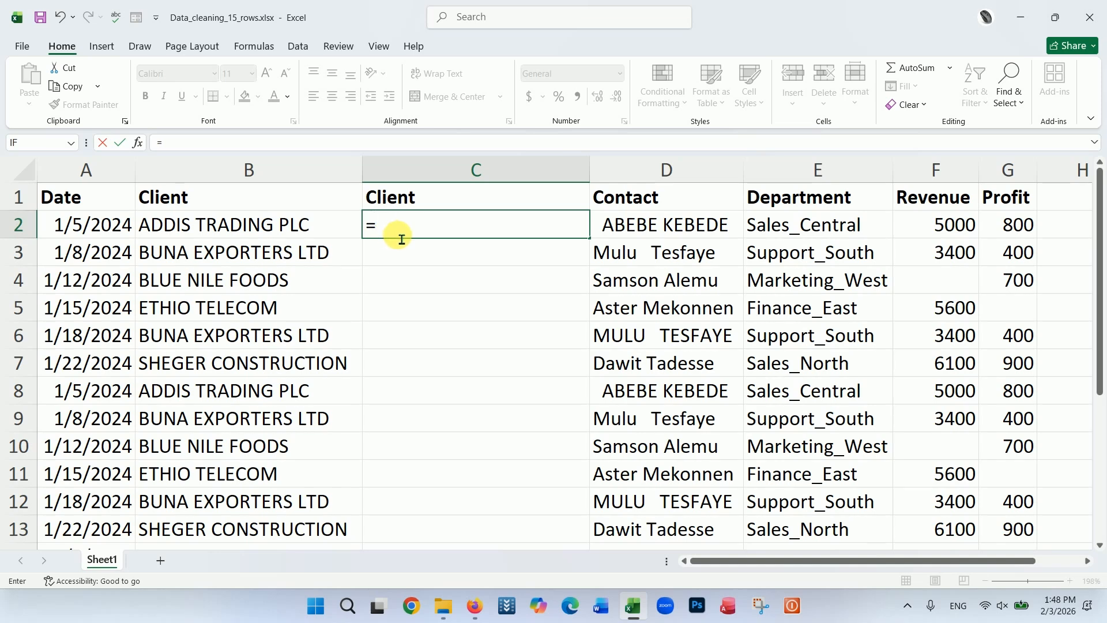
{"action": "type", "text": "prp"}
{"action": "key", "text": "BackSpace"}
{"action": "type", "text": "o"}
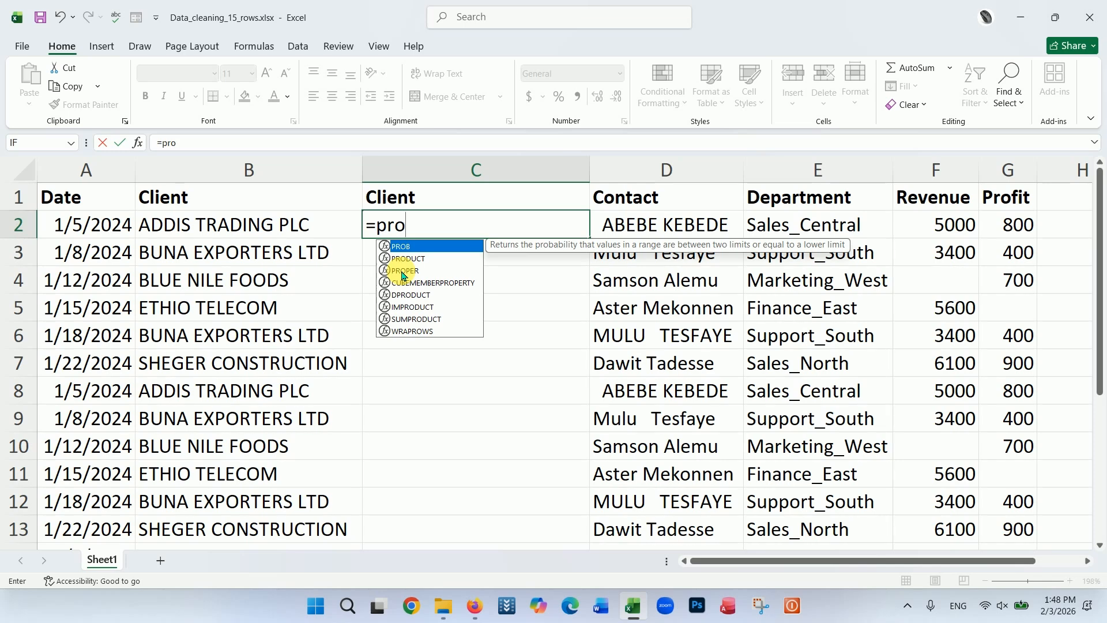
{"action": "double_click", "coordinate": [403, 271]}
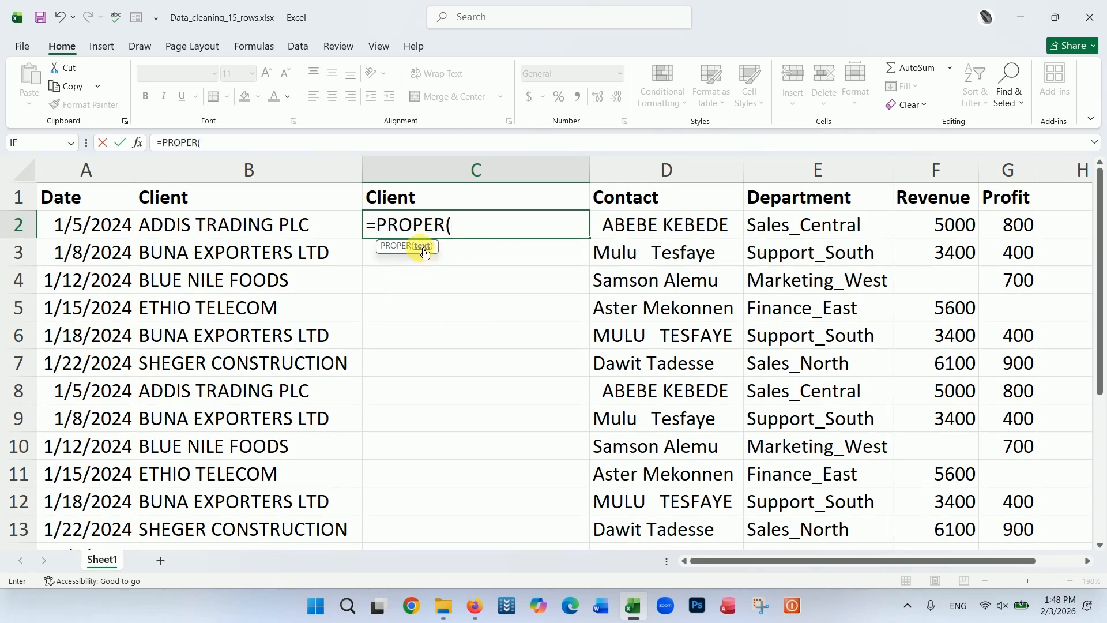
{"action": "left_click", "coordinate": [208, 230]}
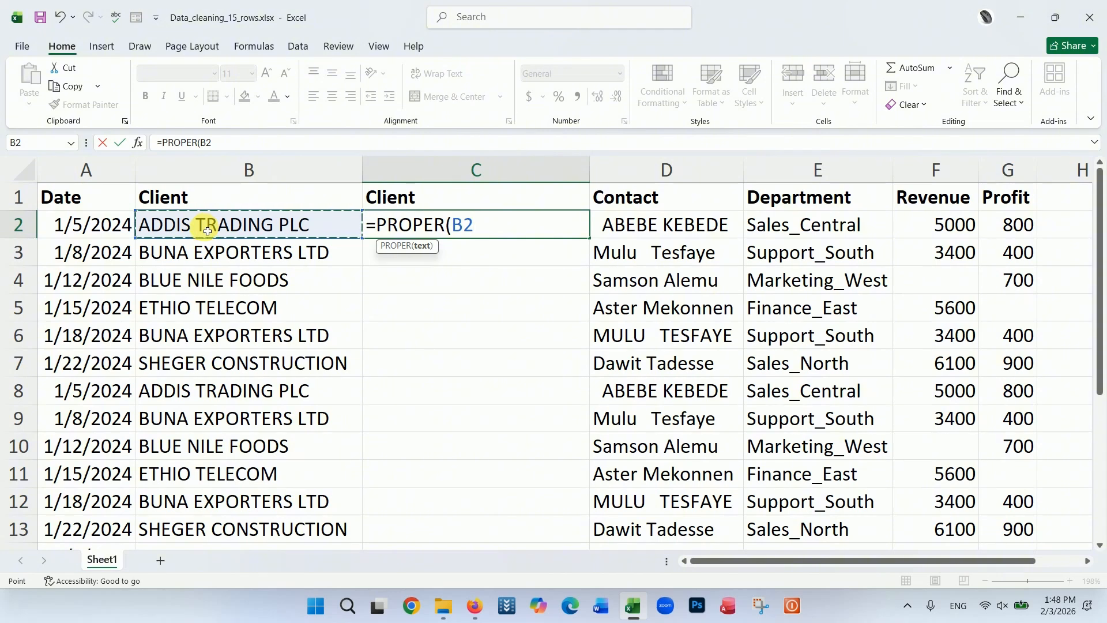
{"action": "type", "text": ")"}
{"action": "key", "text": "Return"}
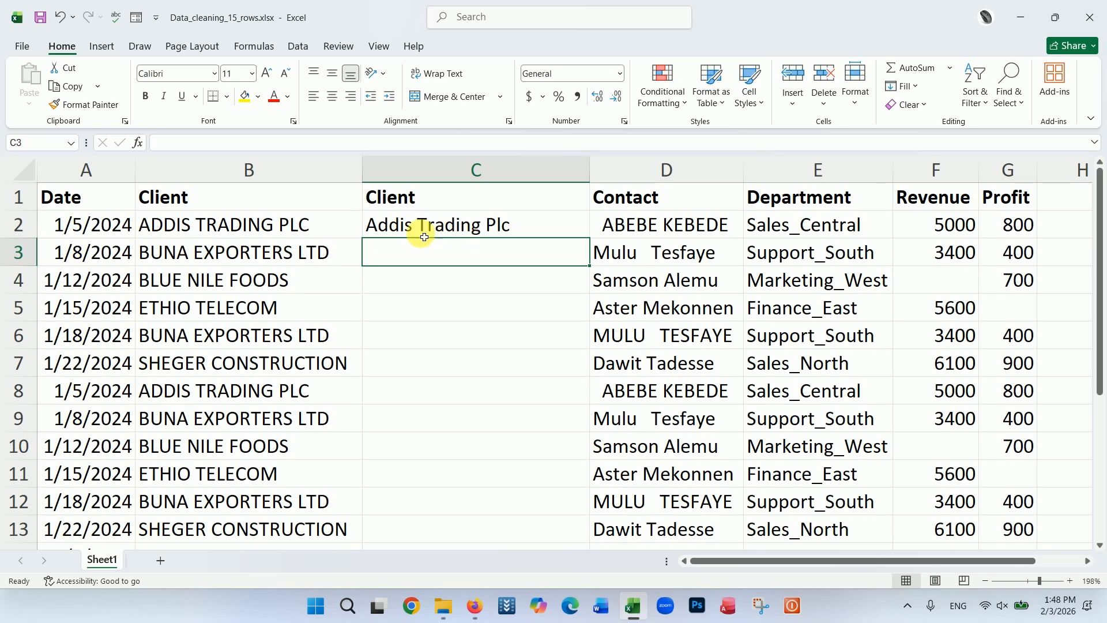
Step: Fill the PROPER formula from C2 down the new Client column for all data rows and check the converted names
{"action": "left_click", "coordinate": [468, 232]}
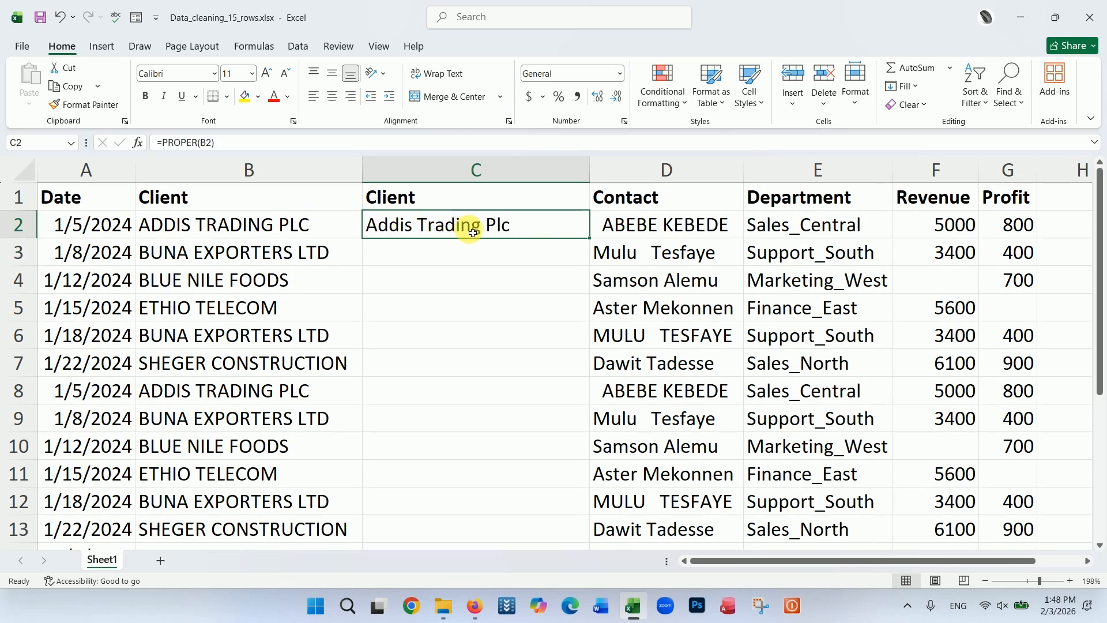
{"action": "left_click_drag", "start_coordinate": [595, 244], "coordinate": [594, 540]}
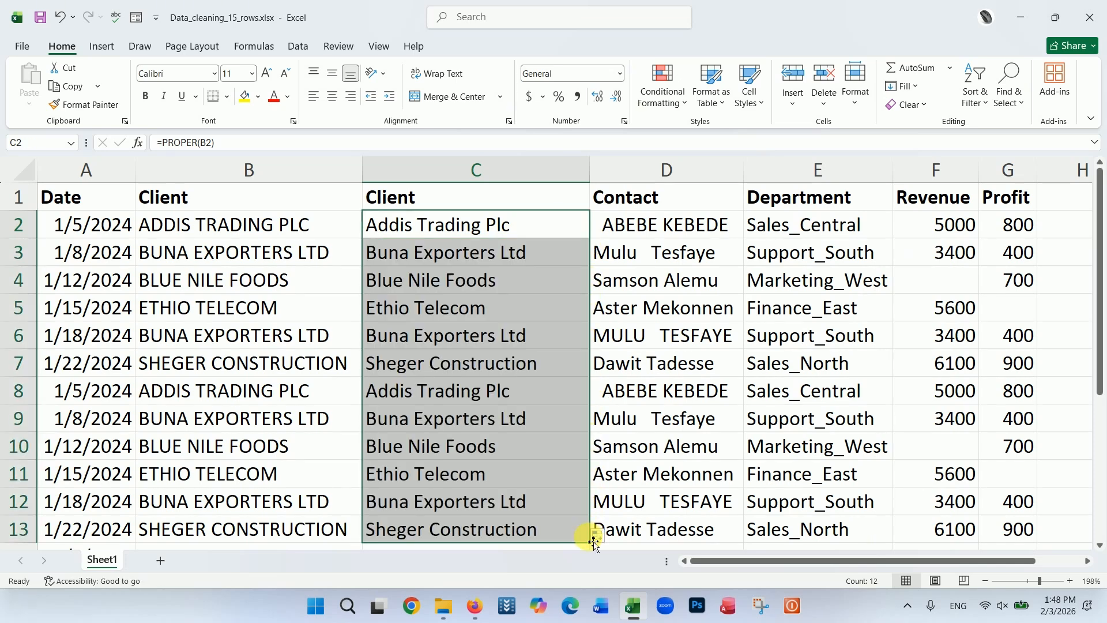
{"action": "key", "text": "ctrl+z"}
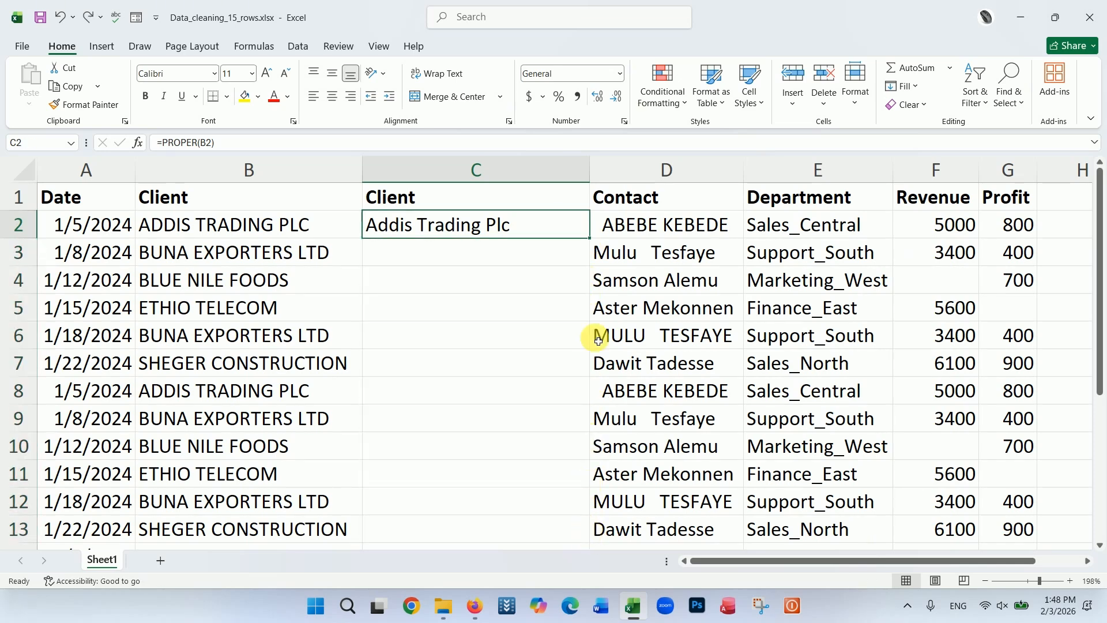
{"action": "double_click", "coordinate": [594, 244]}
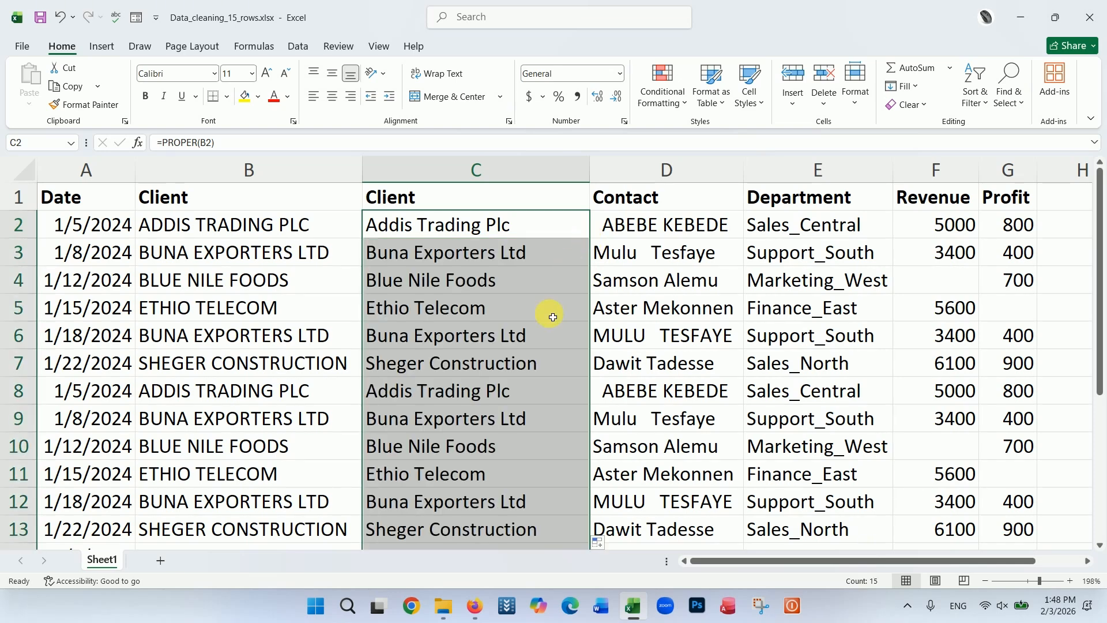
{"action": "left_click", "coordinate": [536, 338]}
{"action": "scroll", "coordinate": [499, 349], "scroll_direction": "down", "scroll_amount": 1}
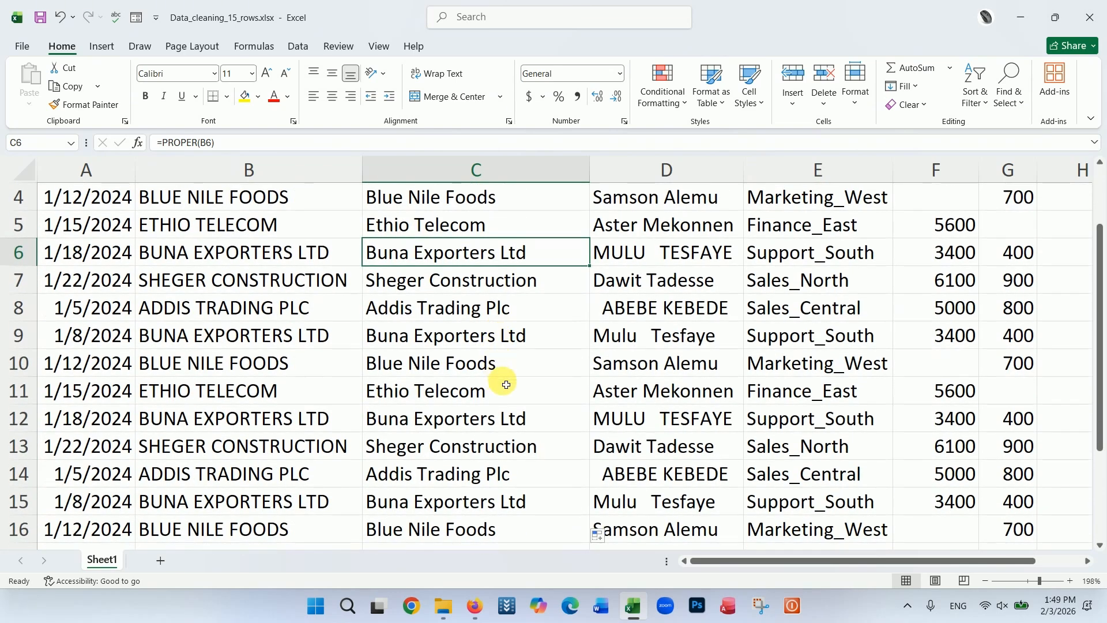
{"action": "scroll", "coordinate": [502, 381], "scroll_direction": "up", "scroll_amount": 1}
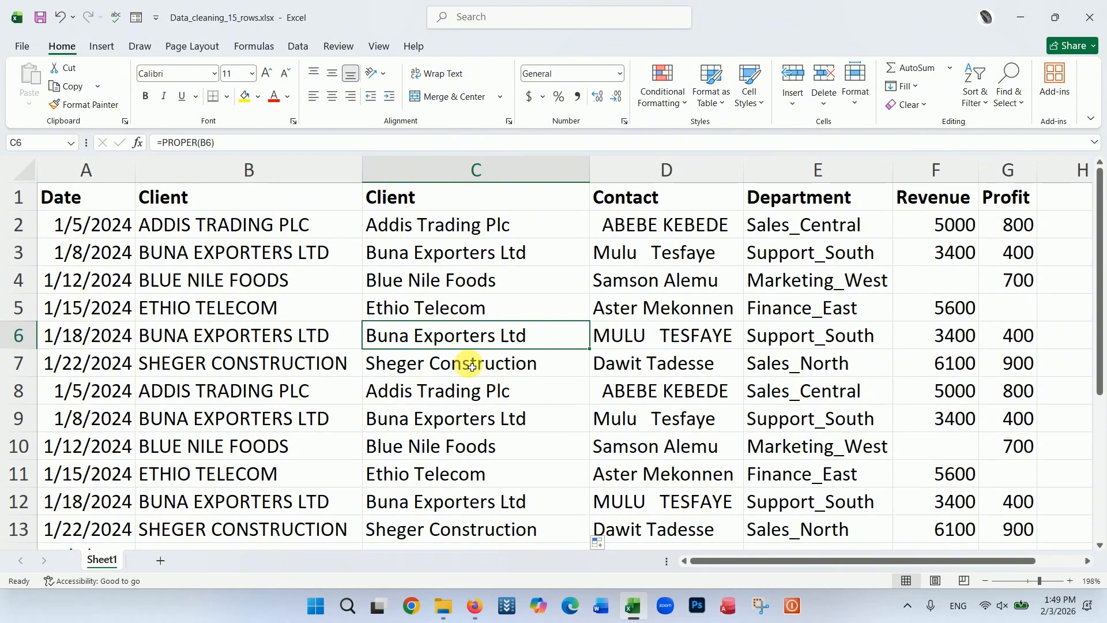
Step: Try deleting the original uppercase Client column B and undo the deletion
{"action": "left_click", "coordinate": [276, 173]}
{"action": "left_click", "coordinate": [445, 179]}
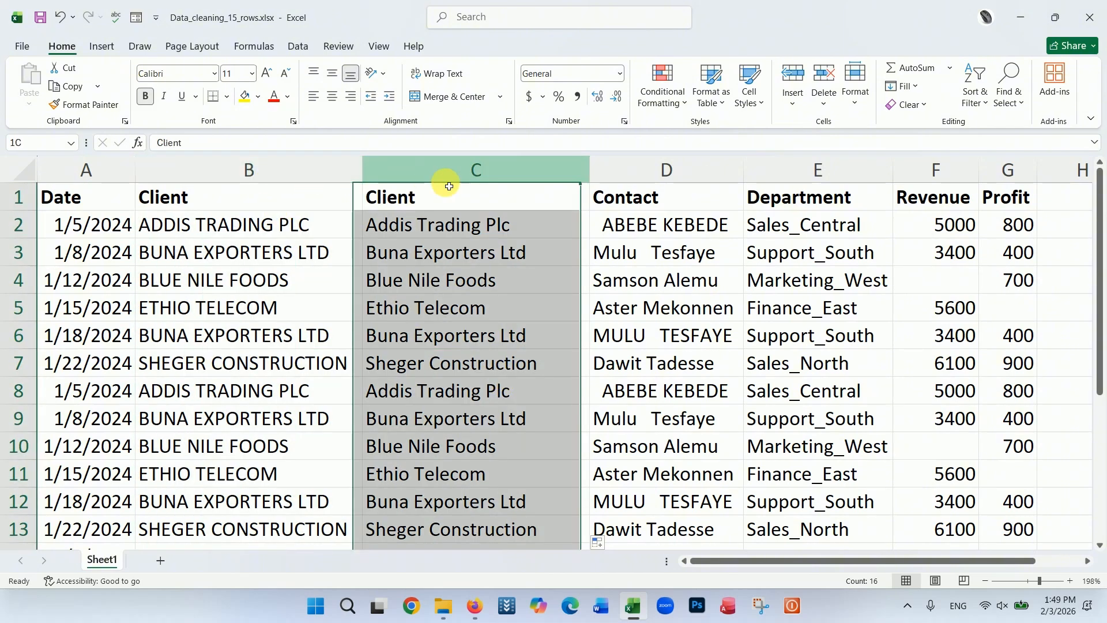
{"action": "left_click", "coordinate": [321, 178]}
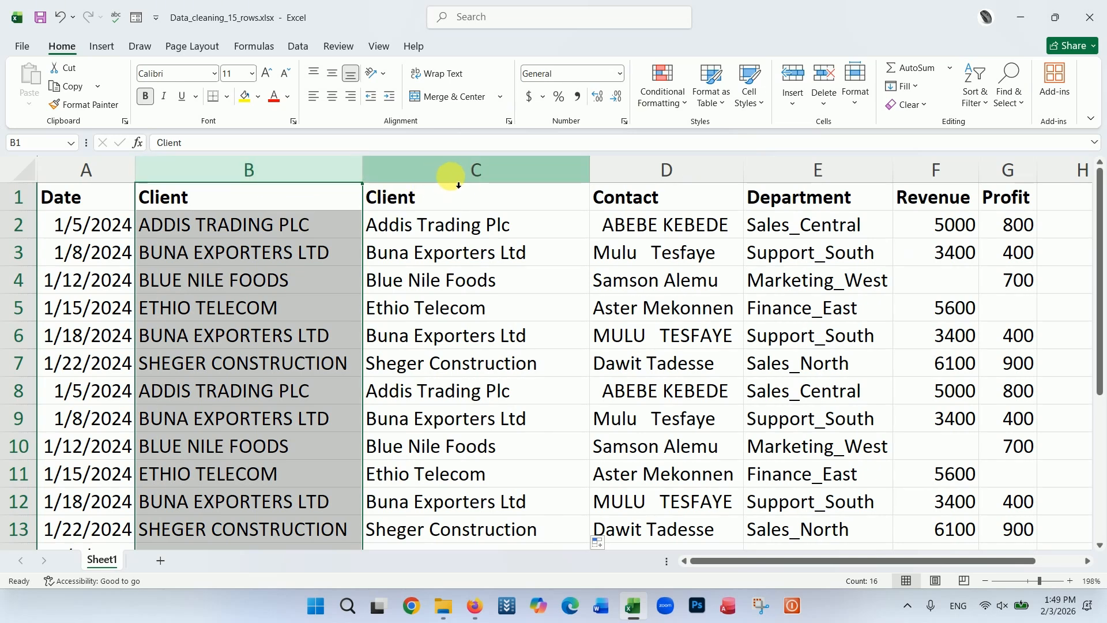
{"action": "right_click", "coordinate": [228, 173]}
{"action": "left_click", "coordinate": [270, 348]}
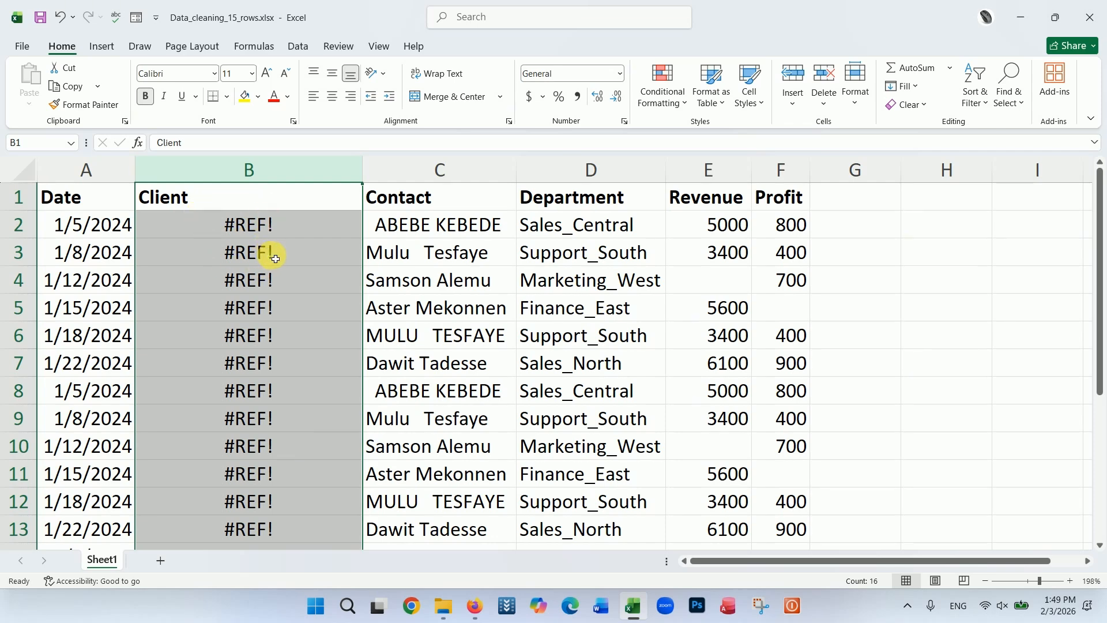
{"action": "key", "text": "ctrl+z"}
{"action": "left_click", "coordinate": [429, 297]}
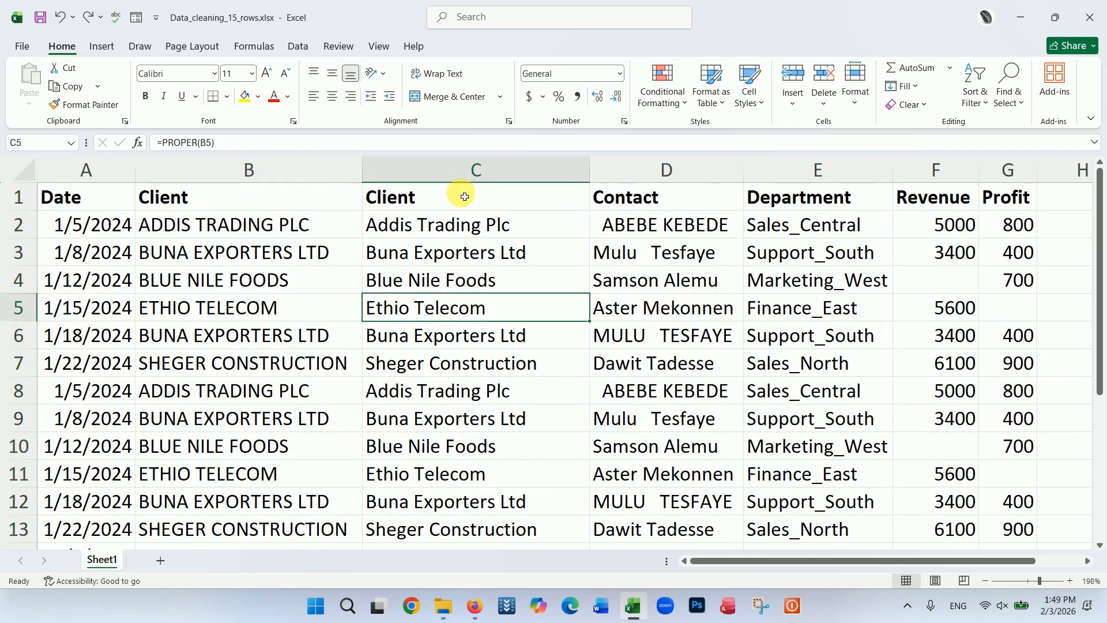
Step: Replace the PROPER formulas in column C with static values by copying the column and pasting only its values in place
{"action": "left_click", "coordinate": [429, 175]}
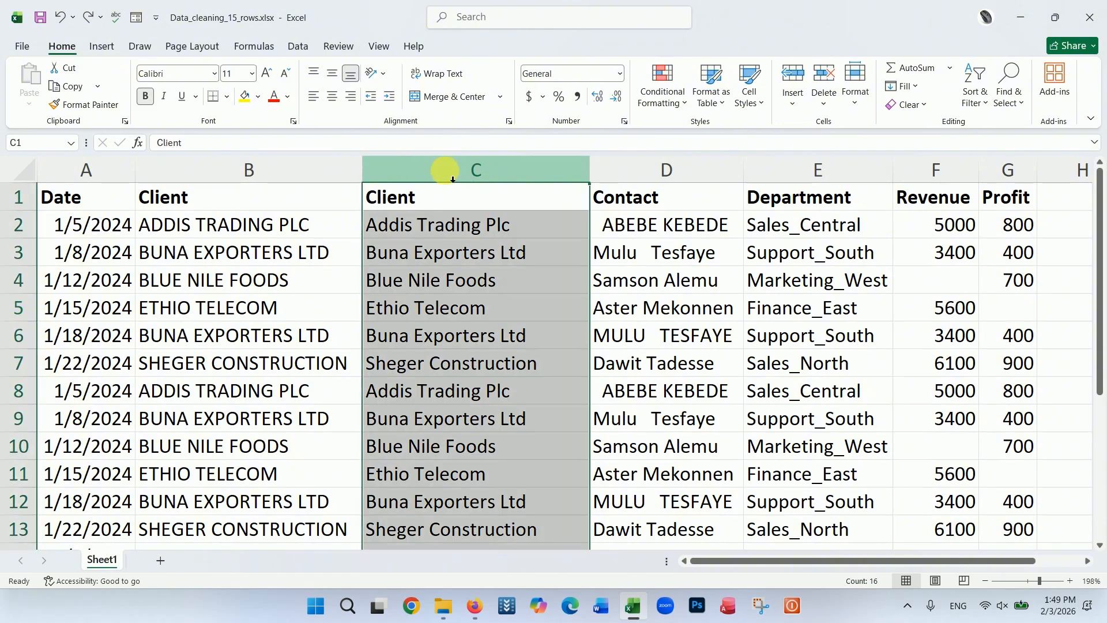
{"action": "left_click", "coordinate": [435, 224]}
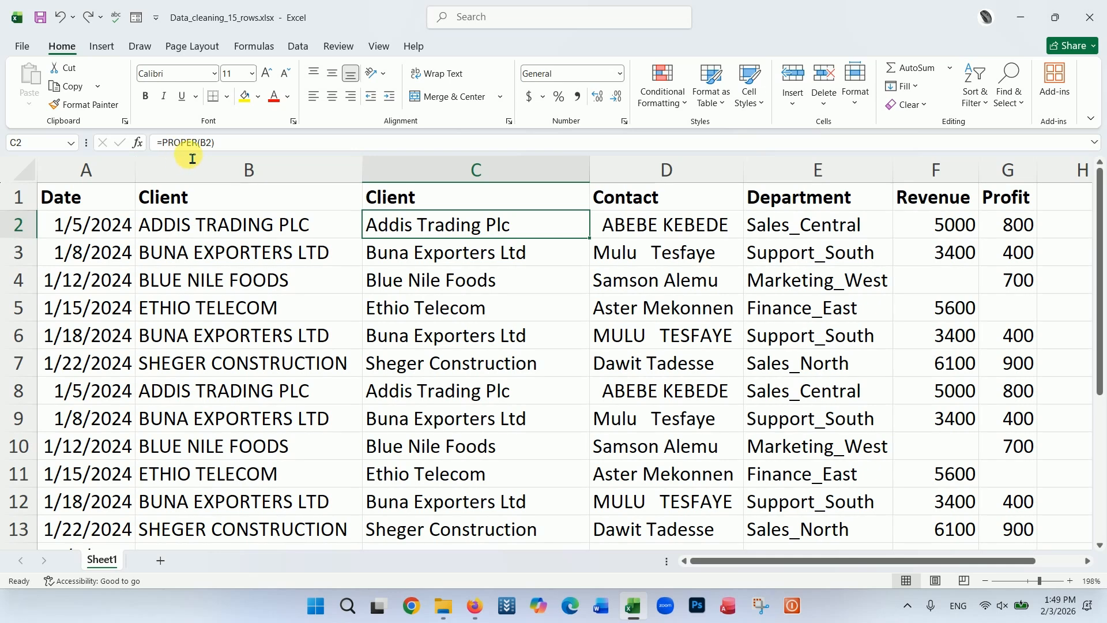
{"action": "left_click", "coordinate": [414, 177]}
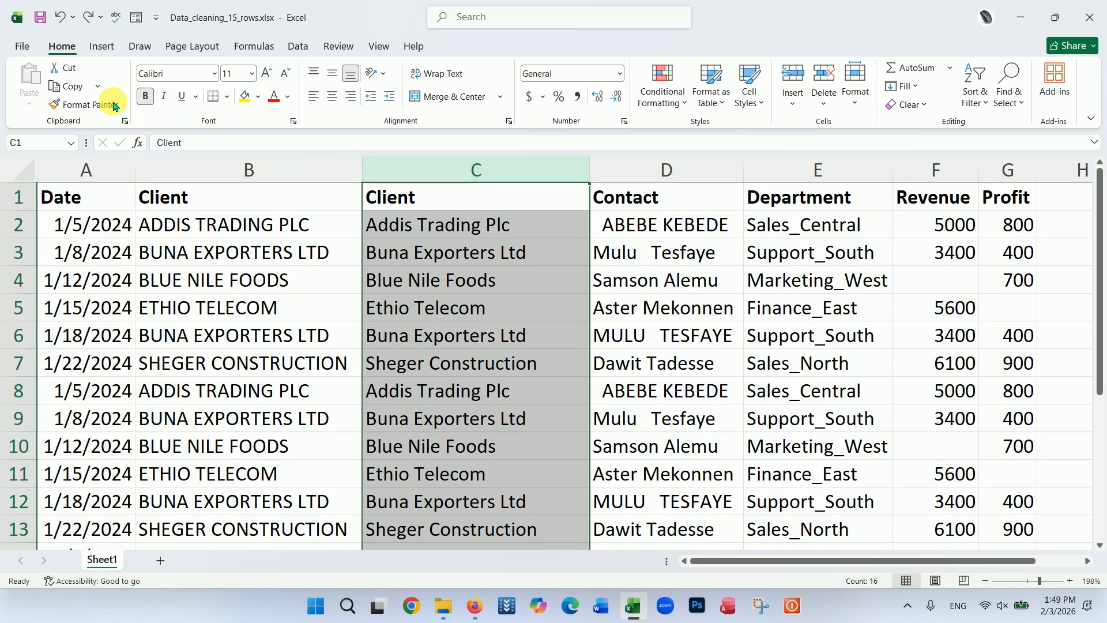
{"action": "right_click", "coordinate": [416, 174]}
{"action": "left_click", "coordinate": [451, 229]}
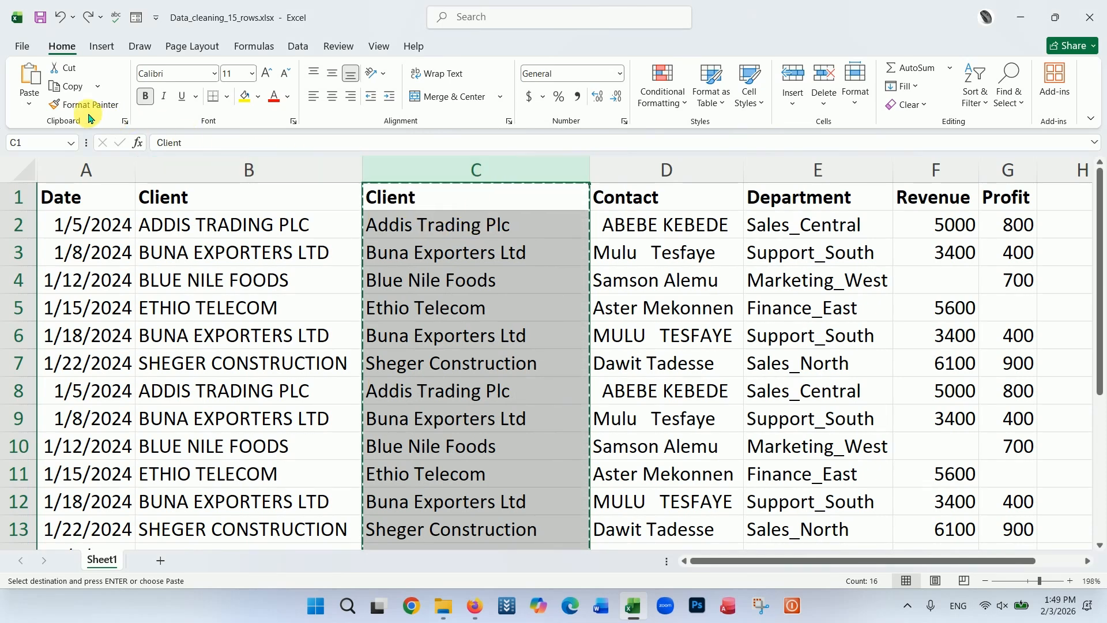
{"action": "left_click", "coordinate": [29, 106]}
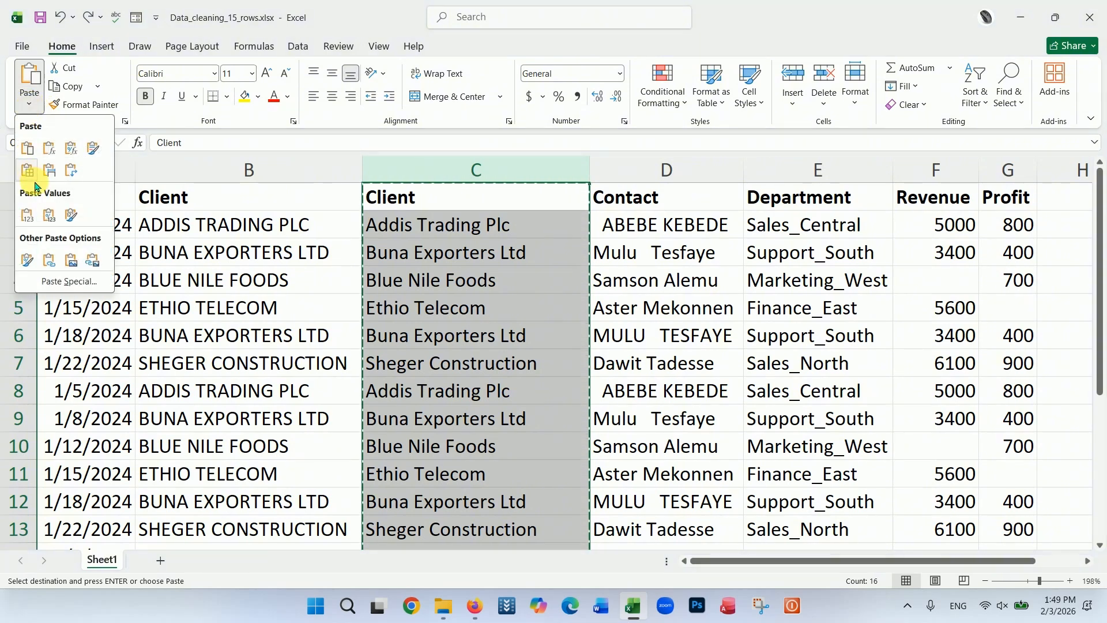
{"action": "left_click", "coordinate": [29, 216]}
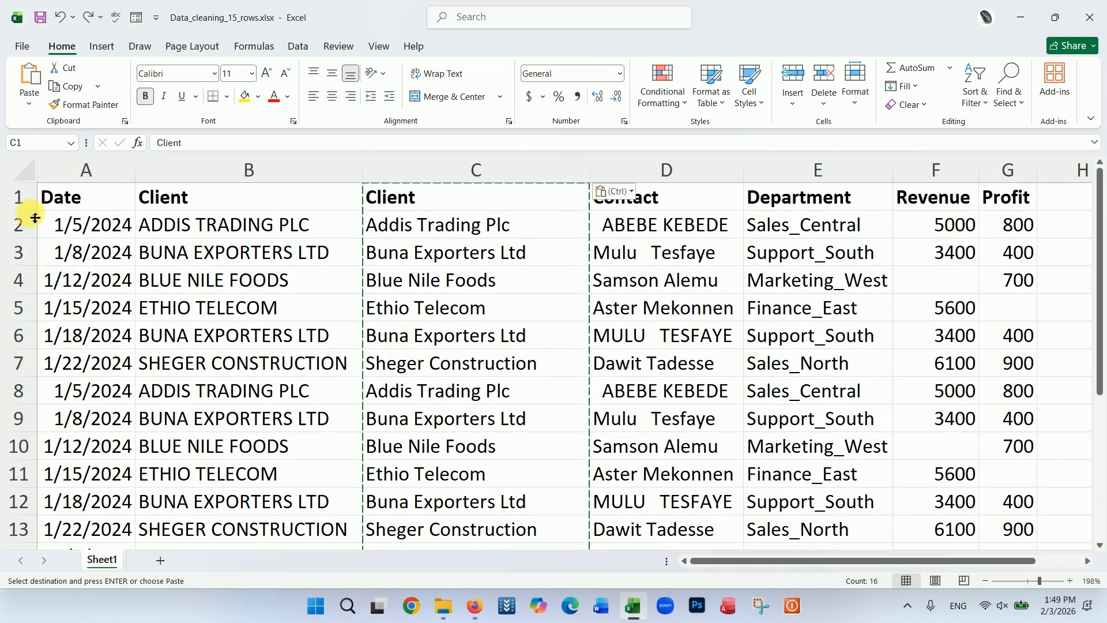
{"action": "left_click", "coordinate": [504, 275]}
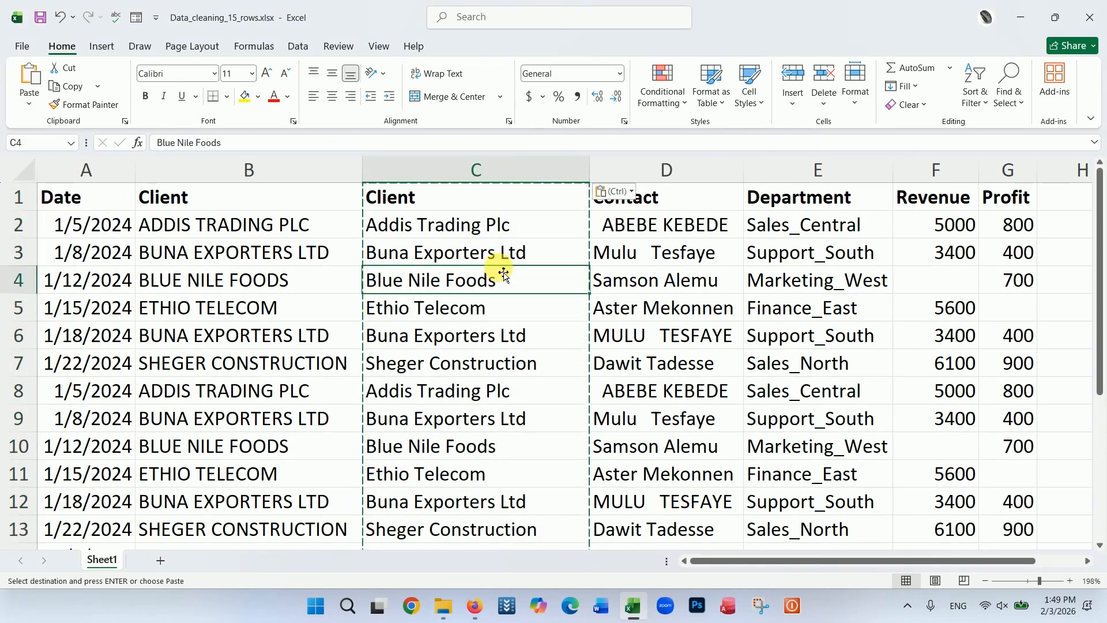
{"action": "key", "text": "Escape"}
{"action": "left_click", "coordinate": [485, 254]}
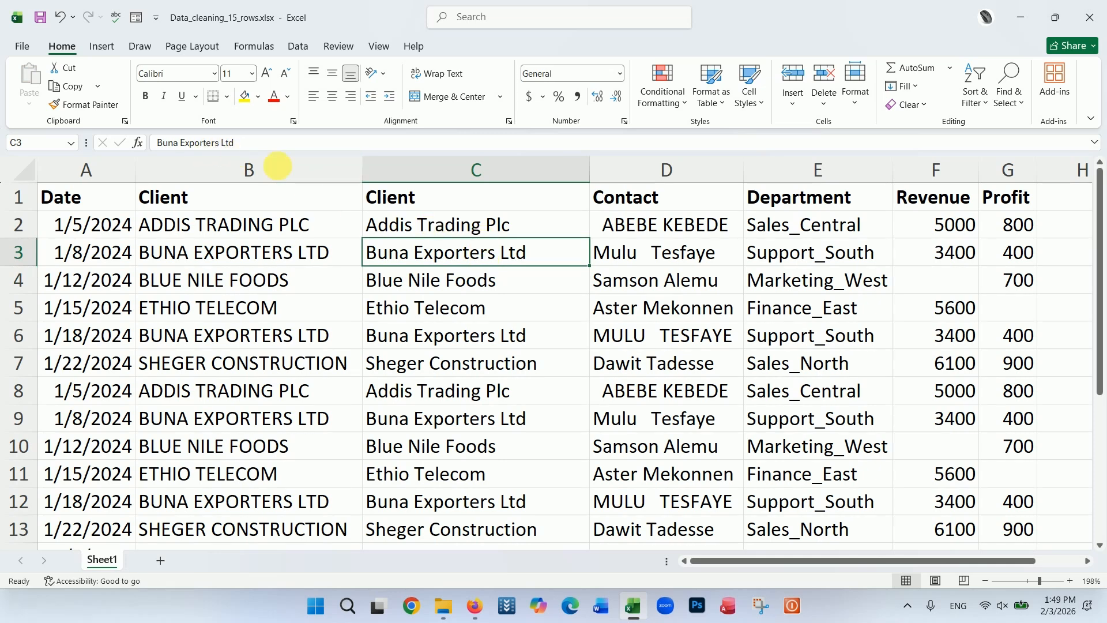
{"action": "left_click", "coordinate": [490, 225]}
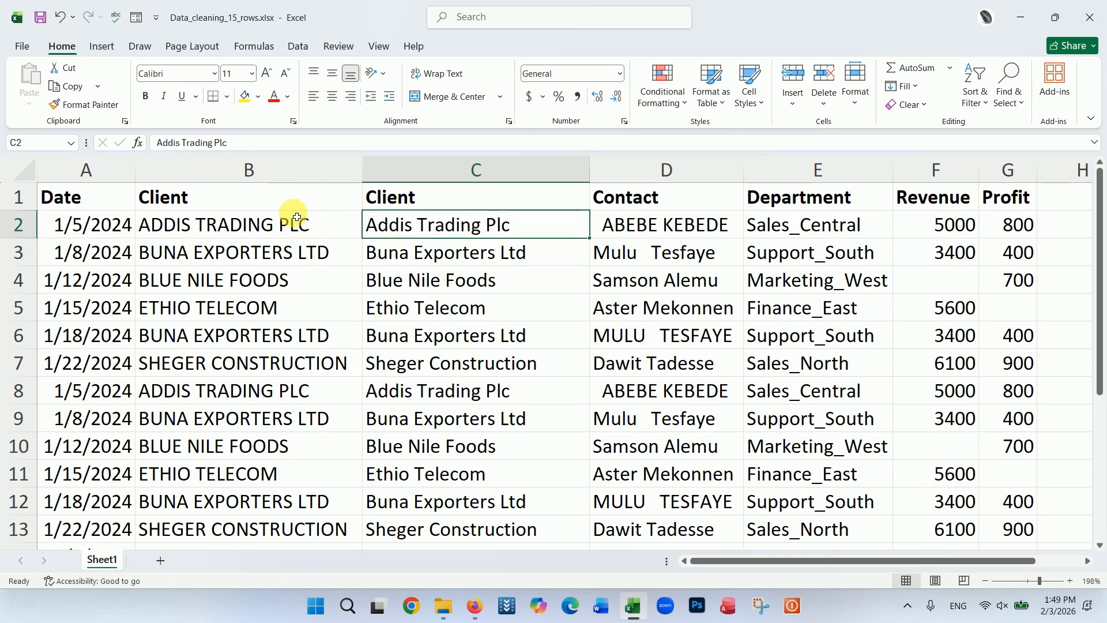
Step: Delete the original uppercase Client column B, check the remaining Client column, and select the Contact column
{"action": "left_click", "coordinate": [291, 184]}
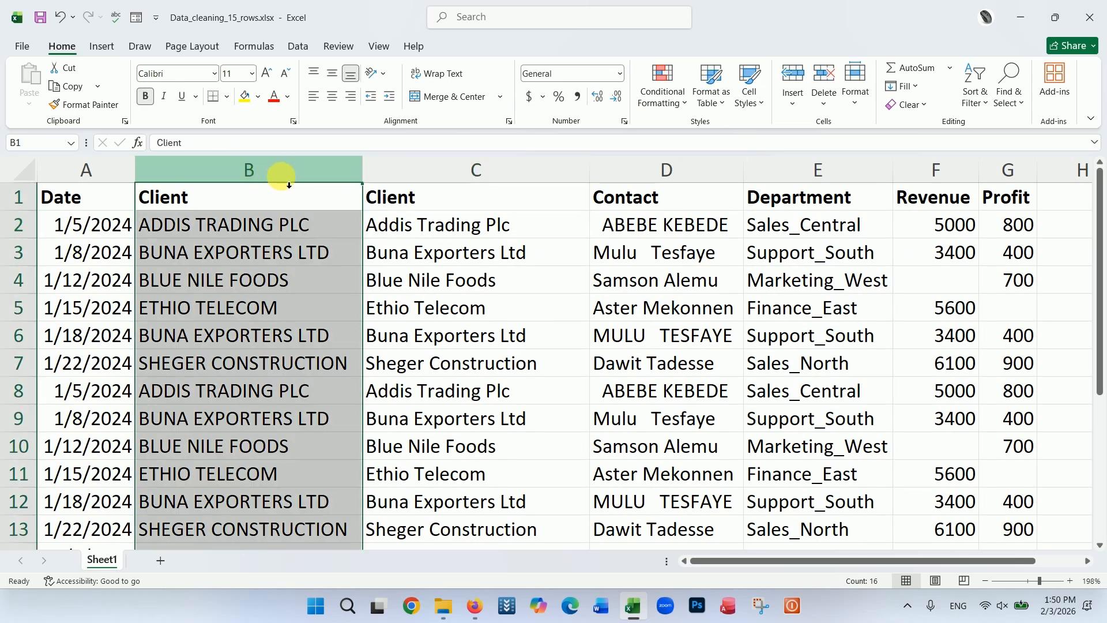
{"action": "right_click", "coordinate": [288, 183]}
{"action": "left_click", "coordinate": [323, 337]}
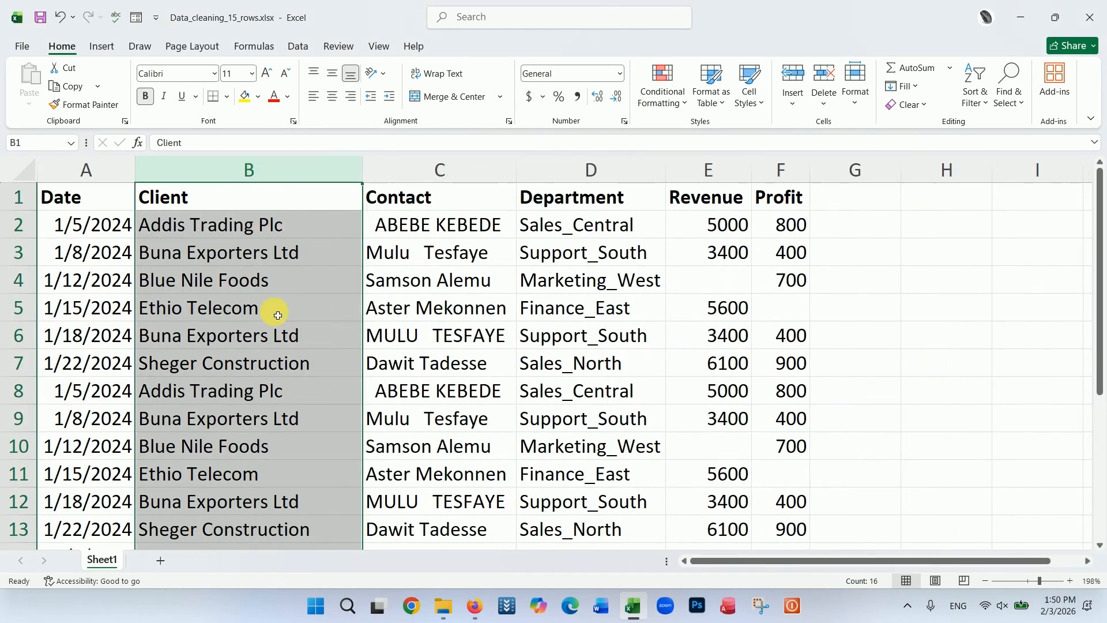
{"action": "left_click", "coordinate": [228, 279]}
{"action": "left_click", "coordinate": [247, 200]}
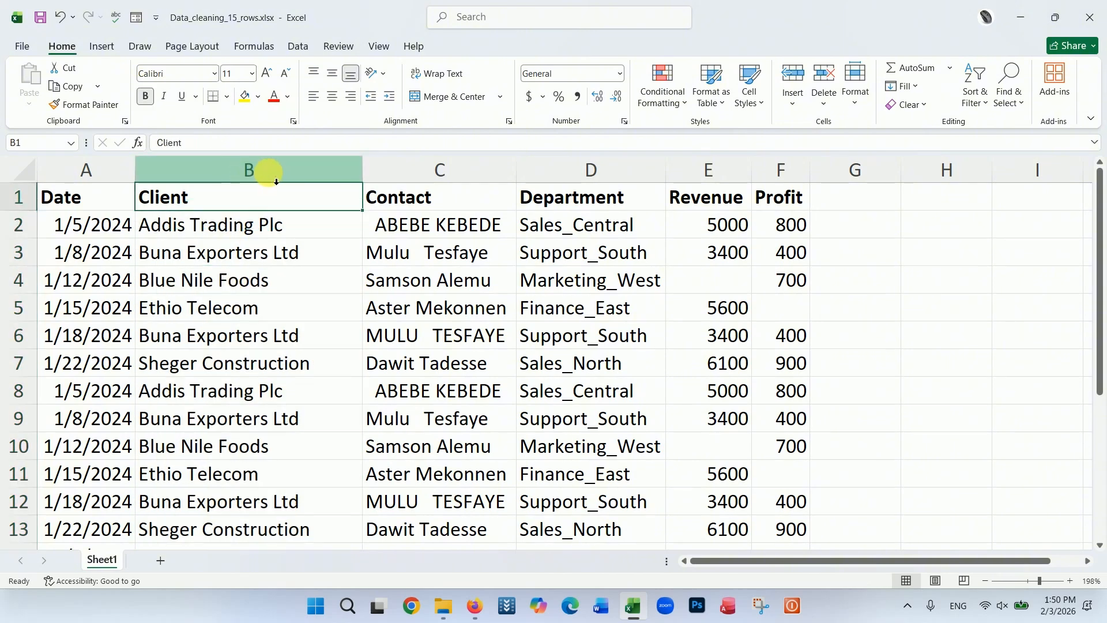
{"action": "left_click", "coordinate": [482, 172]}
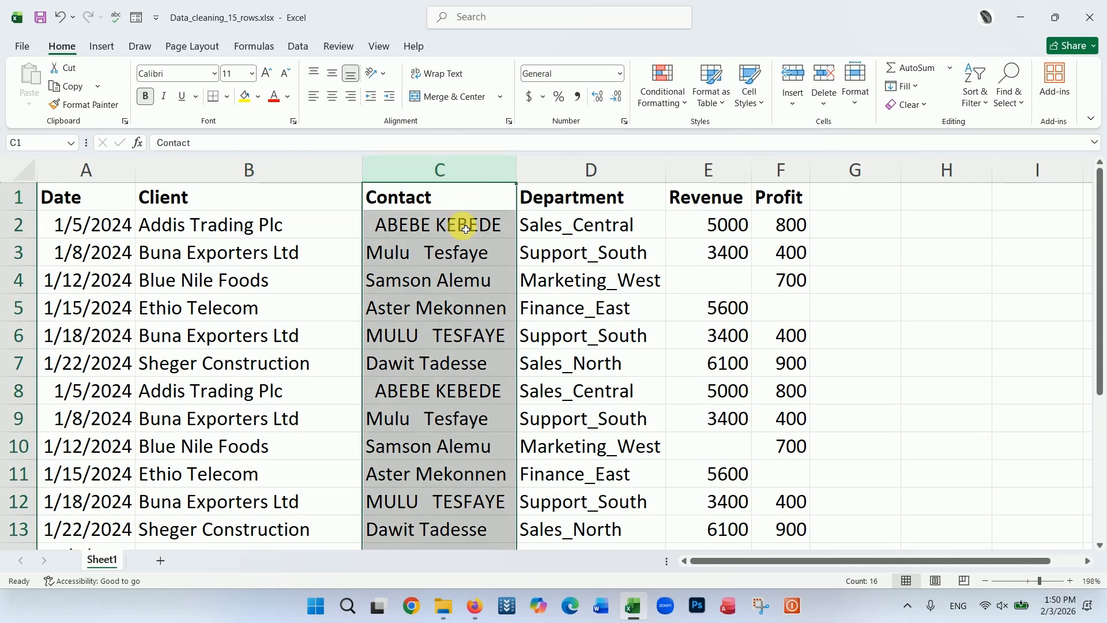
Step: Inspect the Contact names and try removing a leading space by hand from the name in C2
{"action": "left_click", "coordinate": [435, 227]}
{"action": "left_click", "coordinate": [428, 263]}
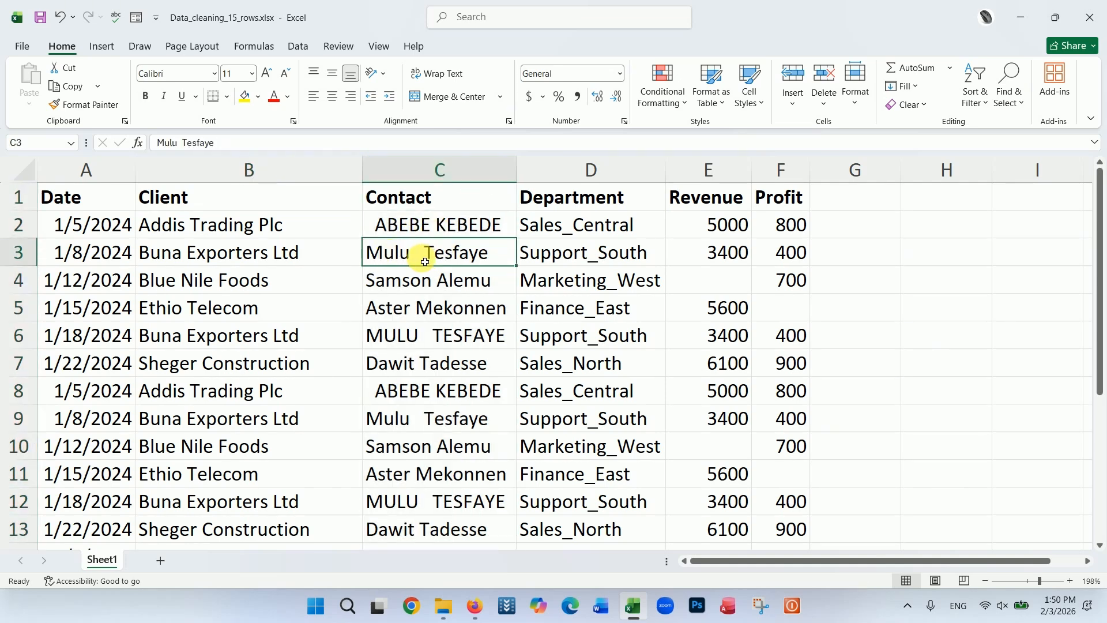
{"action": "left_click", "coordinate": [382, 225]}
{"action": "double_click", "coordinate": [384, 235]}
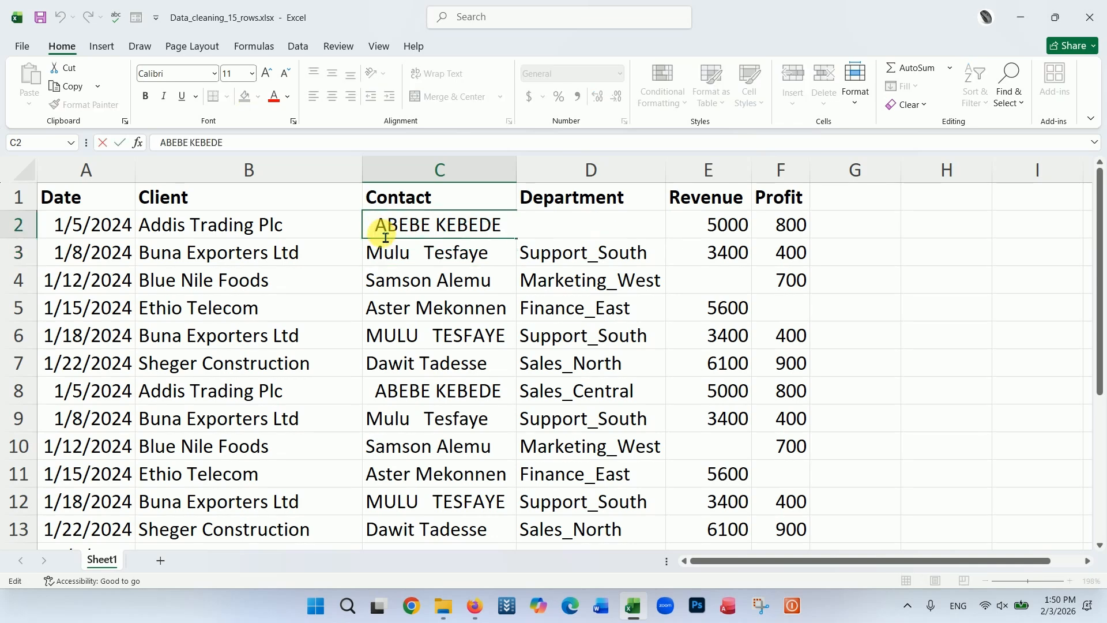
{"action": "key", "text": "BackSpace"}
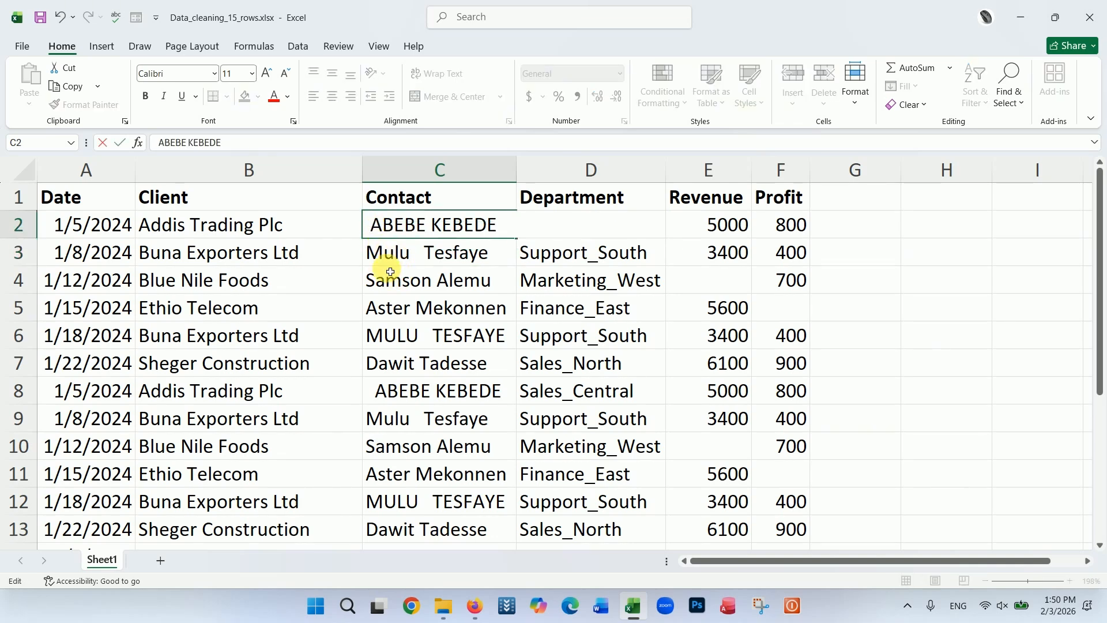
{"action": "left_click", "coordinate": [464, 301]}
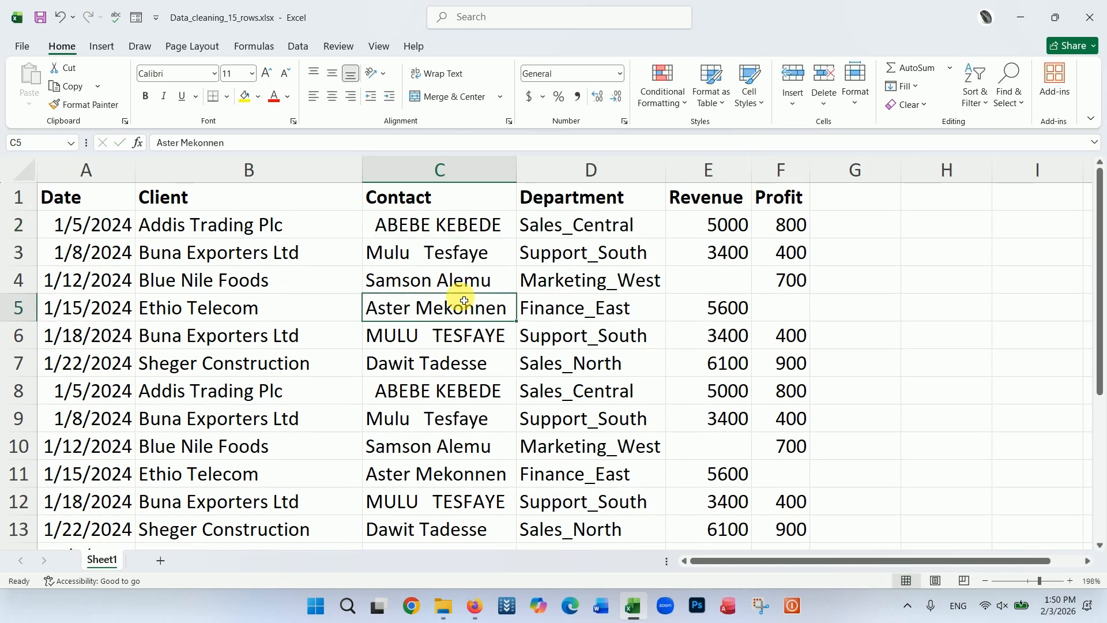
Step: Insert a new column before the Department column and enter the header Contact in D1
{"action": "left_click", "coordinate": [551, 185]}
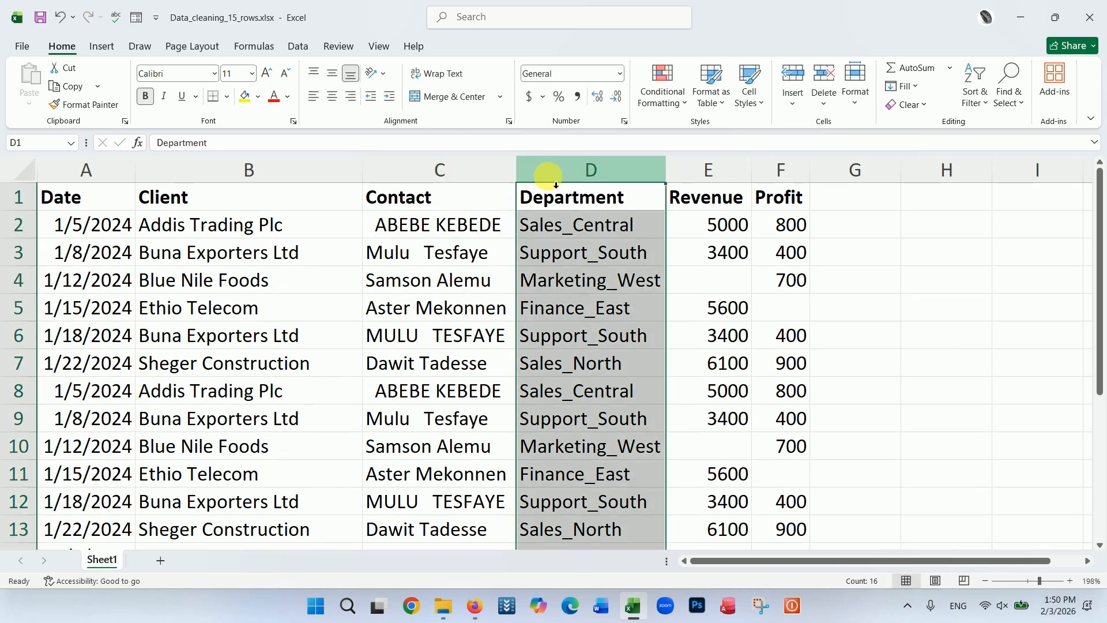
{"action": "right_click", "coordinate": [555, 184]}
{"action": "left_click", "coordinate": [583, 319]}
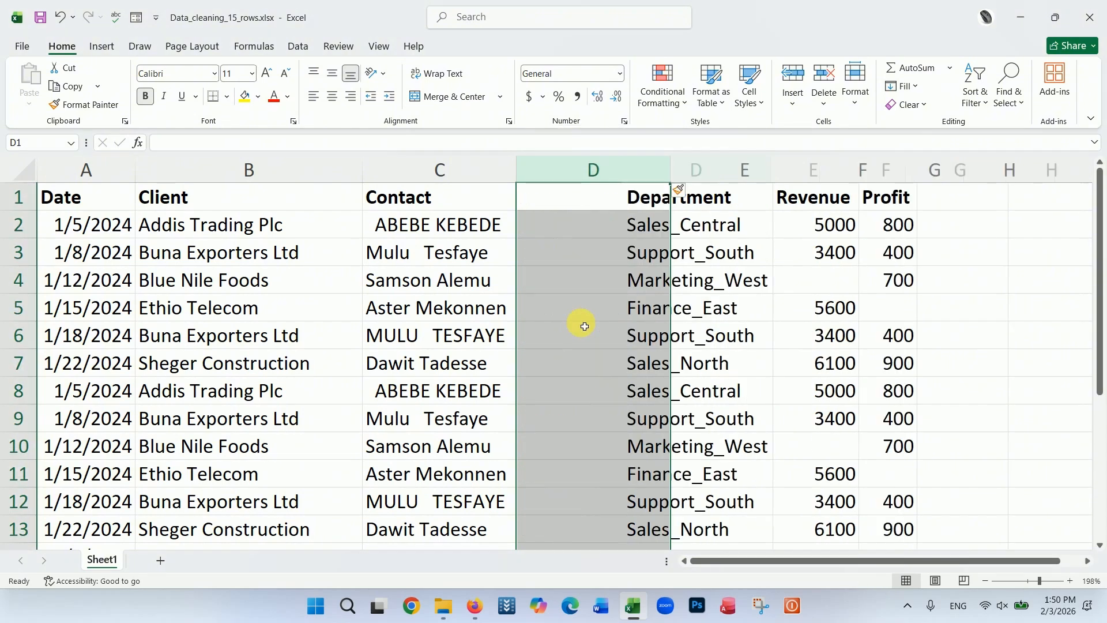
{"action": "left_click", "coordinate": [555, 200]}
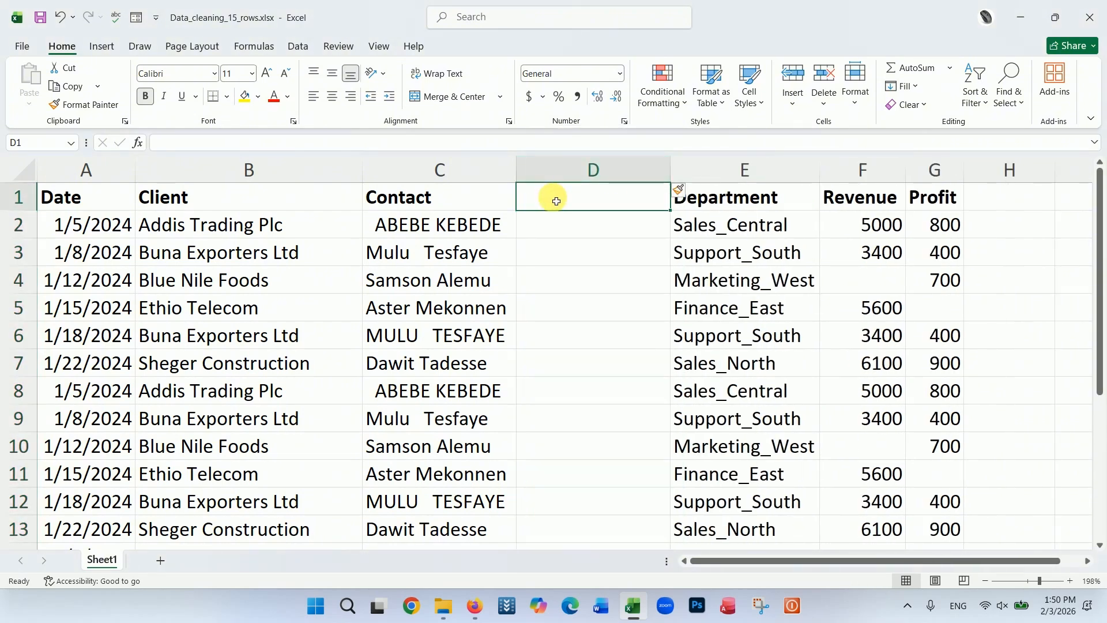
{"action": "type", "text": "c"}
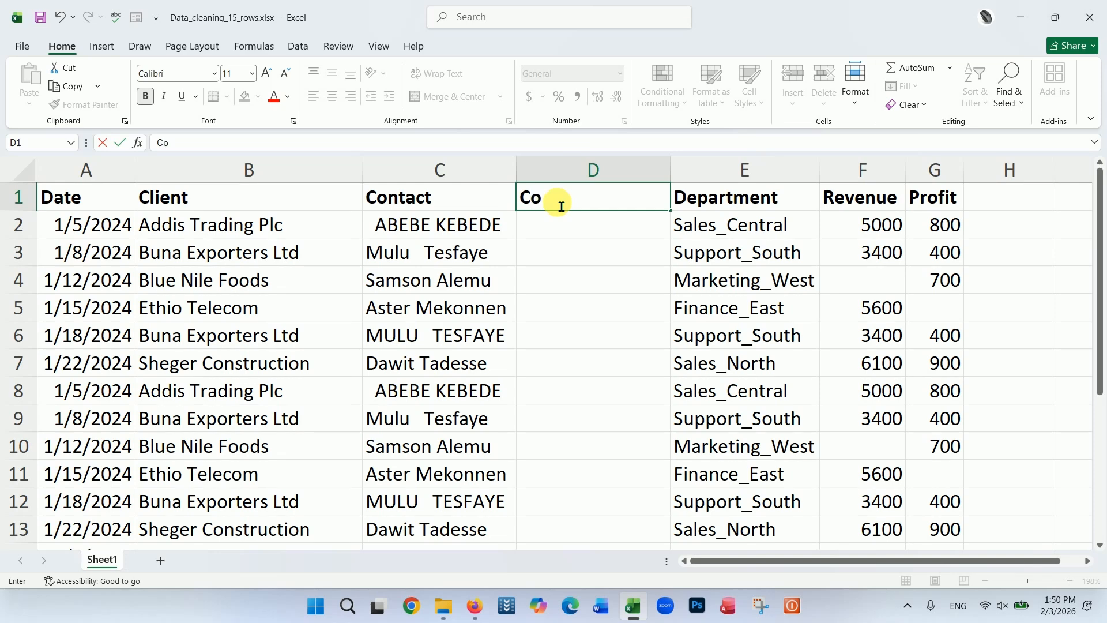
{"action": "type", "text": "ontact"}
{"action": "key", "text": "Return"}
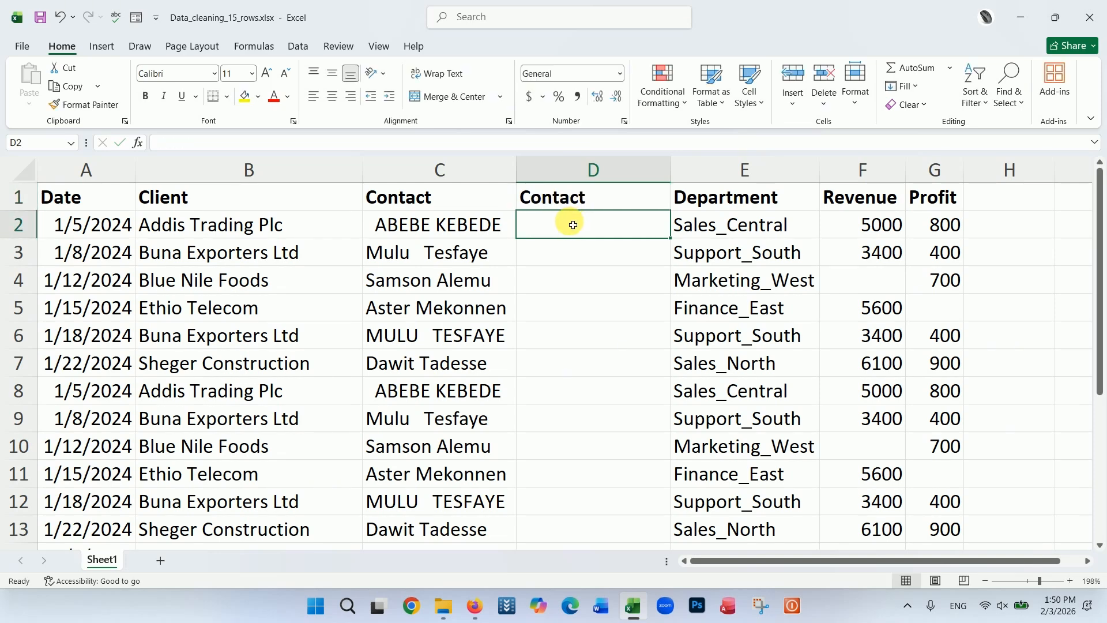
Step: Enter the formula =TRIM(C2) in D2 to strip extra spaces from the first contact name
{"action": "type", "text": "="}
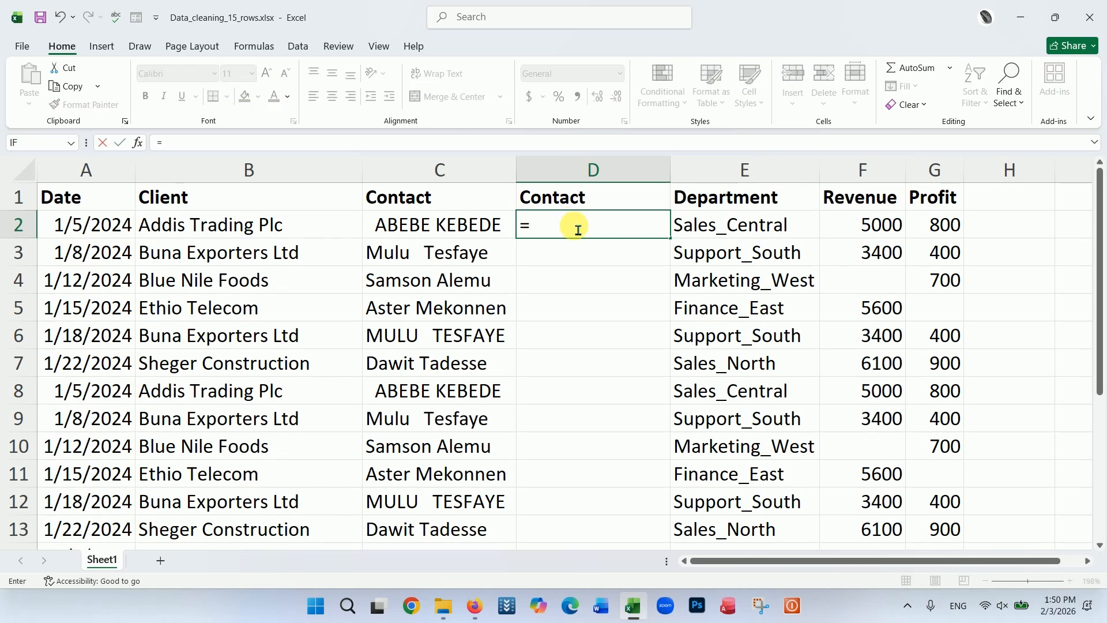
{"action": "type", "text": "t"}
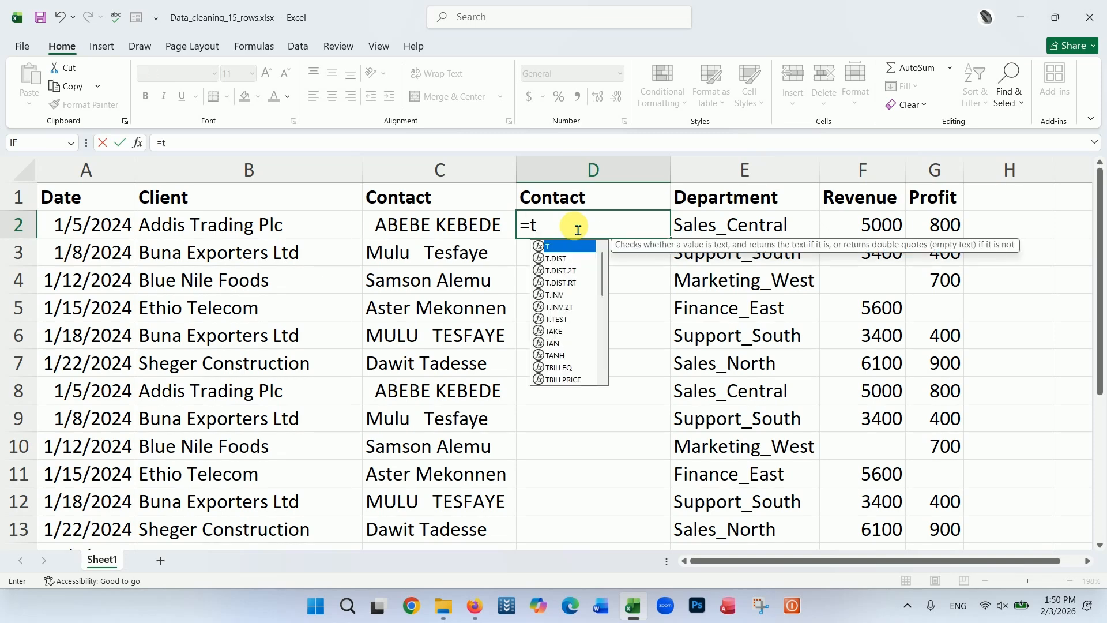
{"action": "type", "text": "r"}
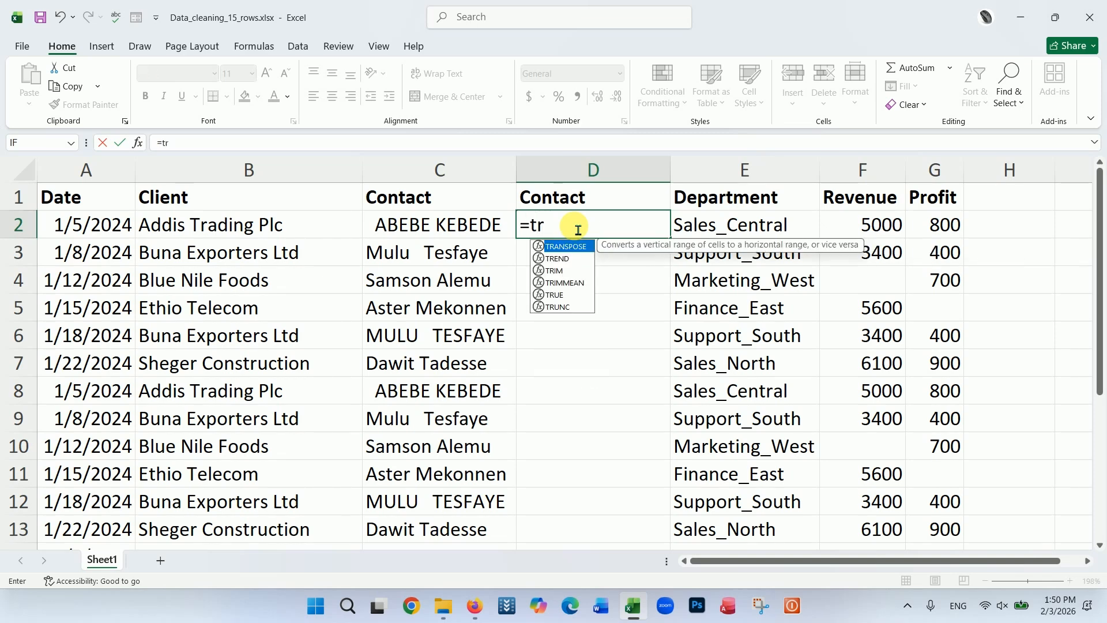
{"action": "left_click", "coordinate": [558, 275]}
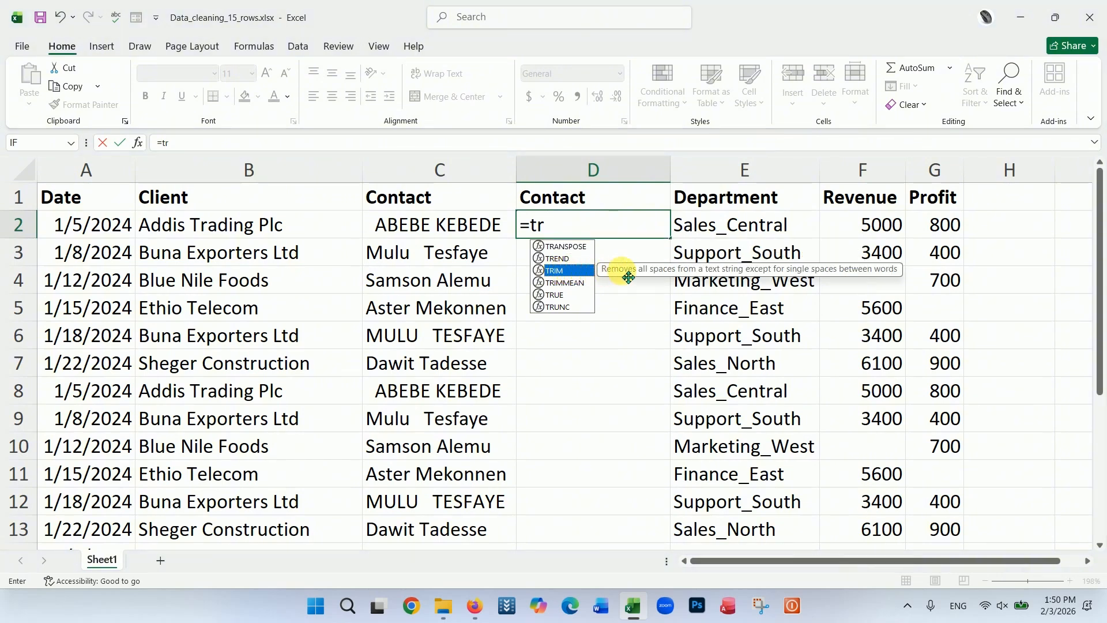
{"action": "double_click", "coordinate": [560, 270]}
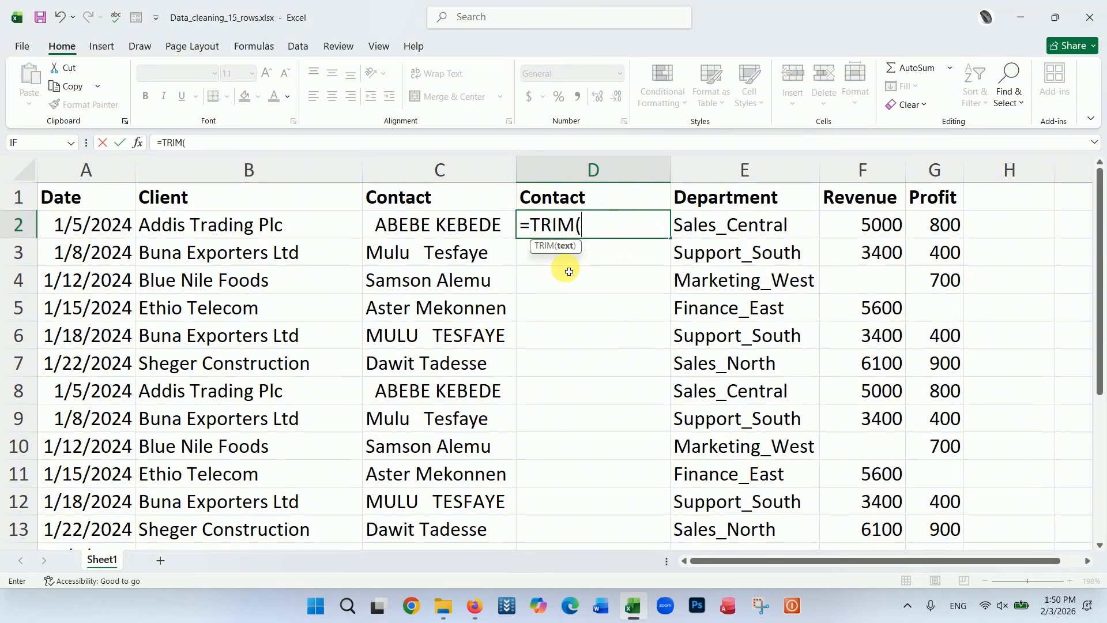
{"action": "left_click", "coordinate": [429, 231]}
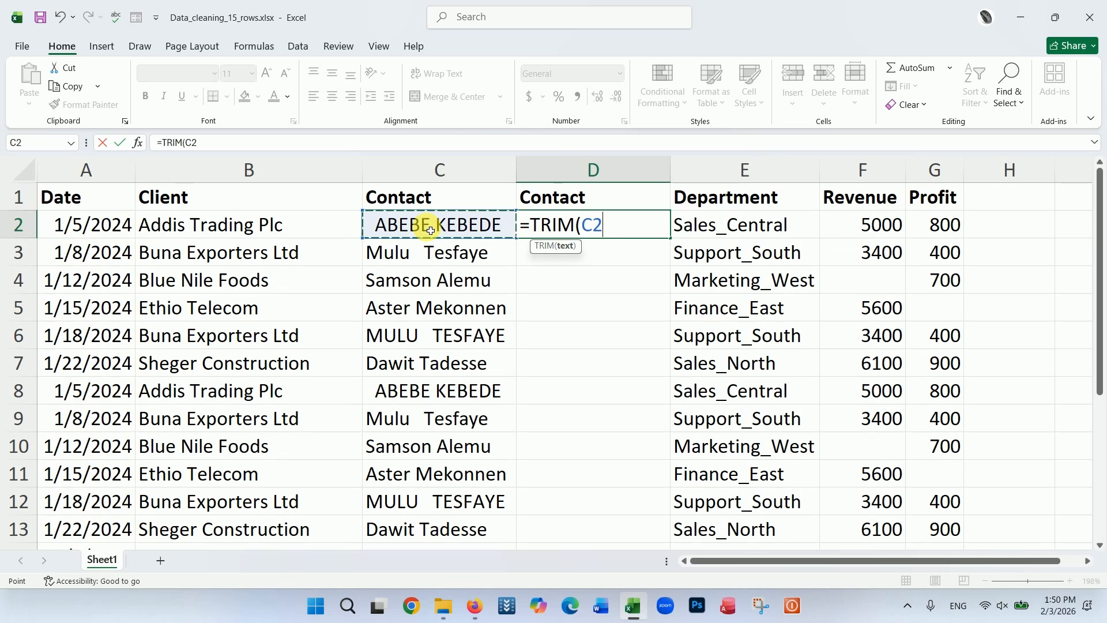
{"action": "type", "text": ")"}
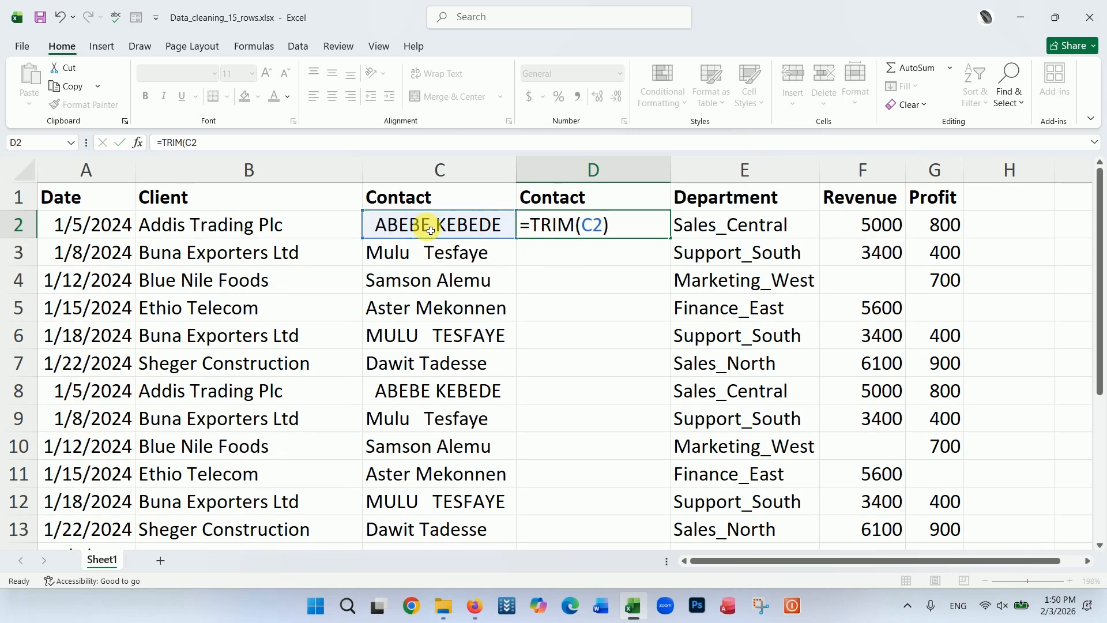
{"action": "key", "text": "Return"}
Step: Fill the TRIM formula down column D, check the trimmed names, and undo the fill and the formula
{"action": "left_click", "coordinate": [548, 226]}
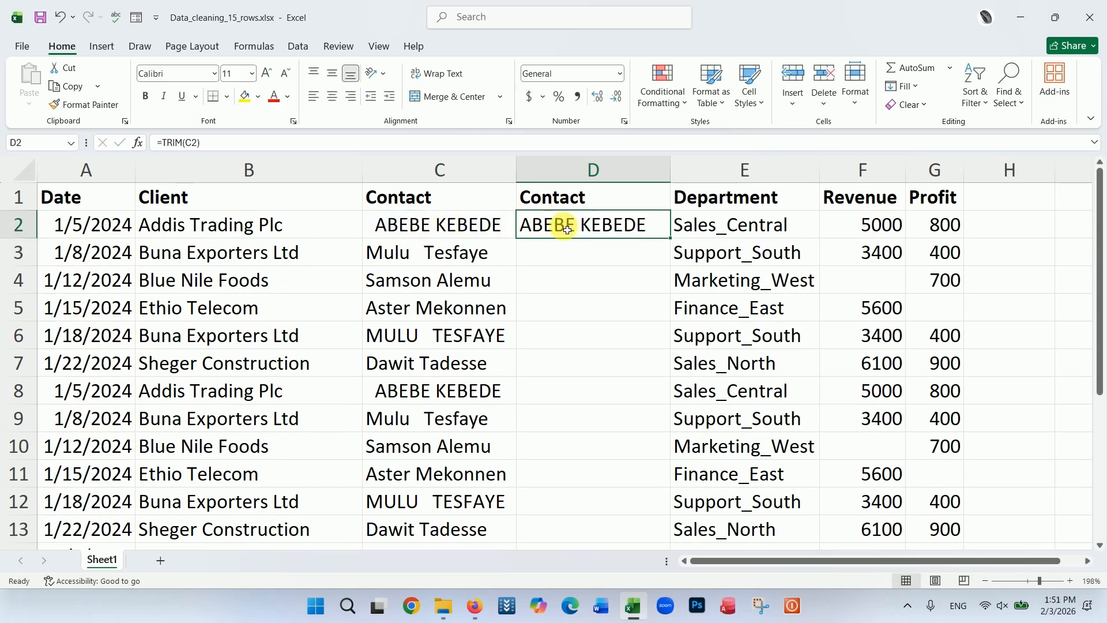
{"action": "double_click", "coordinate": [671, 238]}
{"action": "left_click", "coordinate": [639, 303]}
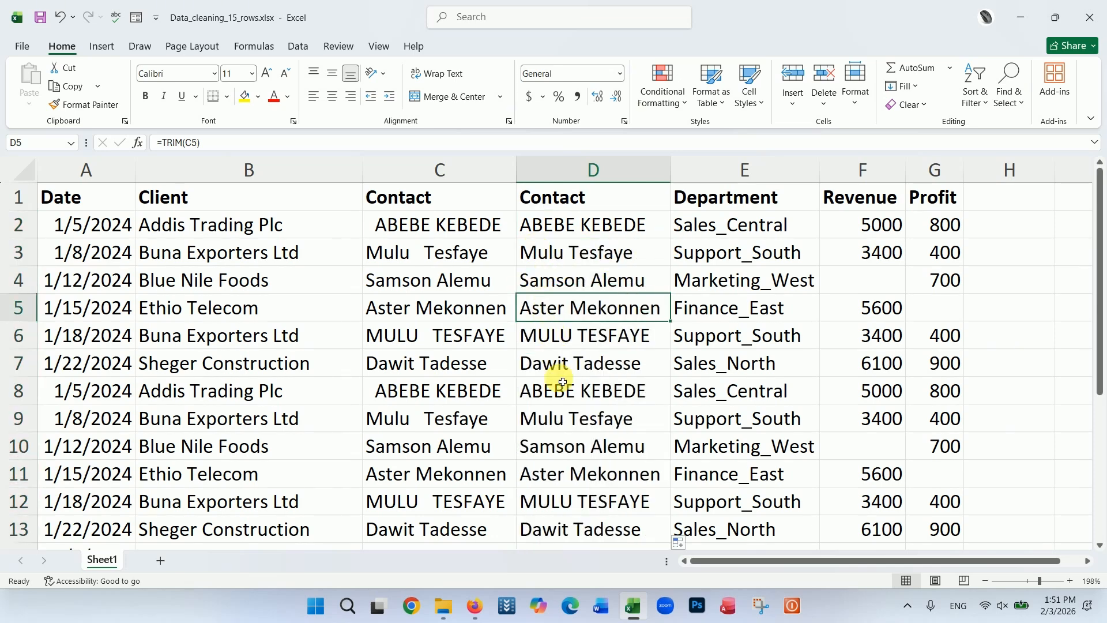
{"action": "left_click", "coordinate": [554, 335]}
{"action": "left_click", "coordinate": [554, 229]}
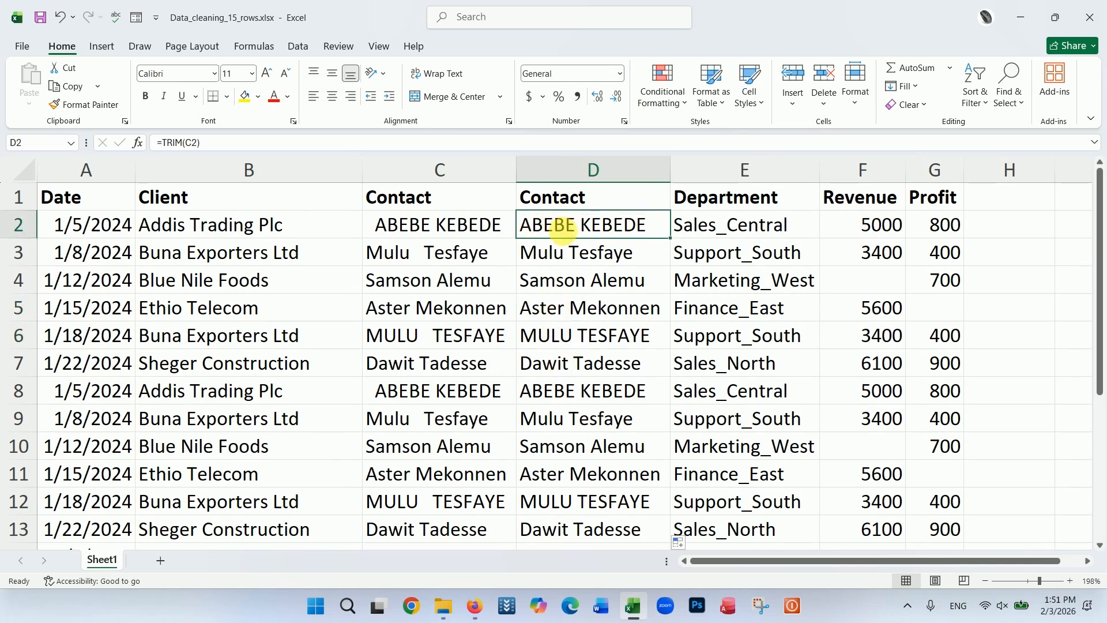
{"action": "key", "text": "ctrl+z"}
{"action": "key", "text": "ctrl+z"}
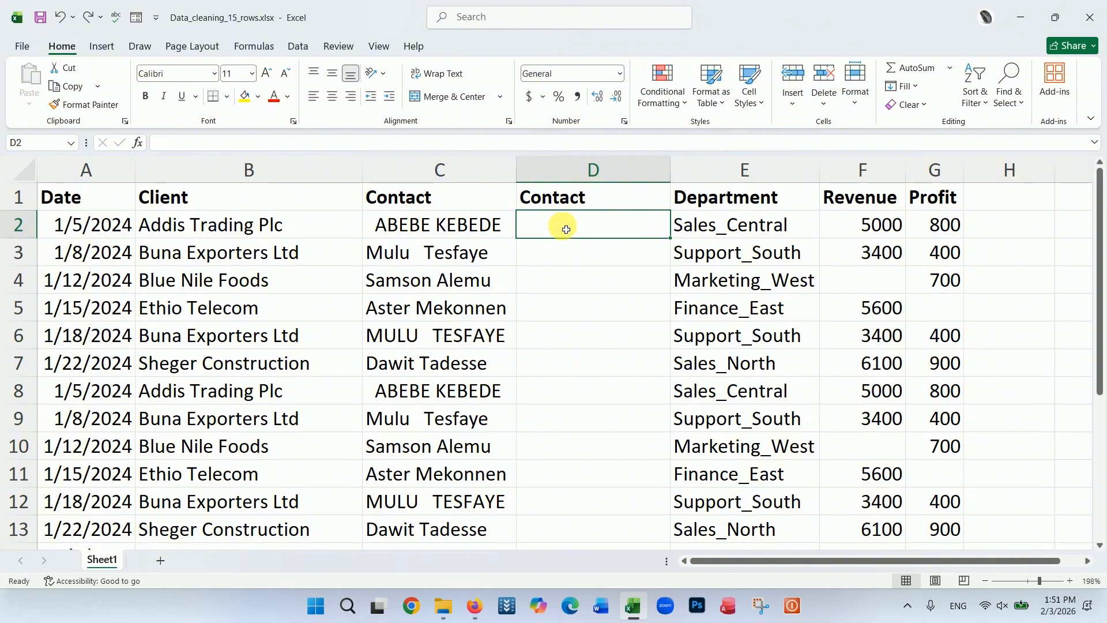
Step: Try =PROPER(C2) in D2 filled down the new Contact column, and undo both the fill and the formula
{"action": "type", "text": "=pro"}
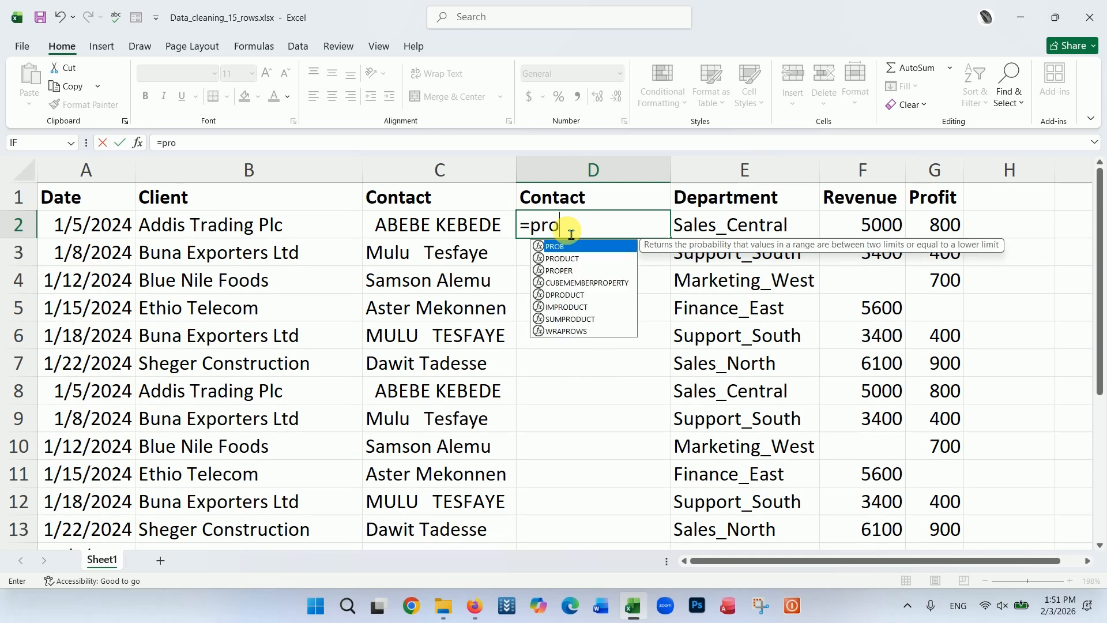
{"action": "double_click", "coordinate": [562, 270]}
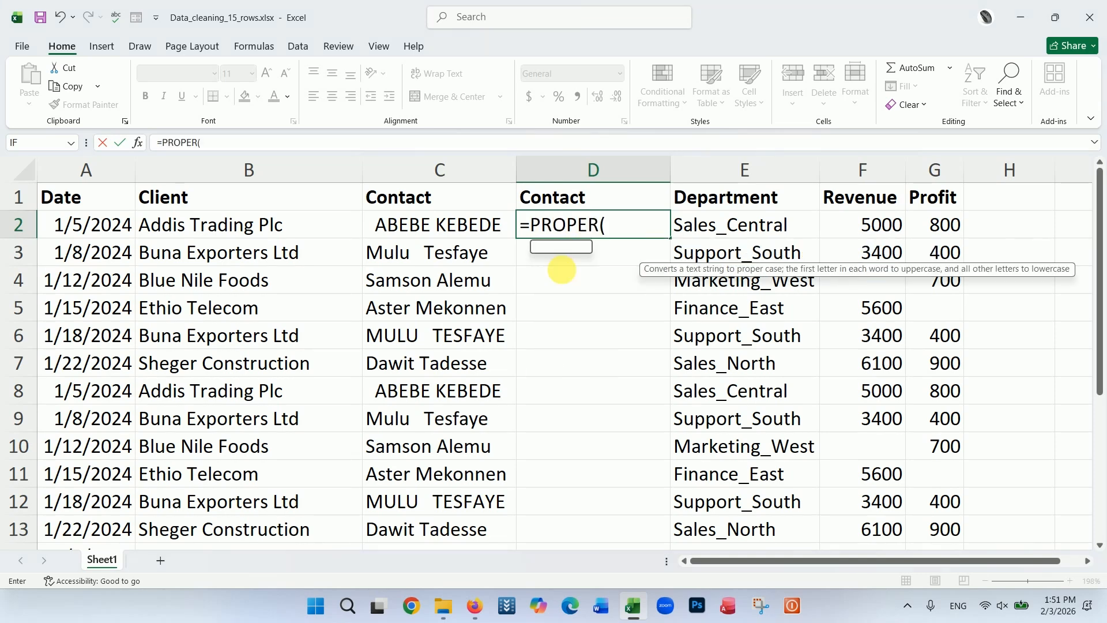
{"action": "left_click", "coordinate": [468, 227]}
{"action": "key", "text": "Return"}
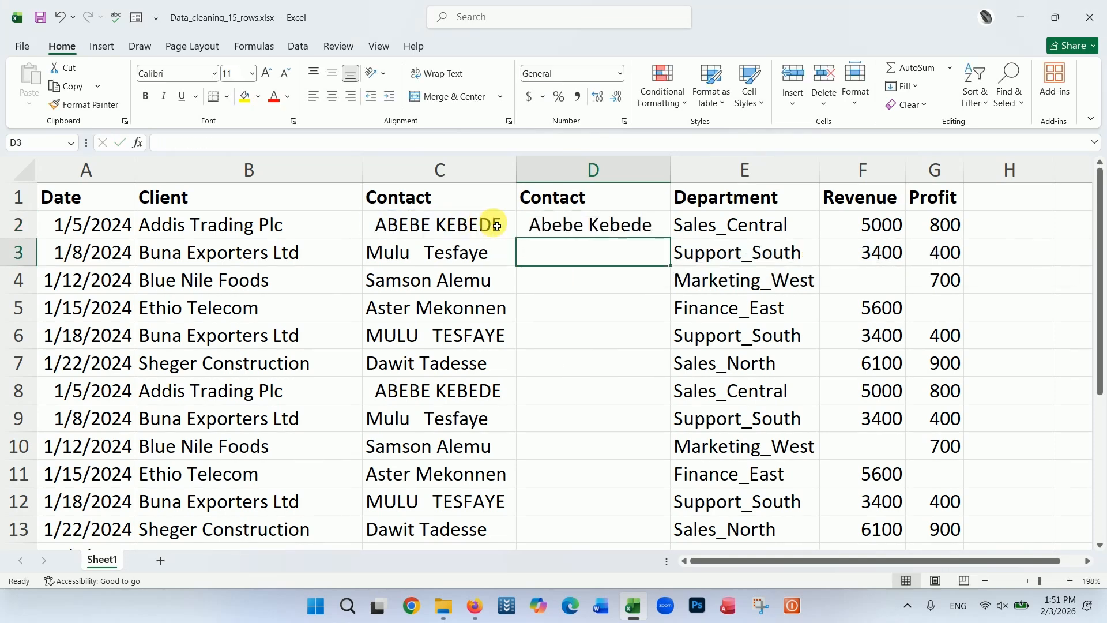
{"action": "left_click", "coordinate": [574, 225]}
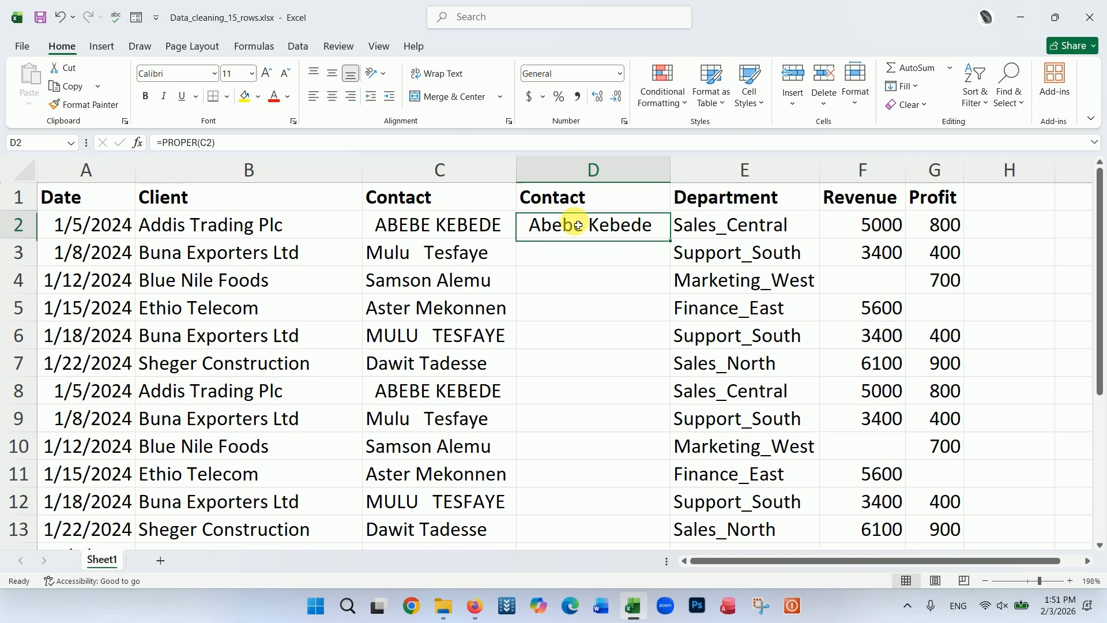
{"action": "double_click", "coordinate": [670, 238]}
{"action": "left_click", "coordinate": [628, 300]}
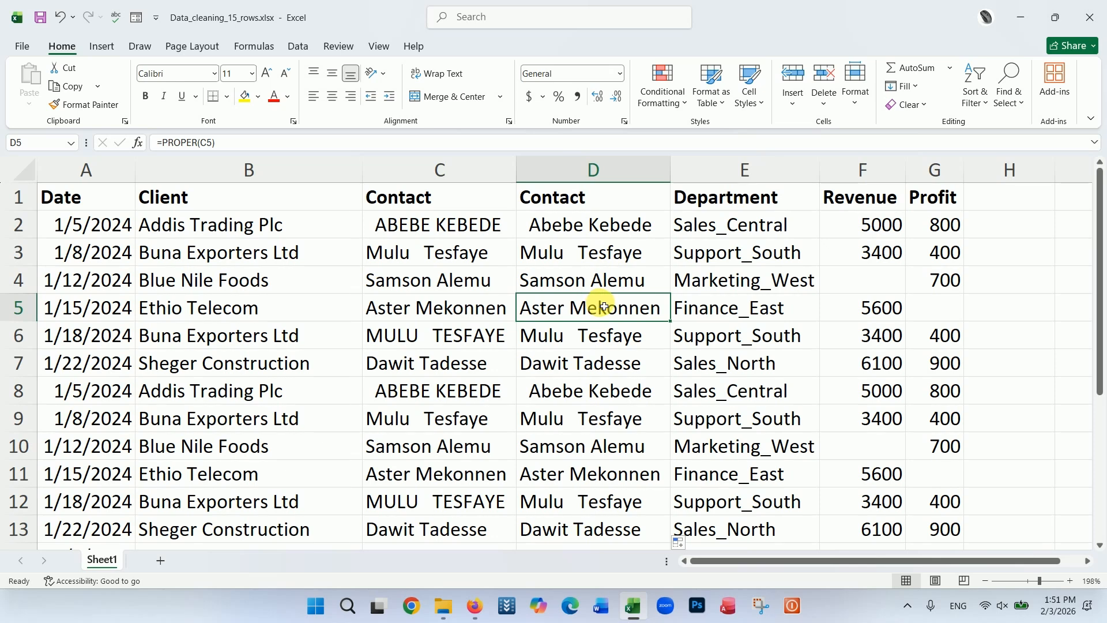
{"action": "key", "text": "ctrl+z"}
{"action": "key", "text": "ctrl+z"}
Step: Enter the nested formula =TRIM(PROPER(C2)) in D2 to fix both spacing and letter case
{"action": "type", "text": "=trim"}
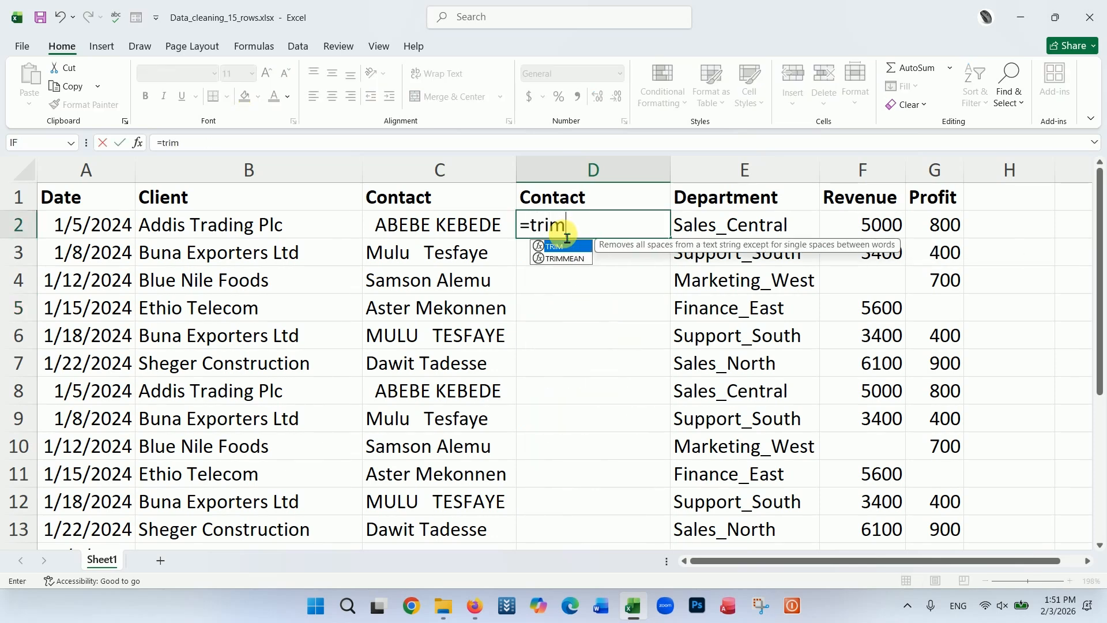
{"action": "type", "text": "("}
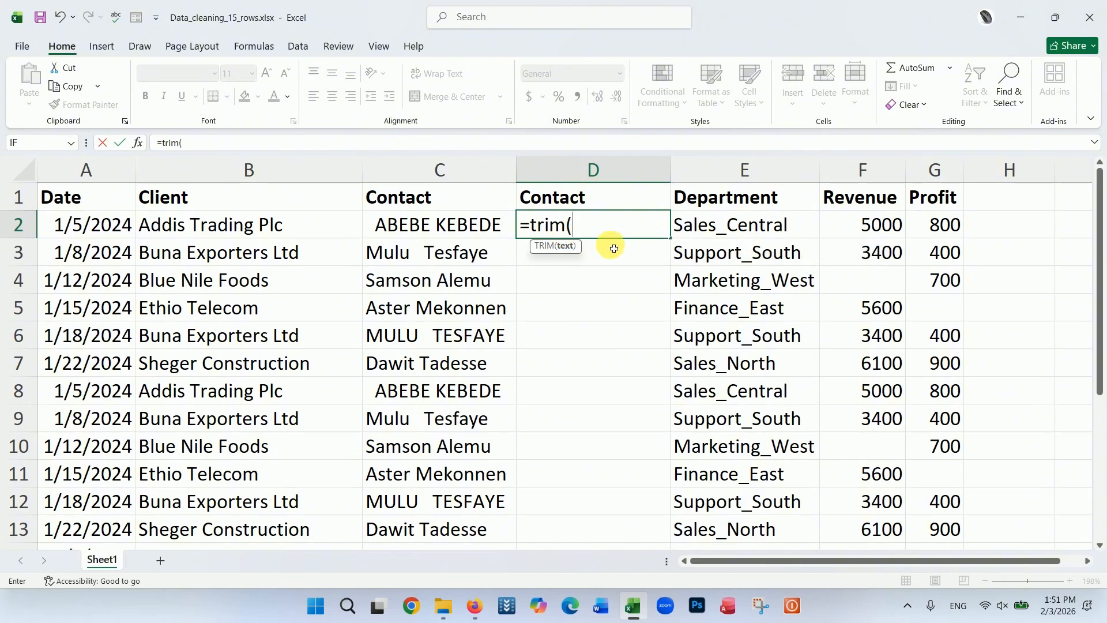
{"action": "type", "text": "proper"}
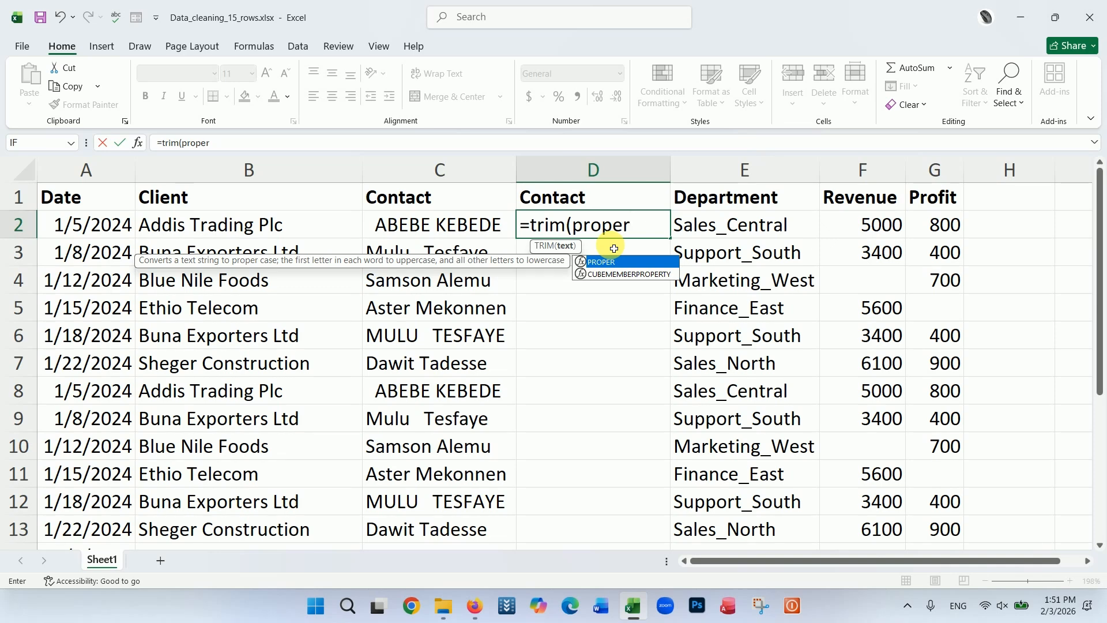
{"action": "type", "text": "("}
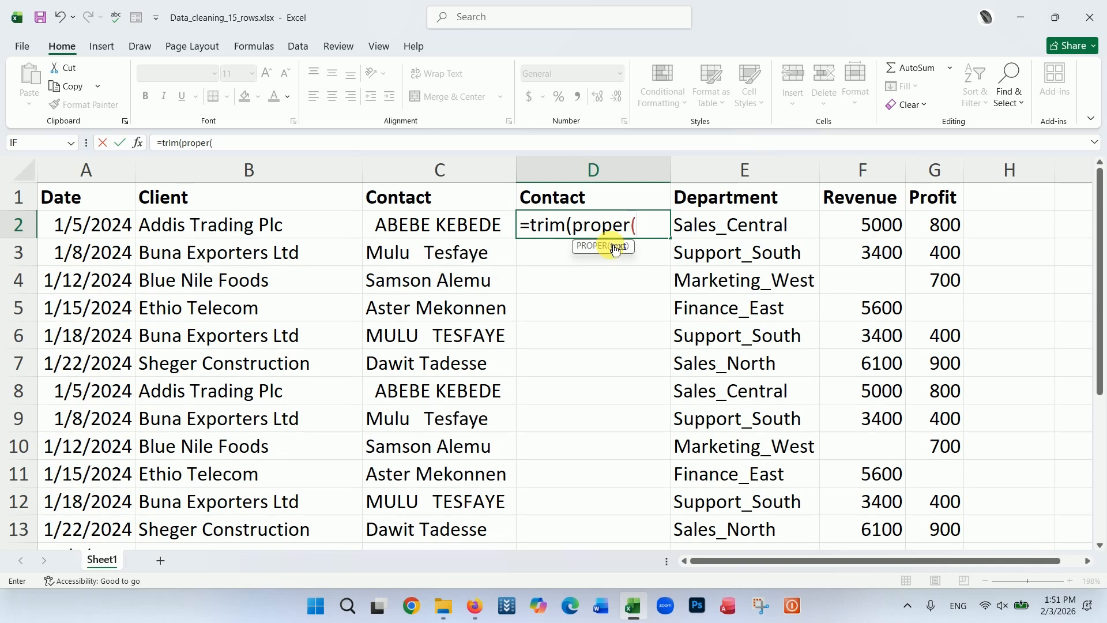
{"action": "left_click", "coordinate": [413, 225]}
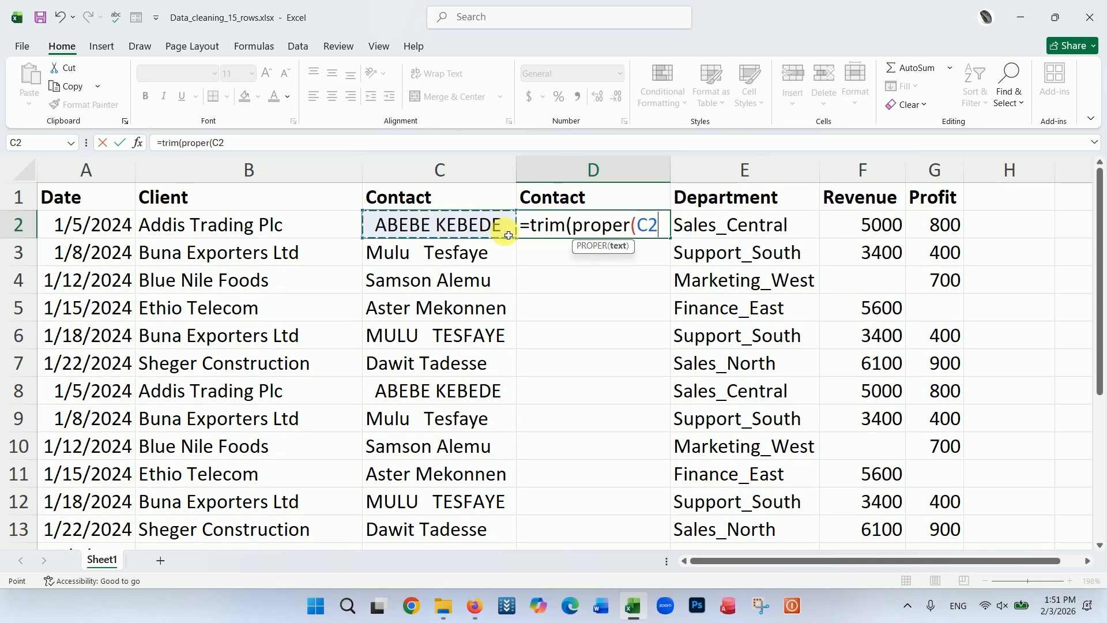
{"action": "type", "text": ")"}
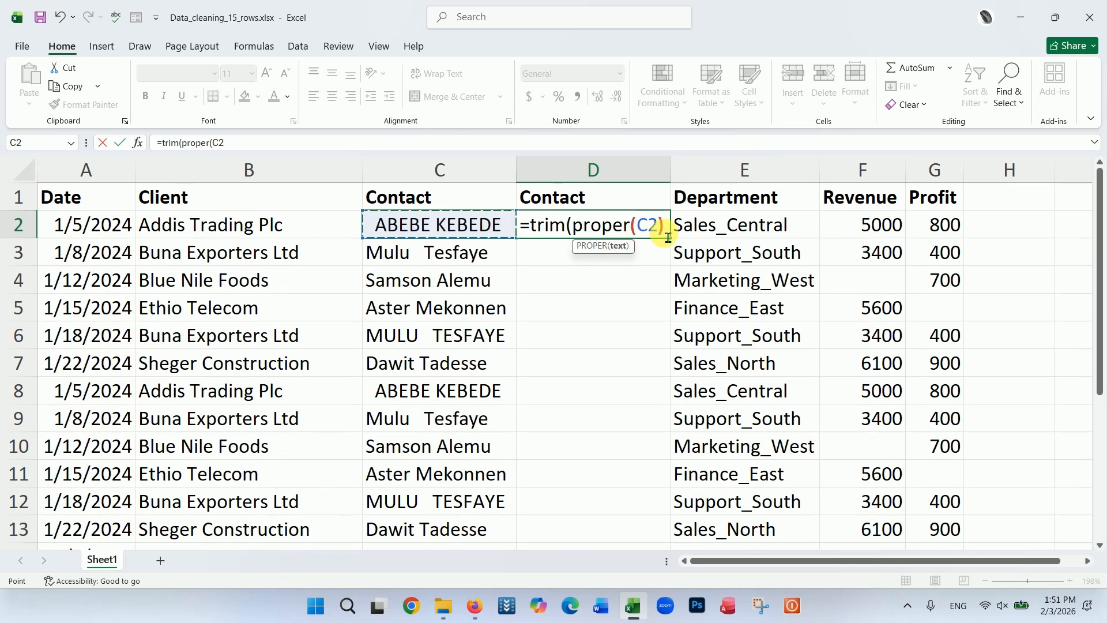
{"action": "type", "text": ")"}
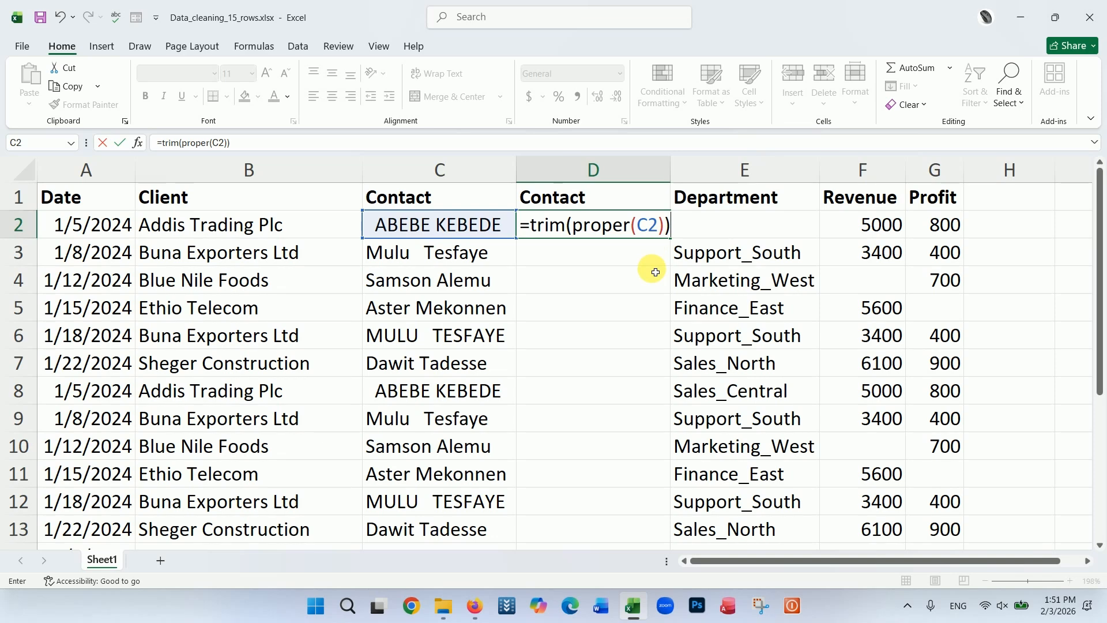
{"action": "key", "text": "Return"}
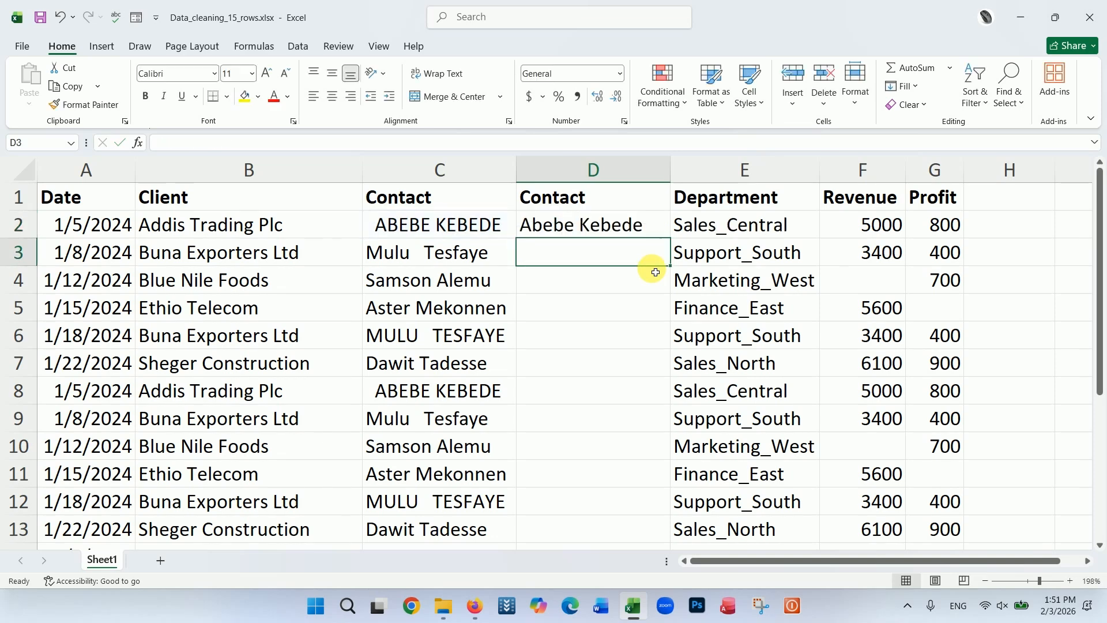
Step: Fill the TRIM and PROPER formula from D2 down the new Contact column for all data rows
{"action": "left_click", "coordinate": [545, 226]}
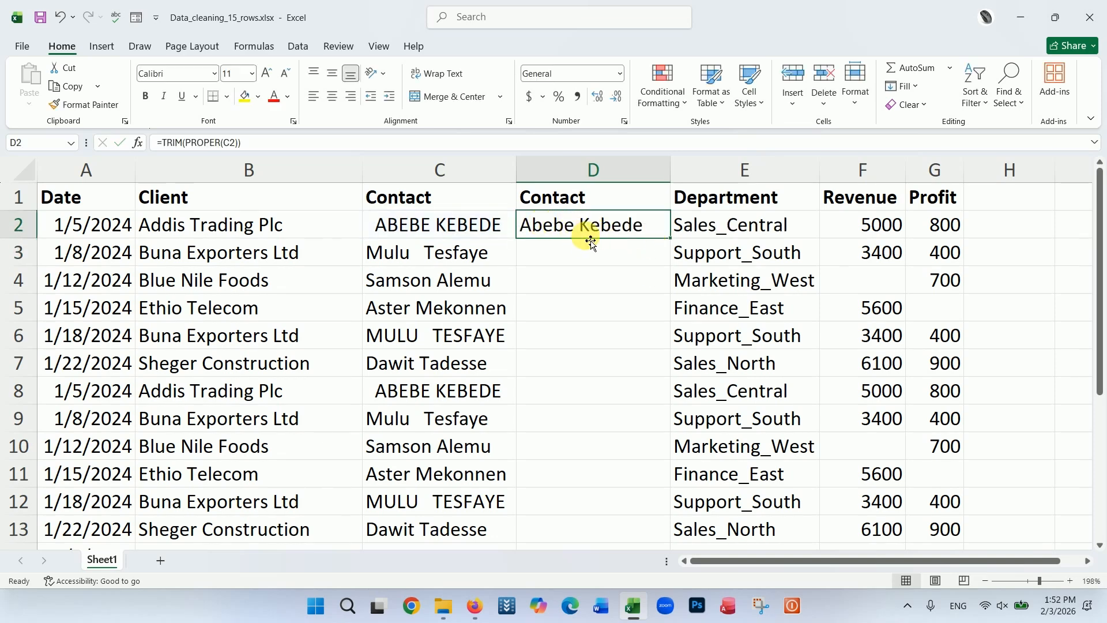
{"action": "double_click", "coordinate": [672, 242]}
{"action": "left_click", "coordinate": [630, 310]}
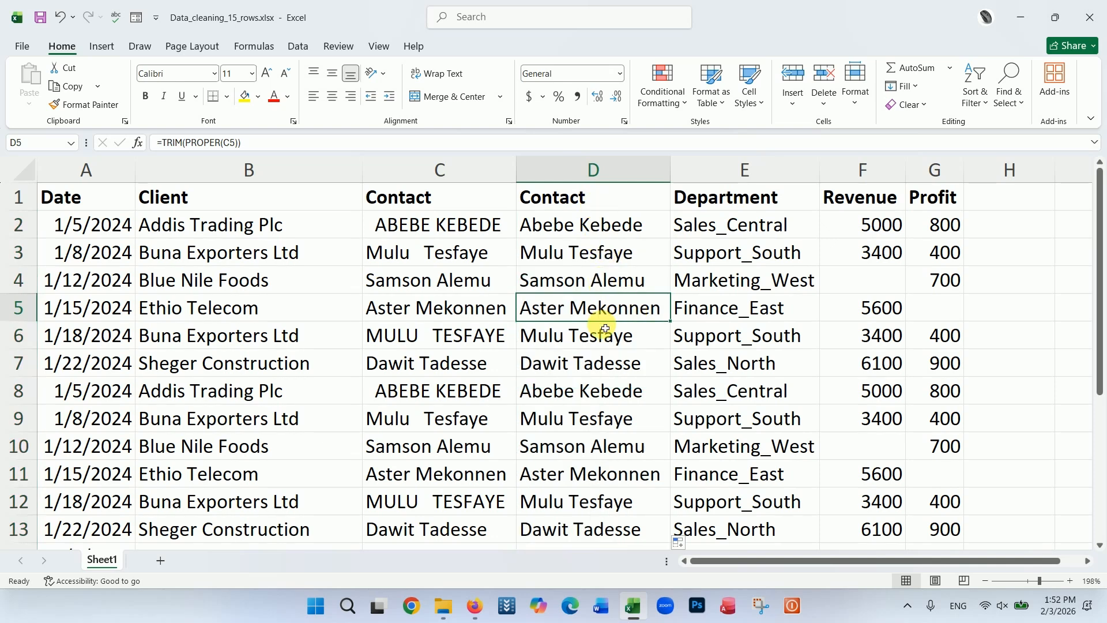
Step: Replace the formulas in the new Contact column D with their values by copying and pasting it as values
{"action": "left_click", "coordinate": [557, 169]}
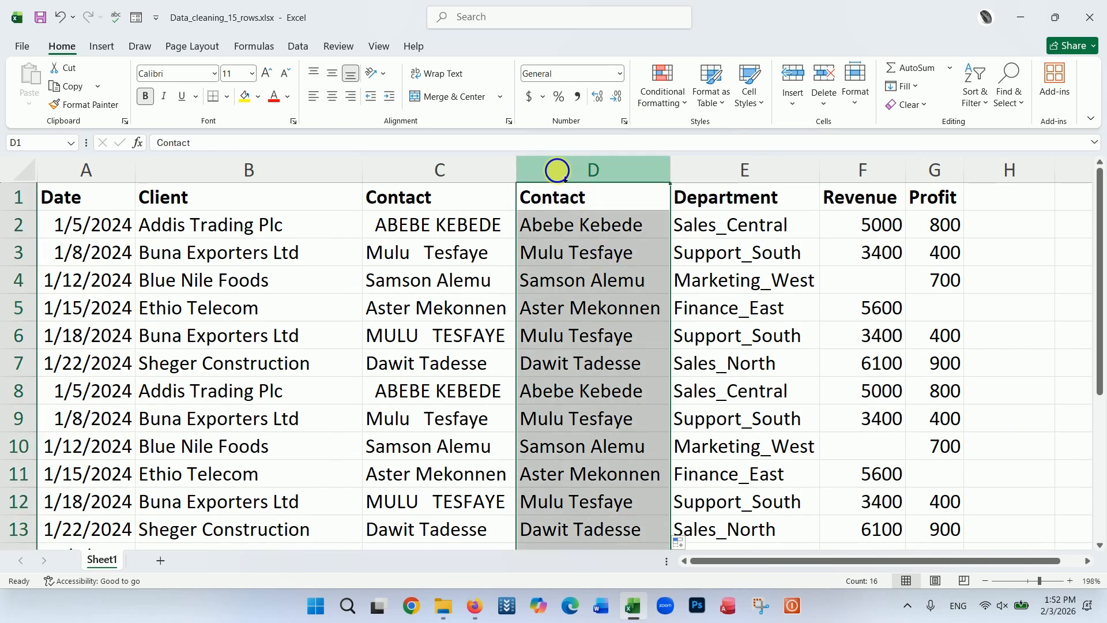
{"action": "right_click", "coordinate": [557, 169]}
{"action": "left_click", "coordinate": [600, 226]}
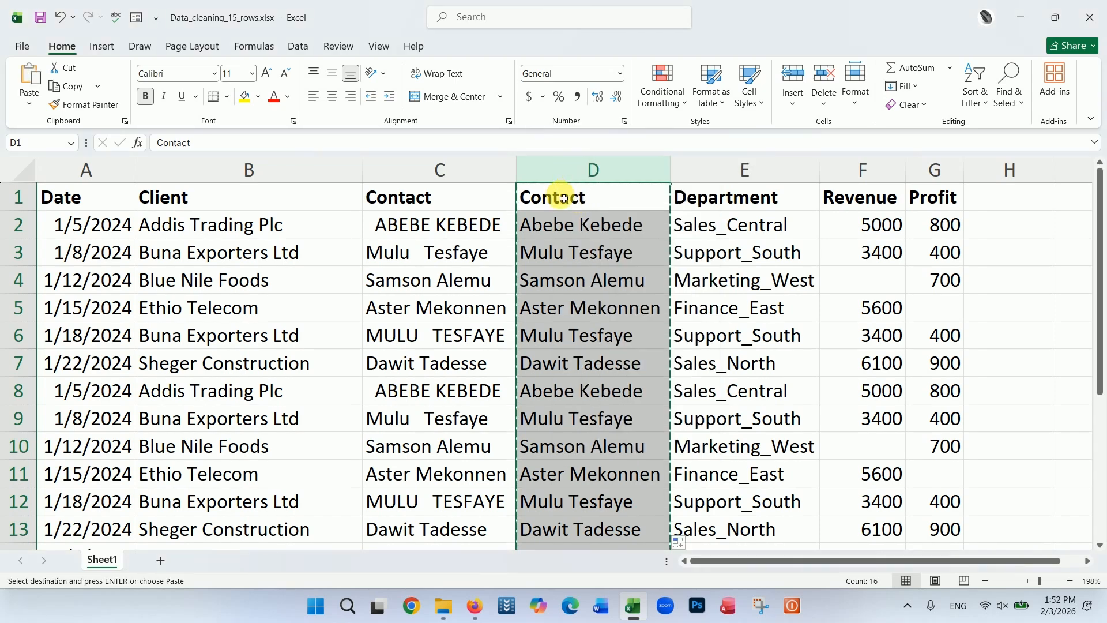
{"action": "left_click", "coordinate": [29, 105]}
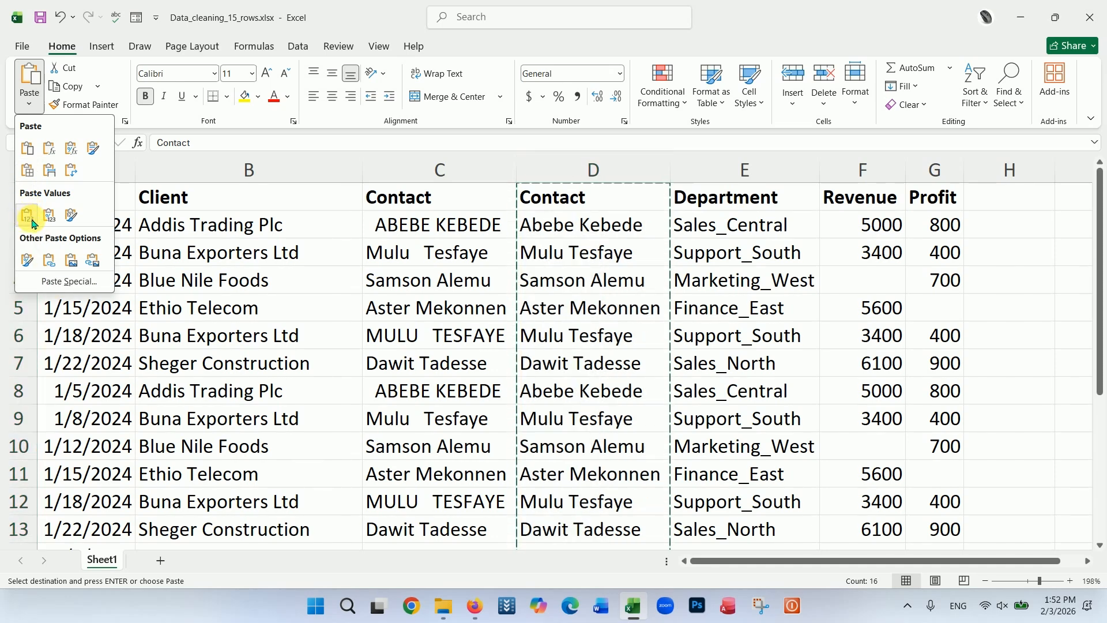
{"action": "left_click", "coordinate": [27, 217]}
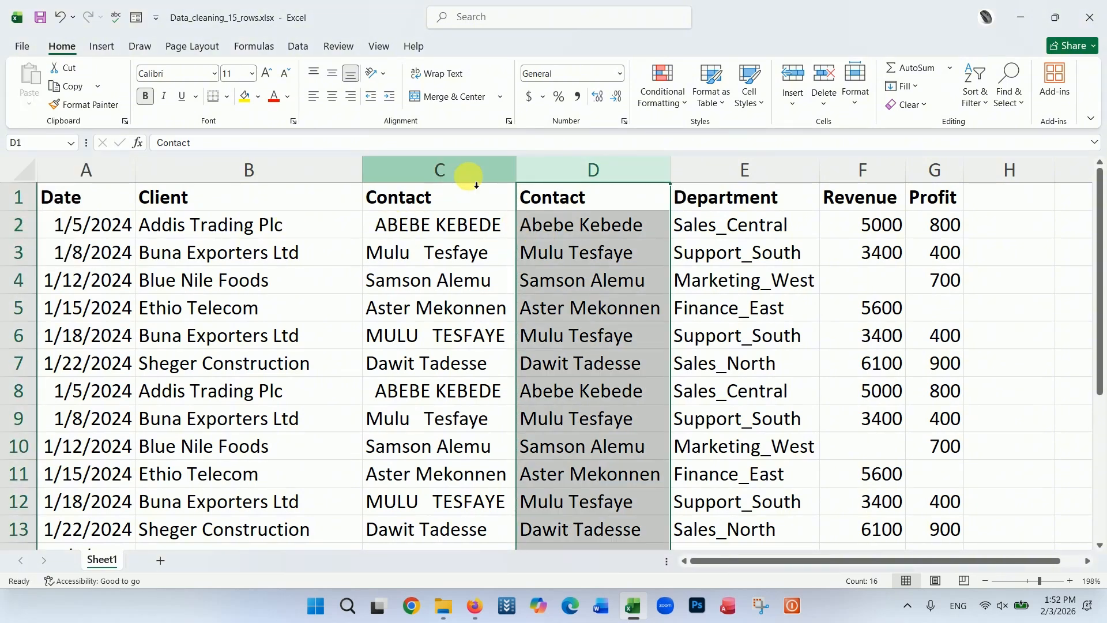
Step: Delete the original uncleaned Contact column C
{"action": "left_click", "coordinate": [465, 172]}
{"action": "right_click", "coordinate": [465, 173]}
{"action": "left_click", "coordinate": [501, 340]}
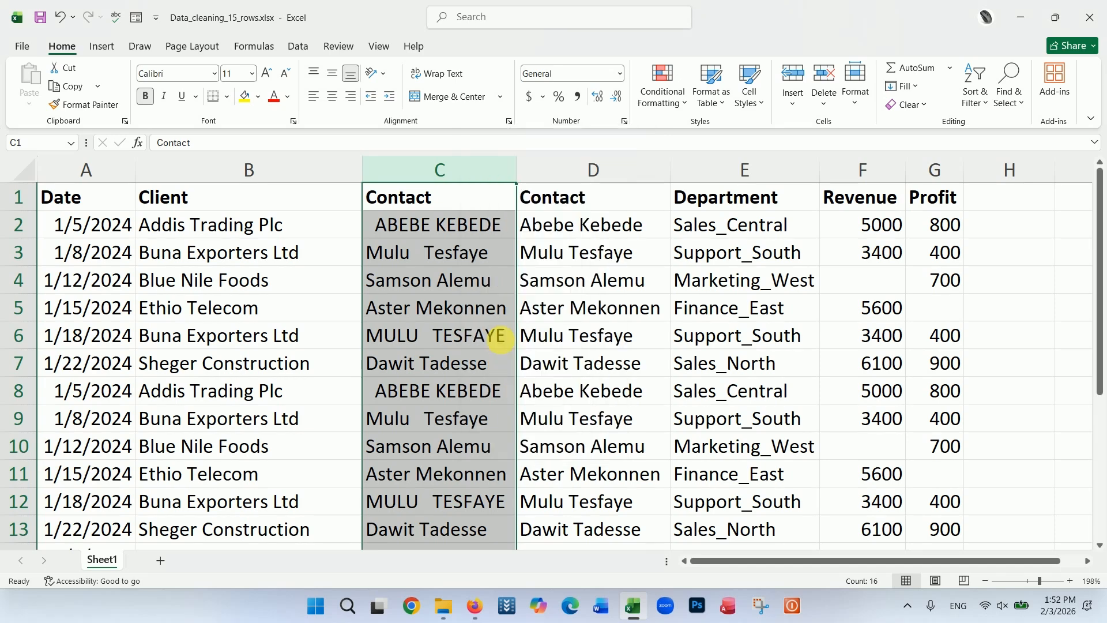
{"action": "left_click", "coordinate": [479, 333]}
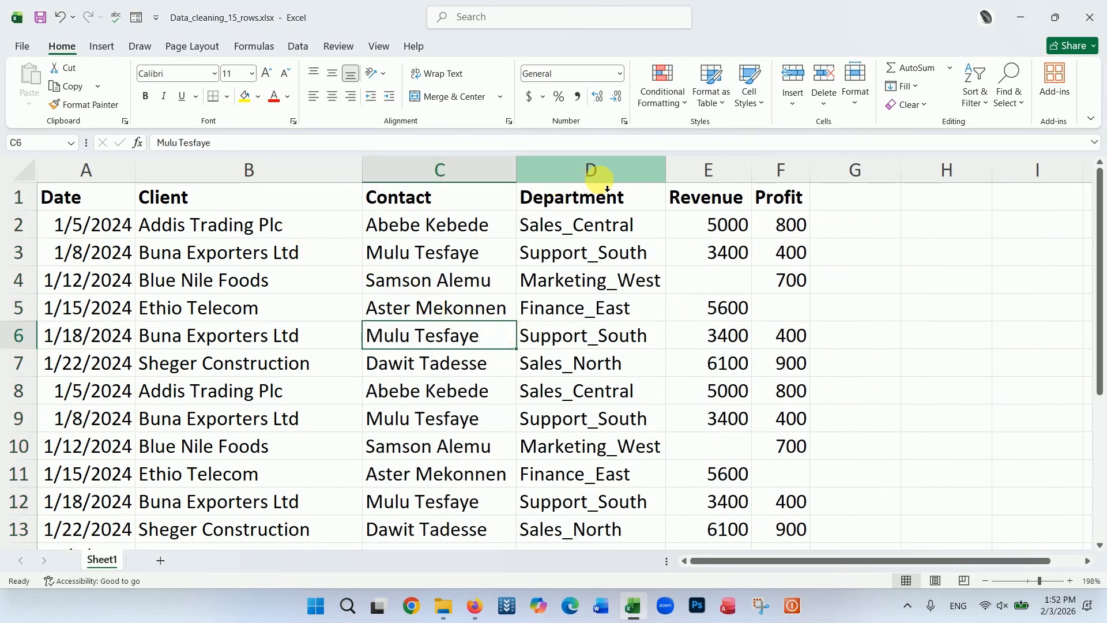
Step: Insert an empty column between the Department and Revenue columns
{"action": "left_click", "coordinate": [598, 175]}
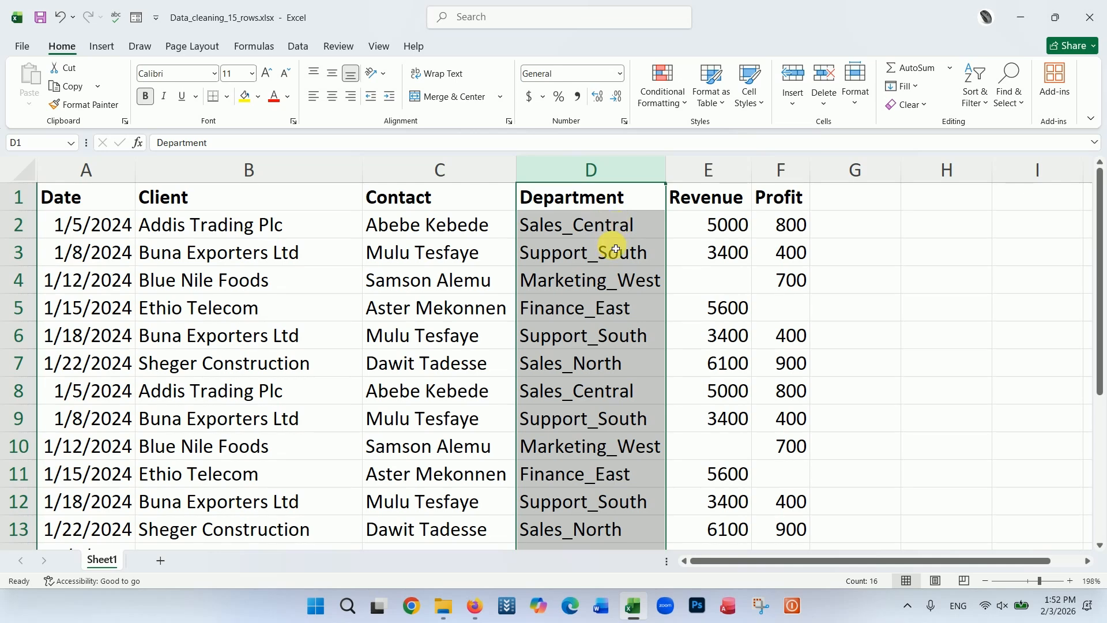
{"action": "left_click", "coordinate": [622, 230]}
{"action": "left_click", "coordinate": [627, 264]}
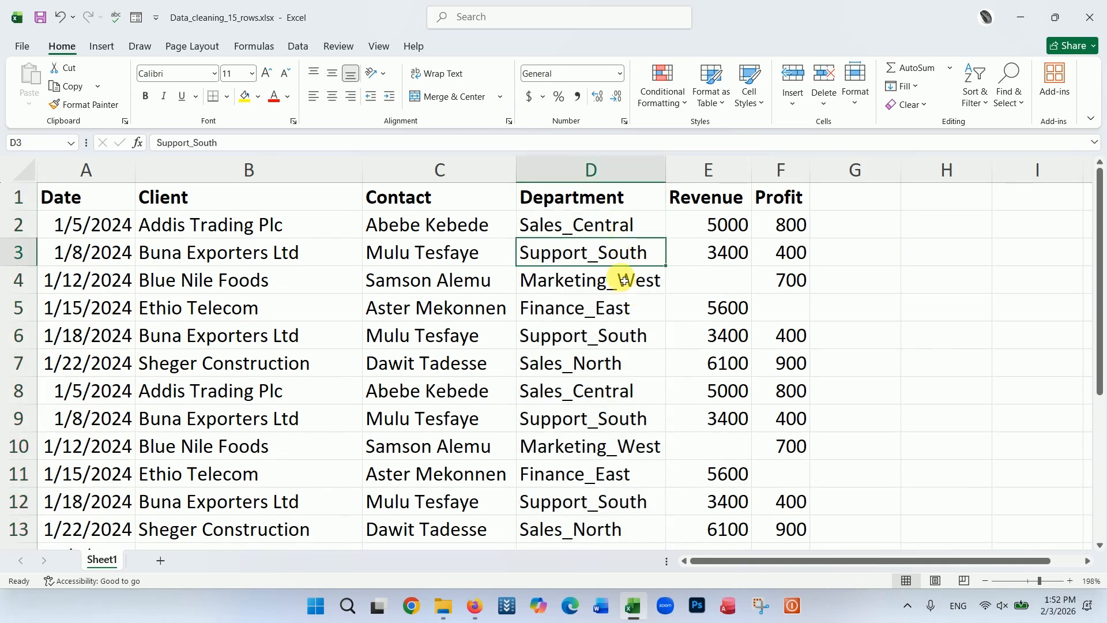
{"action": "left_click", "coordinate": [588, 232]}
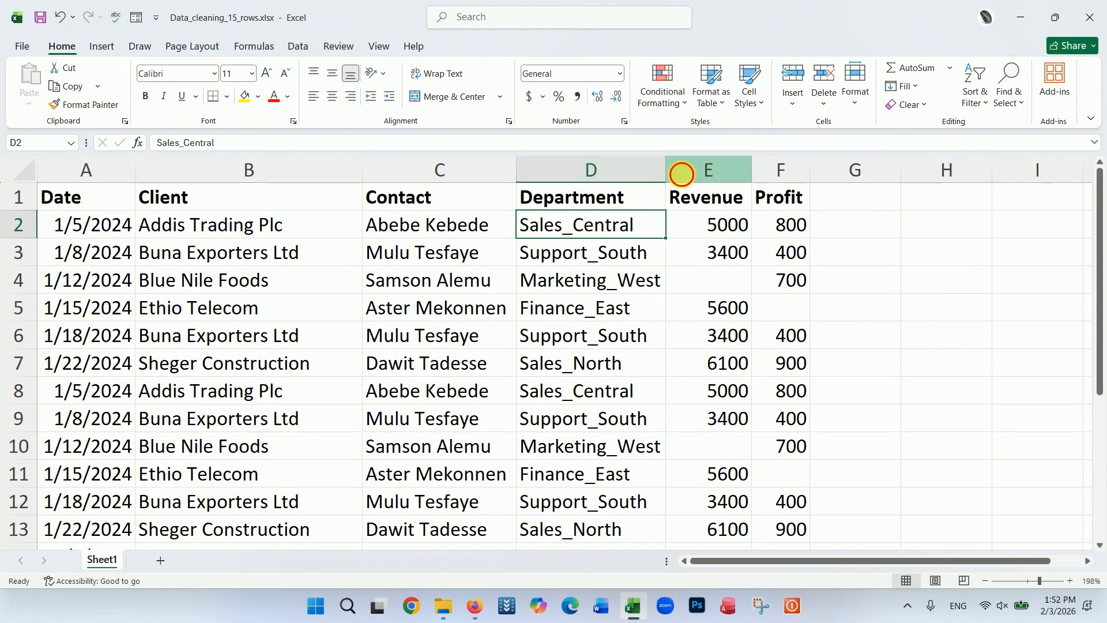
{"action": "left_click", "coordinate": [682, 173]}
{"action": "right_click", "coordinate": [685, 173]}
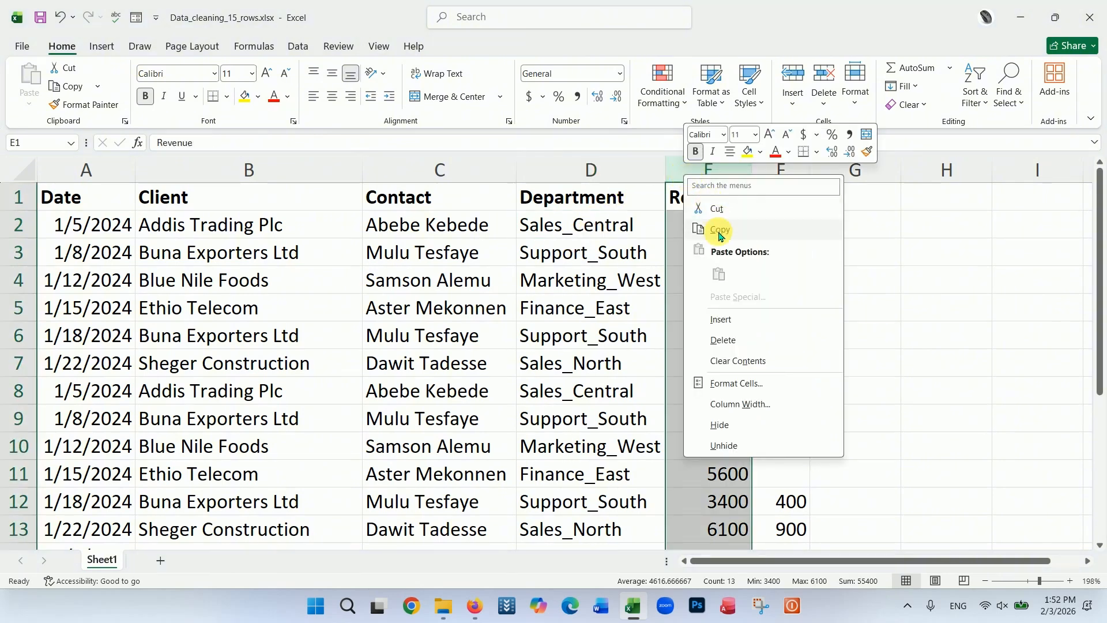
{"action": "left_click", "coordinate": [723, 323]}
{"action": "left_click", "coordinate": [700, 280]}
Step: Enter the header Region in E1 for the new column
{"action": "left_click", "coordinate": [700, 204]}
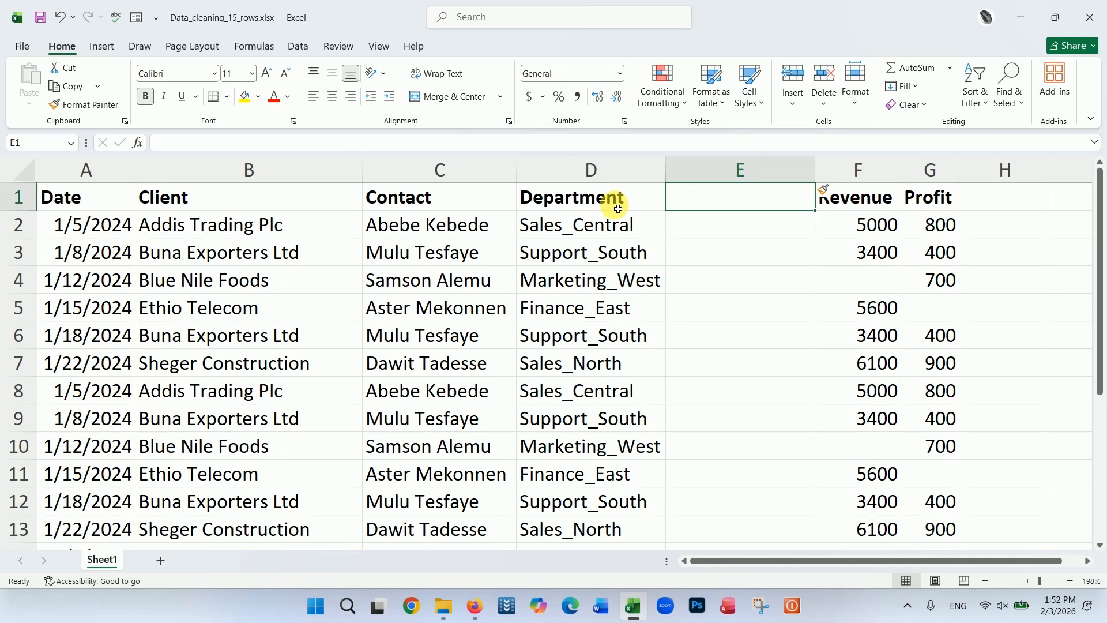
{"action": "left_click", "coordinate": [617, 209]}
{"action": "left_click", "coordinate": [708, 207]}
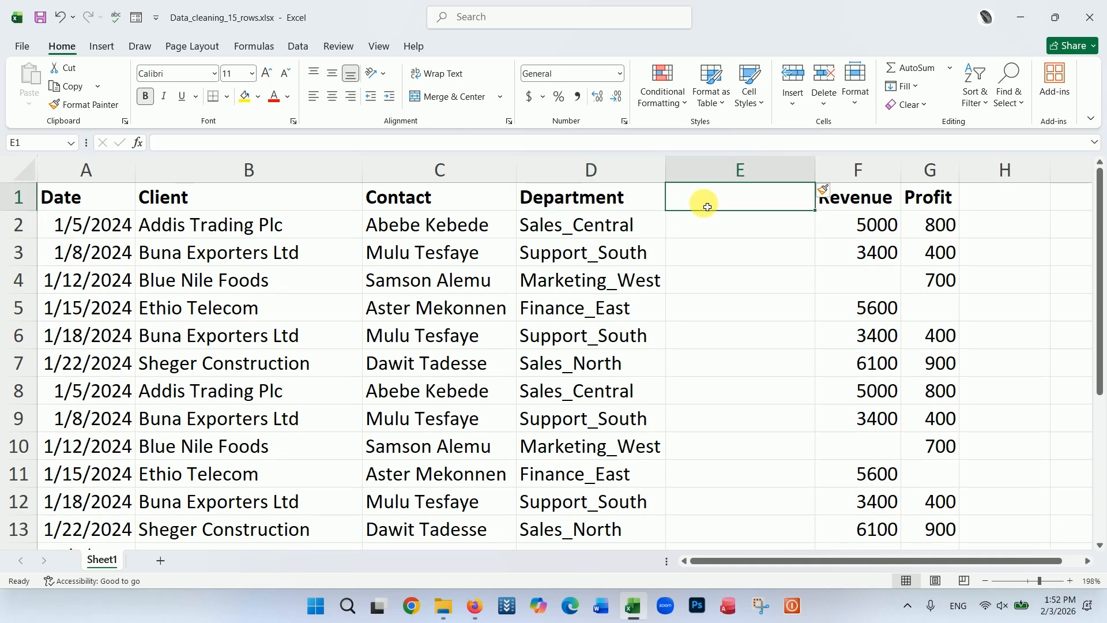
{"action": "type", "text": "Regio"}
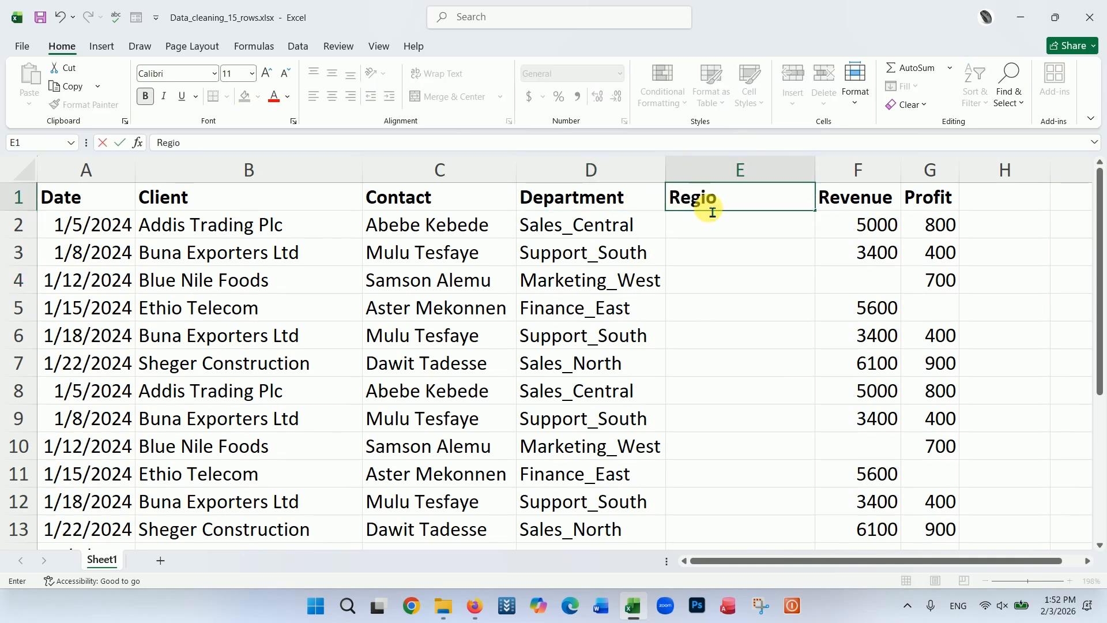
{"action": "type", "text": "n"}
{"action": "key", "text": "Return"}
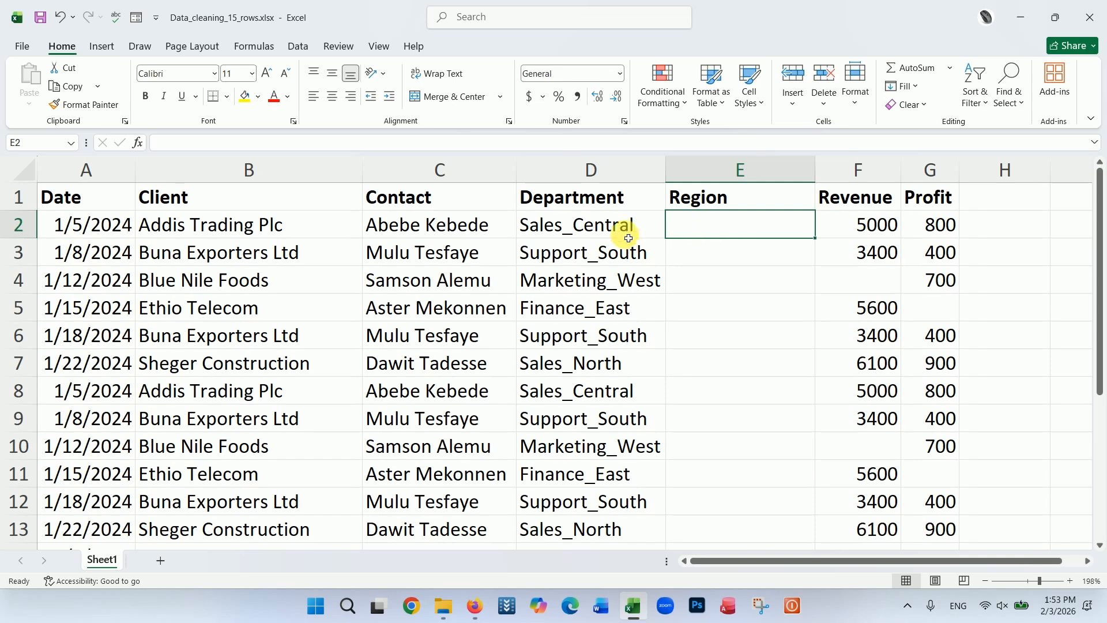
Step: Split the Department entries in D2:D16 into Department and Region with Text to Columns, delimited by an underscore
{"action": "left_click_drag", "start_coordinate": [625, 232], "coordinate": [591, 507]}
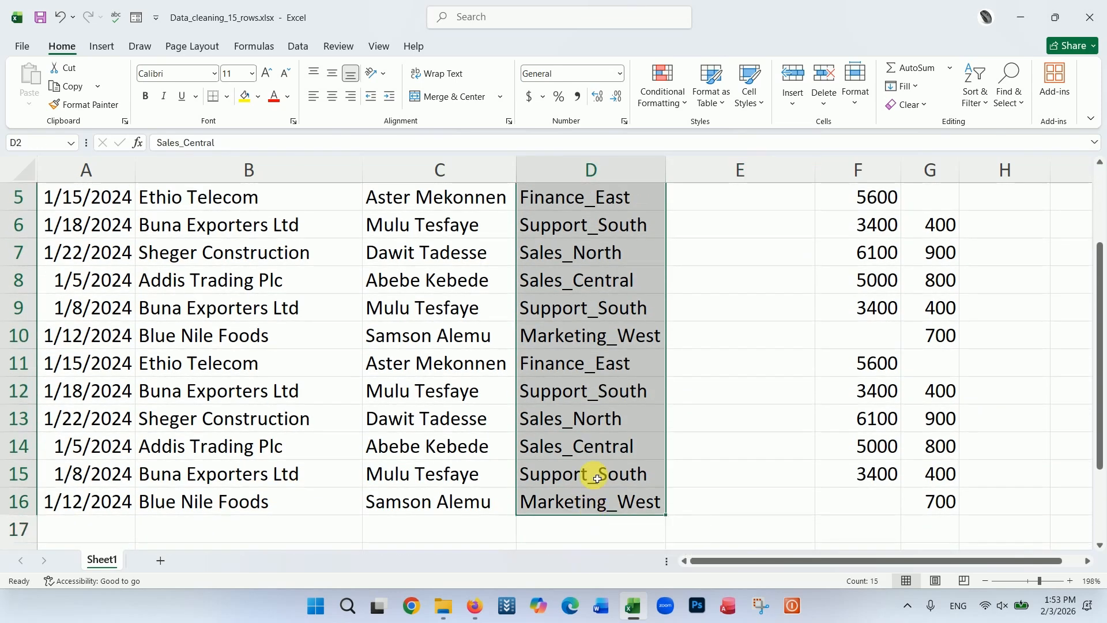
{"action": "scroll", "coordinate": [608, 342], "scroll_direction": "up", "scroll_amount": 2}
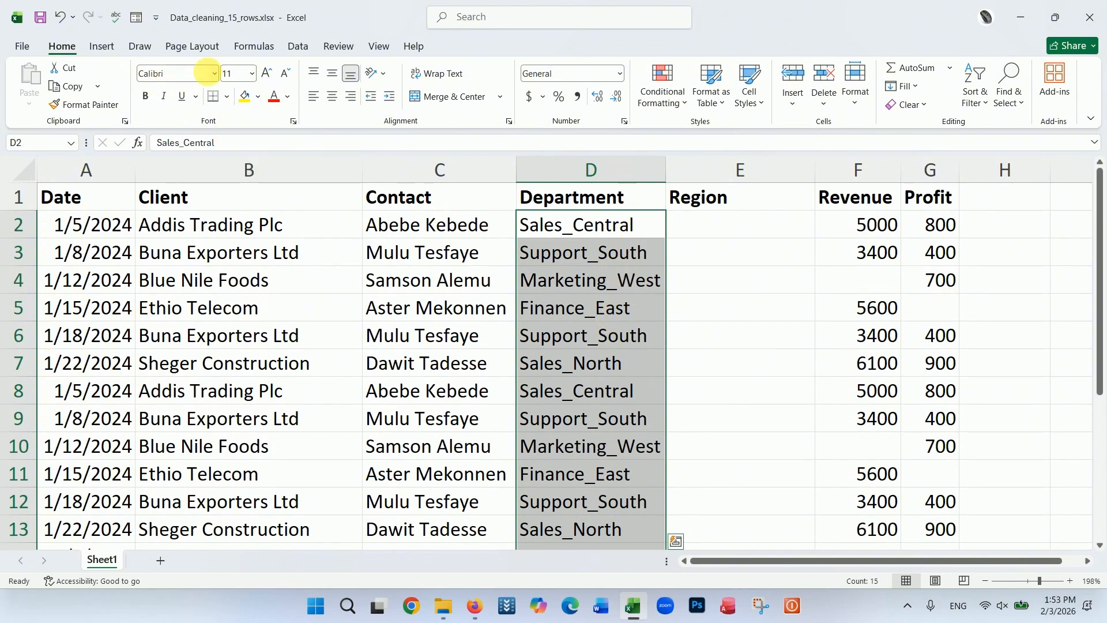
{"action": "left_click", "coordinate": [299, 48]}
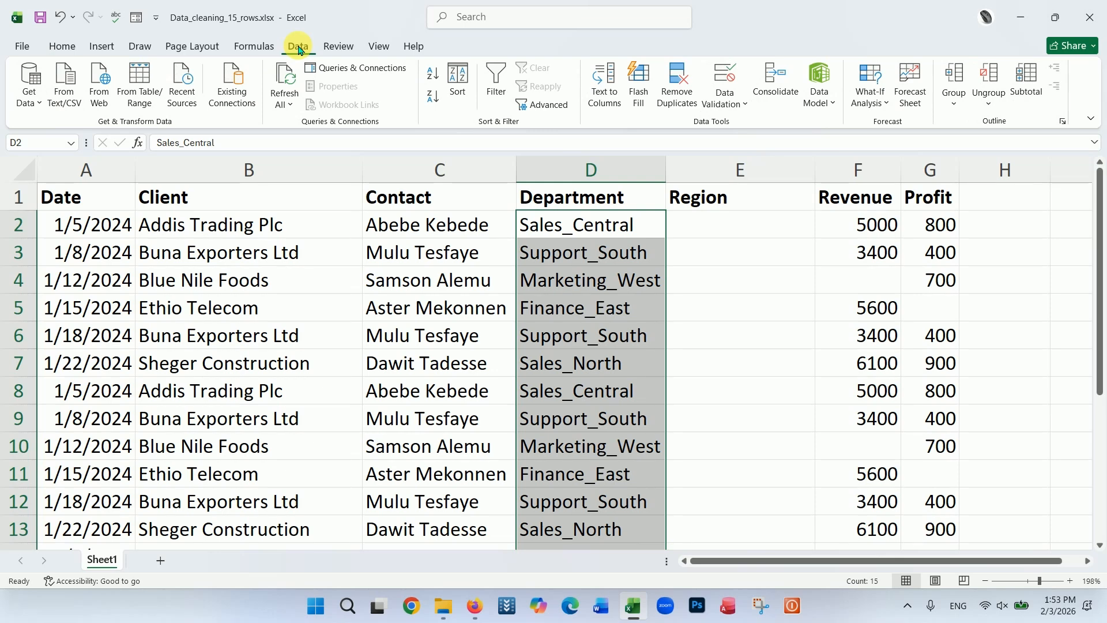
{"action": "left_click", "coordinate": [607, 101]}
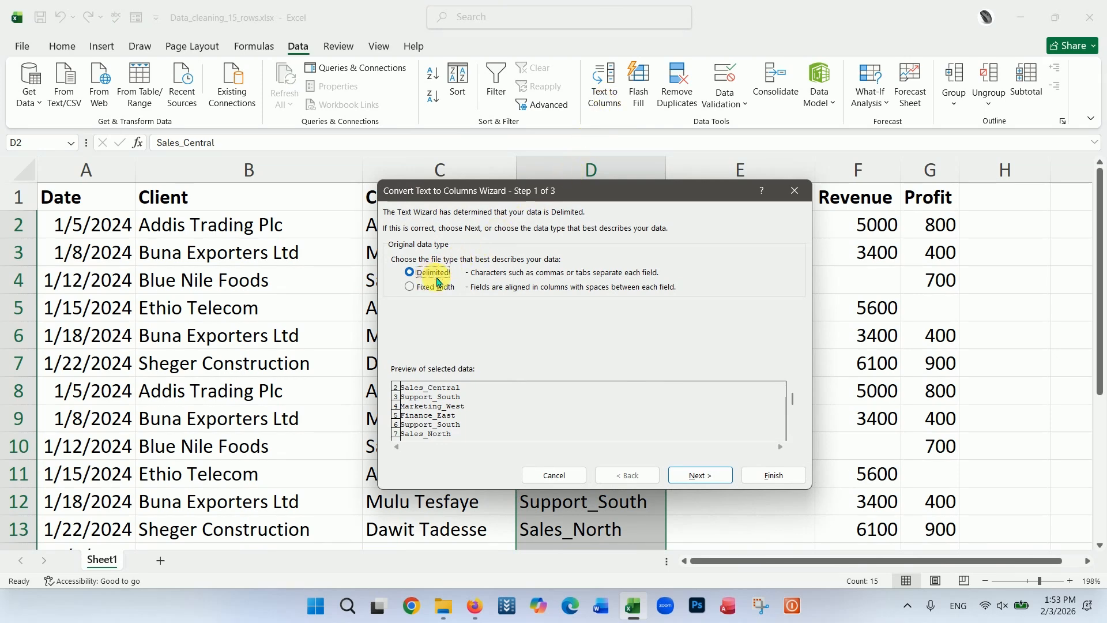
{"action": "left_click", "coordinate": [707, 478]}
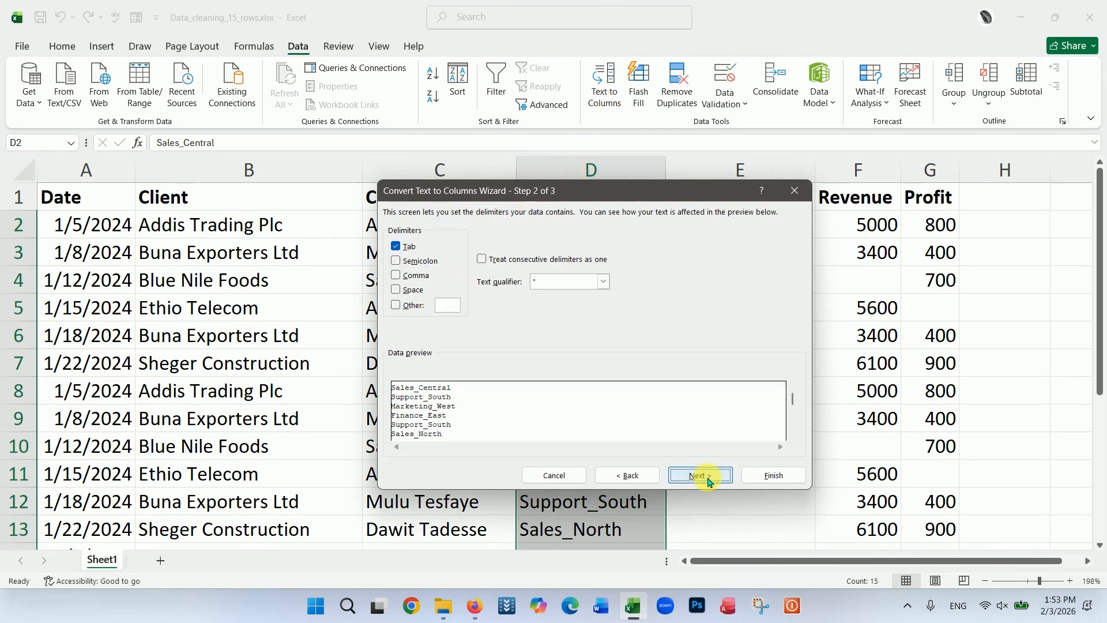
{"action": "left_click_drag", "start_coordinate": [583, 191], "coordinate": [283, 168]}
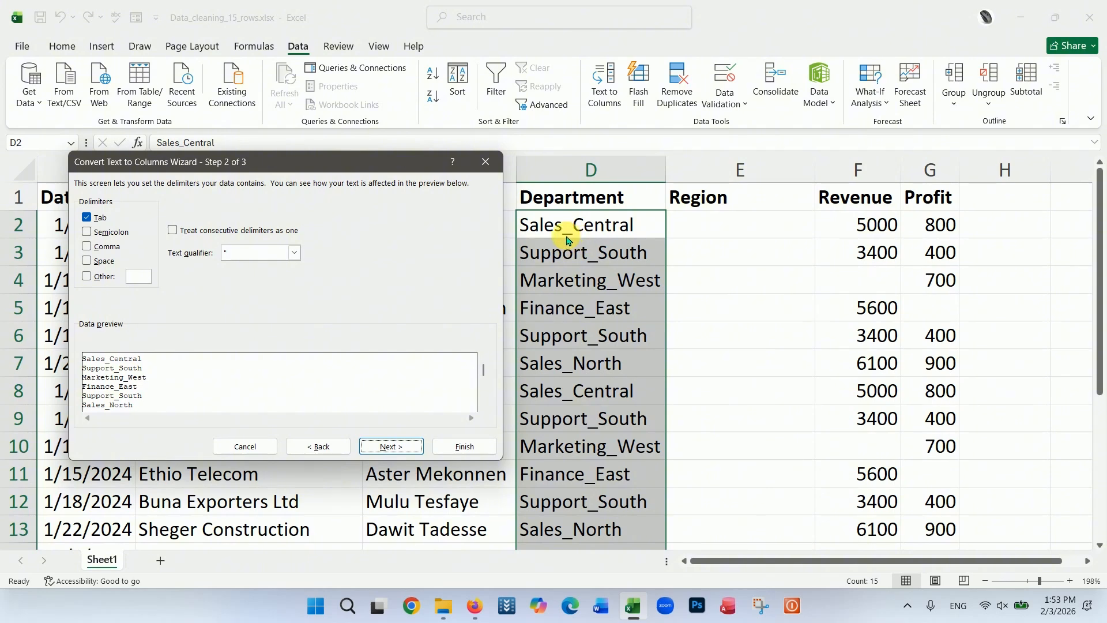
{"action": "left_click", "coordinate": [87, 276]}
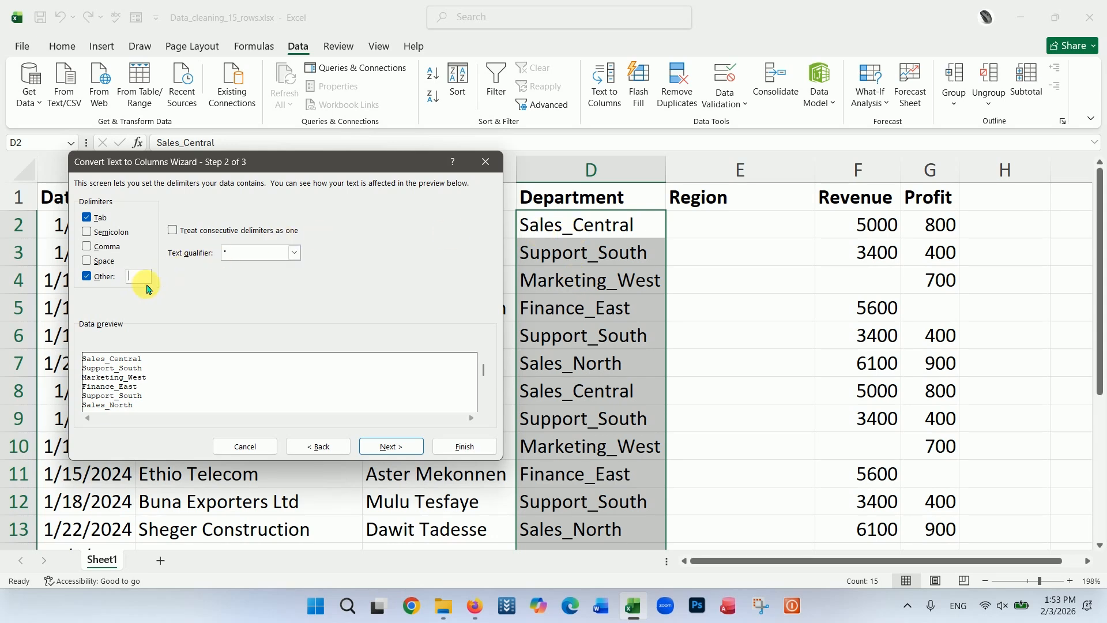
{"action": "type", "text": "_"}
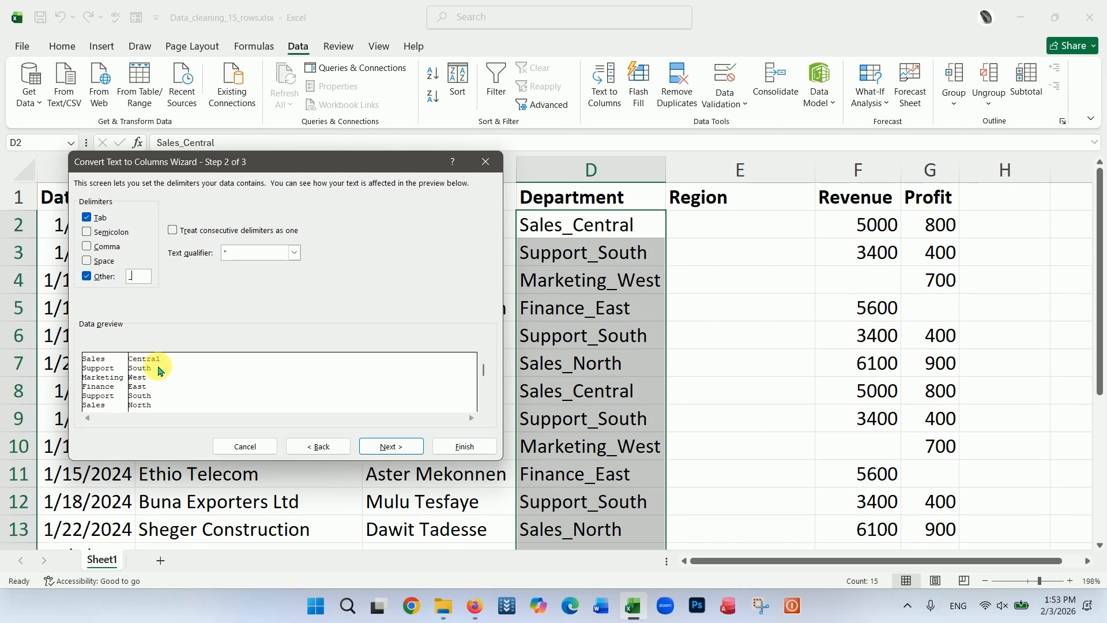
{"action": "left_click", "coordinate": [464, 447]}
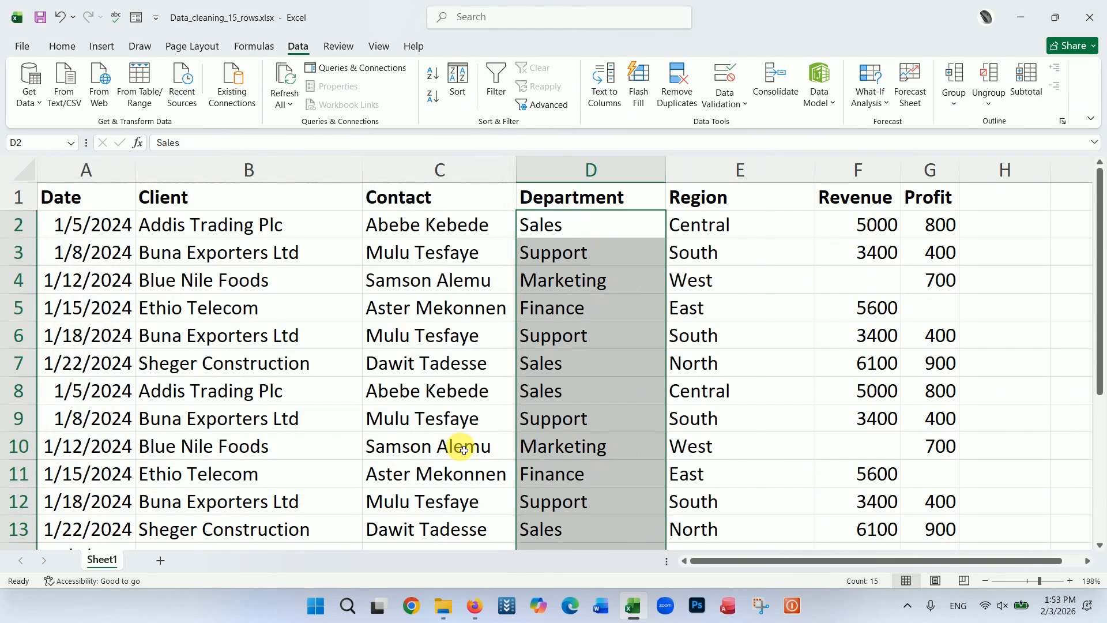
Step: Check the split Department and Region values and look through the Revenue and Profit columns for empty cells
{"action": "left_click", "coordinate": [715, 233]}
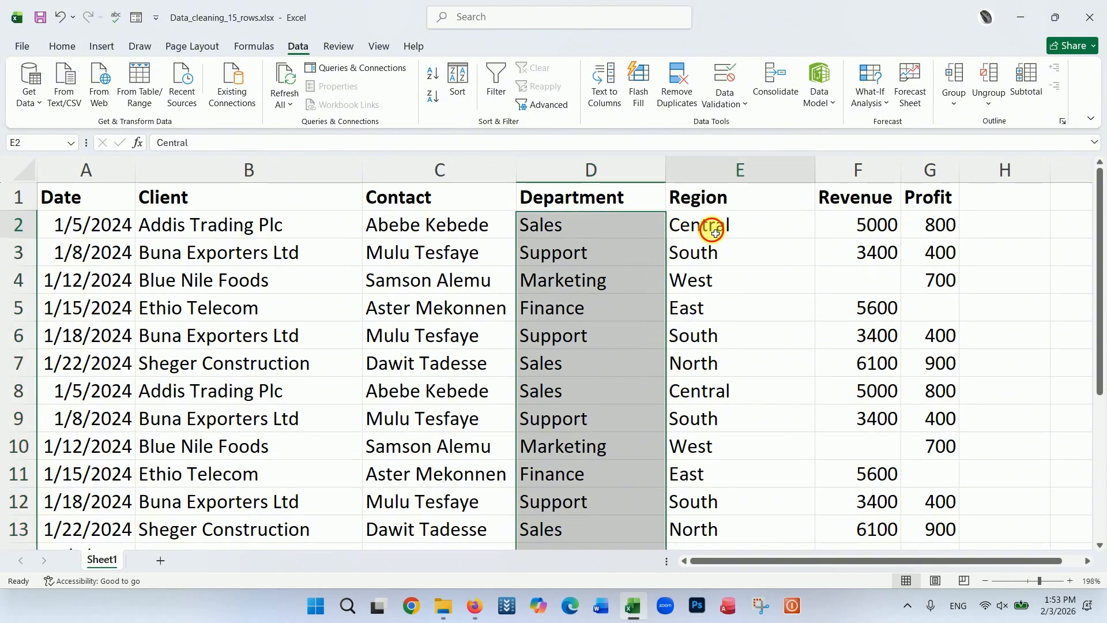
{"action": "left_click", "coordinate": [617, 225]}
{"action": "left_click", "coordinate": [733, 242]}
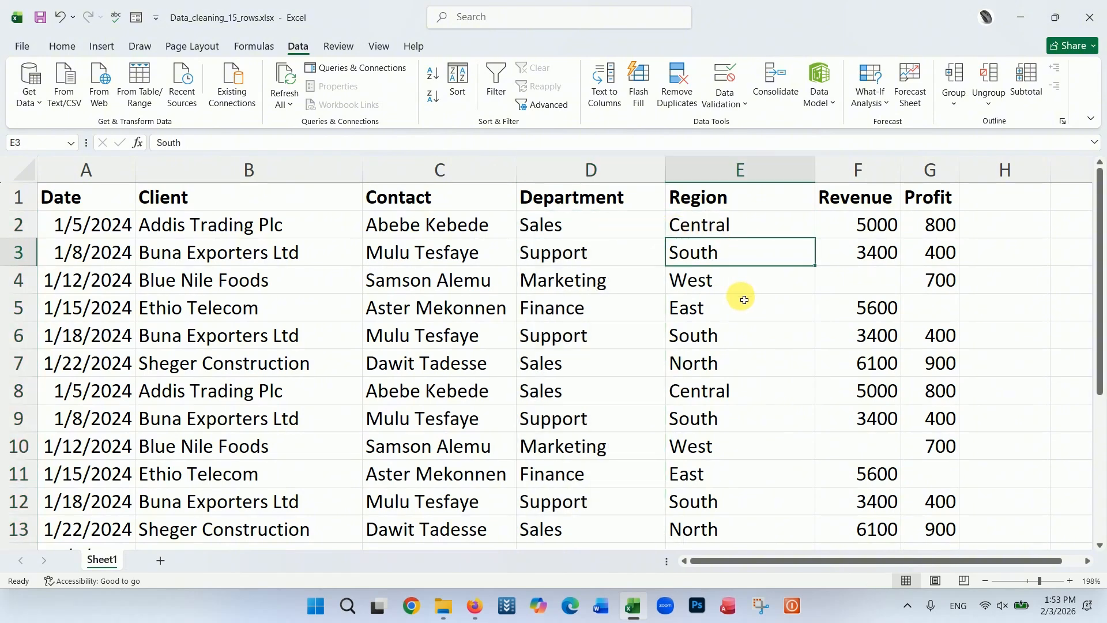
{"action": "scroll", "coordinate": [743, 300], "scroll_direction": "down", "scroll_amount": 1}
{"action": "scroll", "coordinate": [734, 317], "scroll_direction": "up", "scroll_amount": 1}
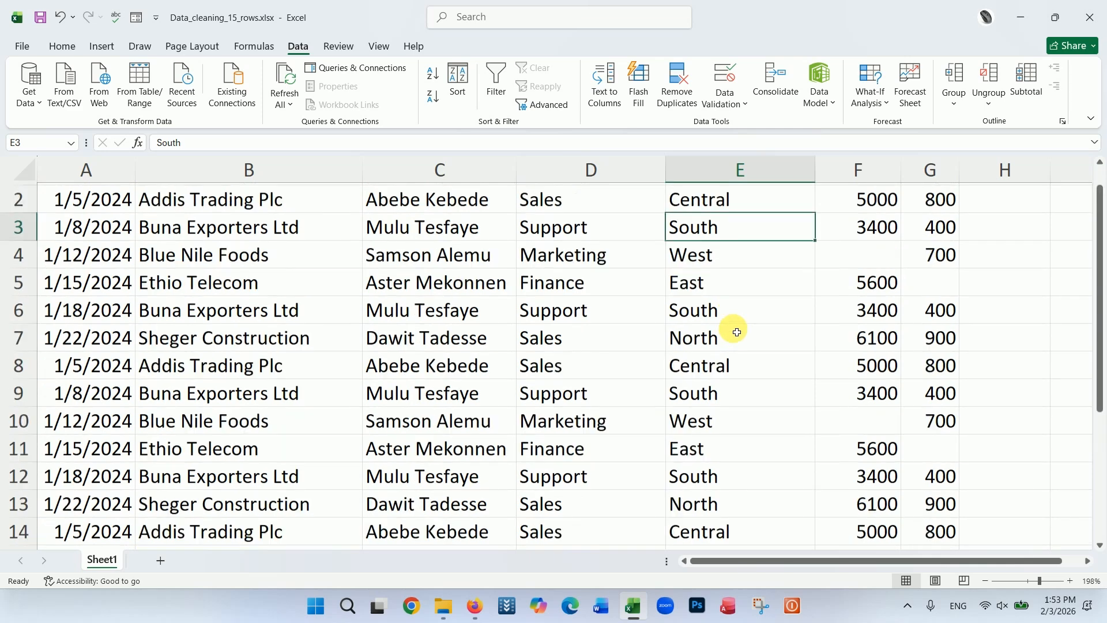
{"action": "scroll", "coordinate": [771, 516], "scroll_direction": "right", "scroll_amount": 1}
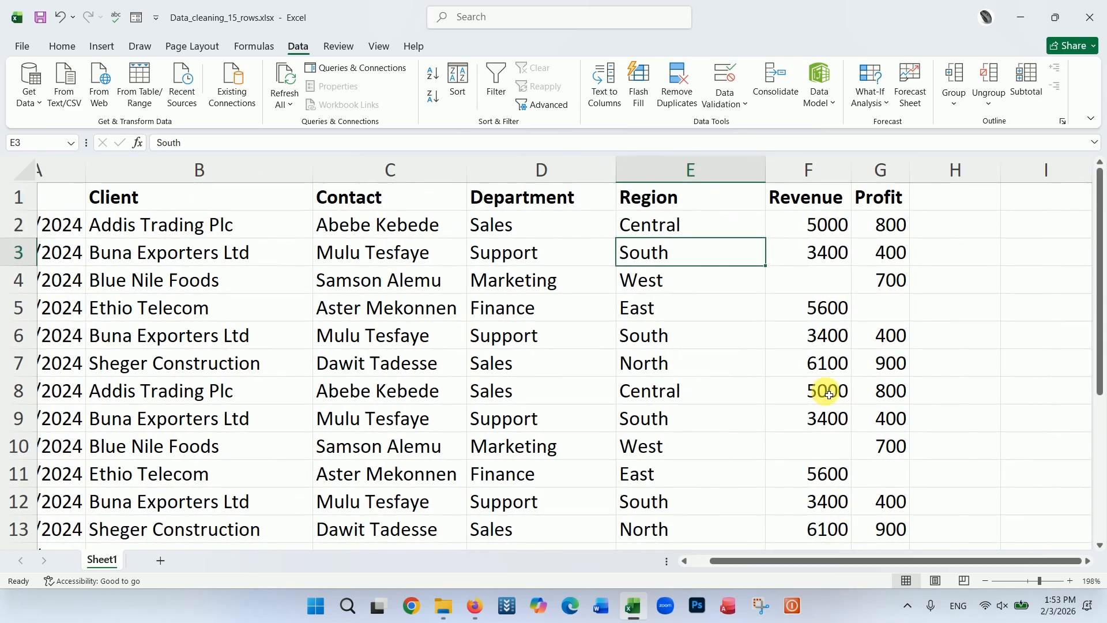
{"action": "left_click", "coordinate": [813, 286]}
{"action": "left_click", "coordinate": [882, 308]}
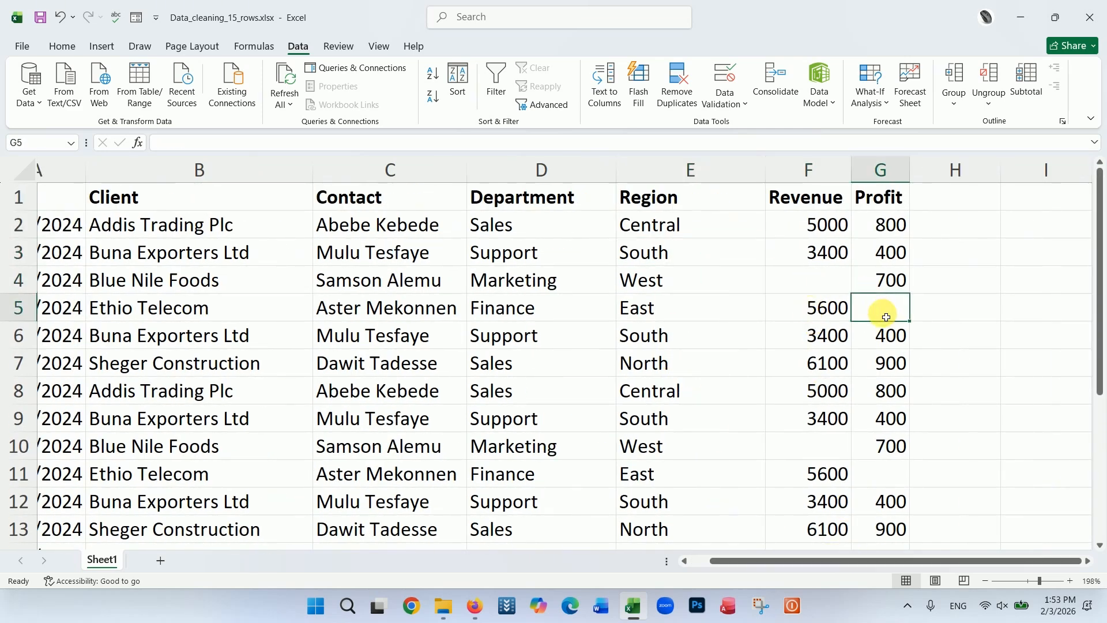
{"action": "left_click", "coordinate": [823, 450]}
{"action": "left_click", "coordinate": [873, 470]}
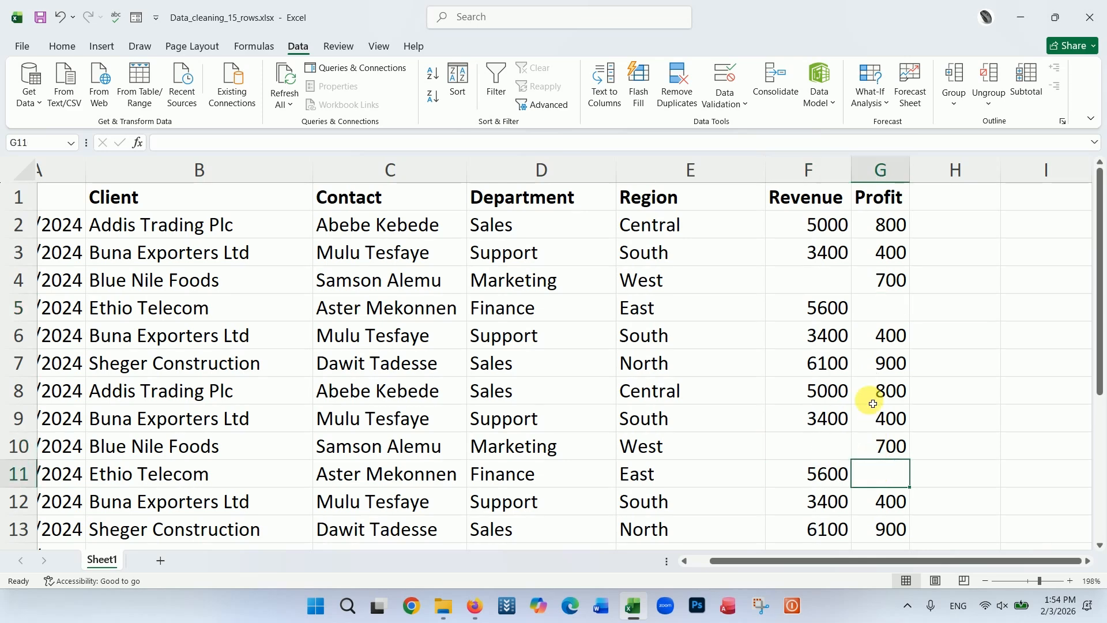
{"action": "scroll", "coordinate": [862, 361], "scroll_direction": "down", "scroll_amount": 2}
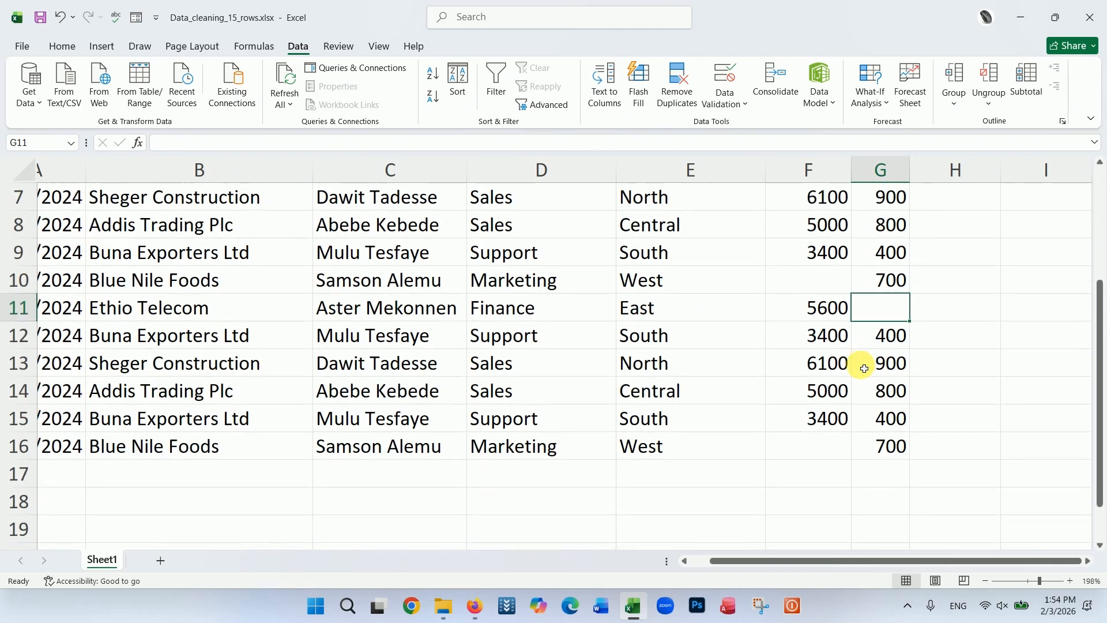
{"action": "scroll", "coordinate": [862, 366], "scroll_direction": "up", "scroll_amount": 2}
Step: Select all blank cells in the data table with Go To Special and fill them with green
{"action": "left_click", "coordinate": [752, 289]}
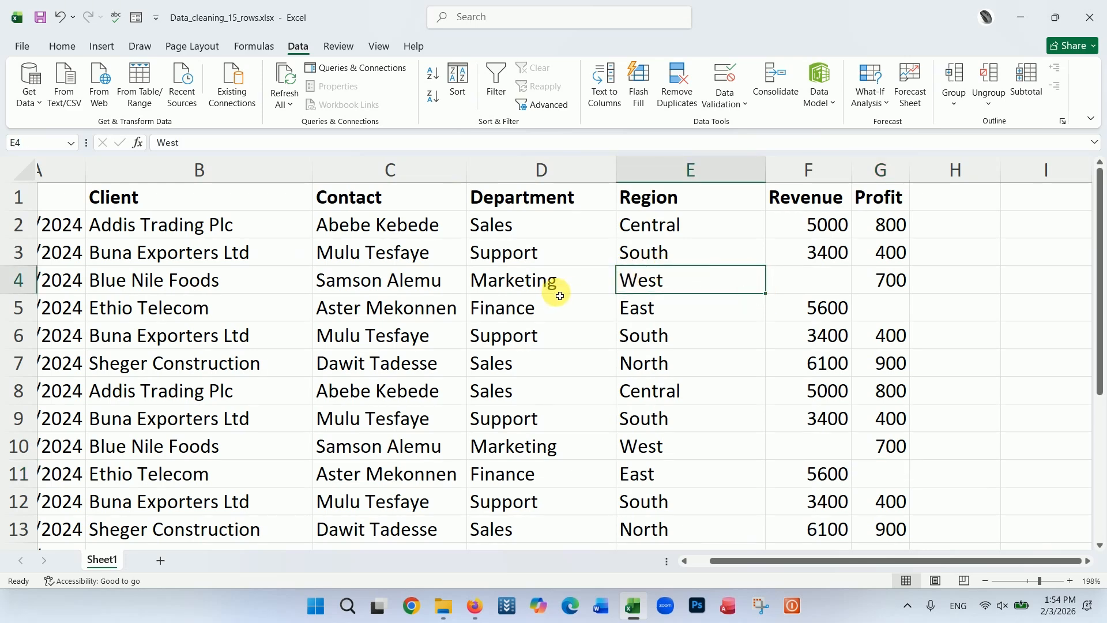
{"action": "key", "text": "ctrl+a"}
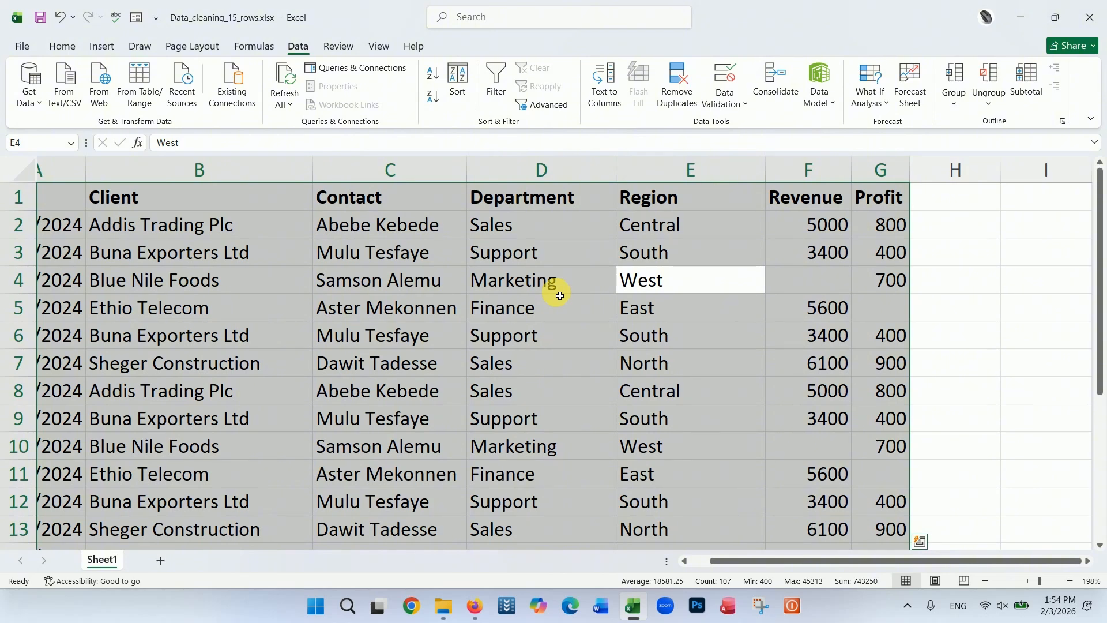
{"action": "left_click", "coordinate": [62, 47]}
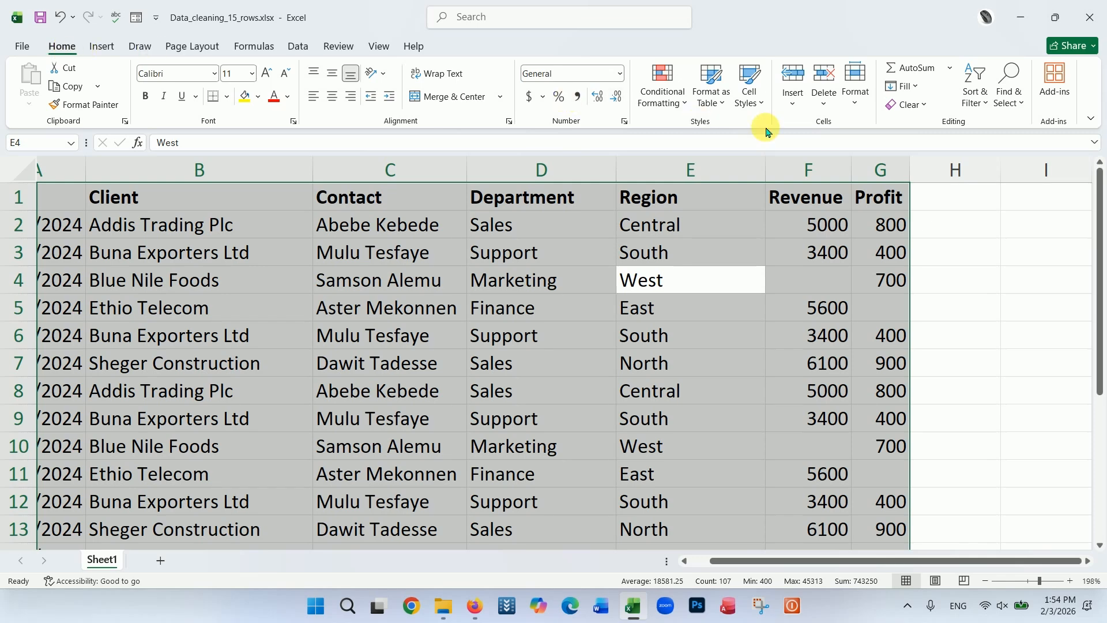
{"action": "left_click", "coordinate": [1022, 109]}
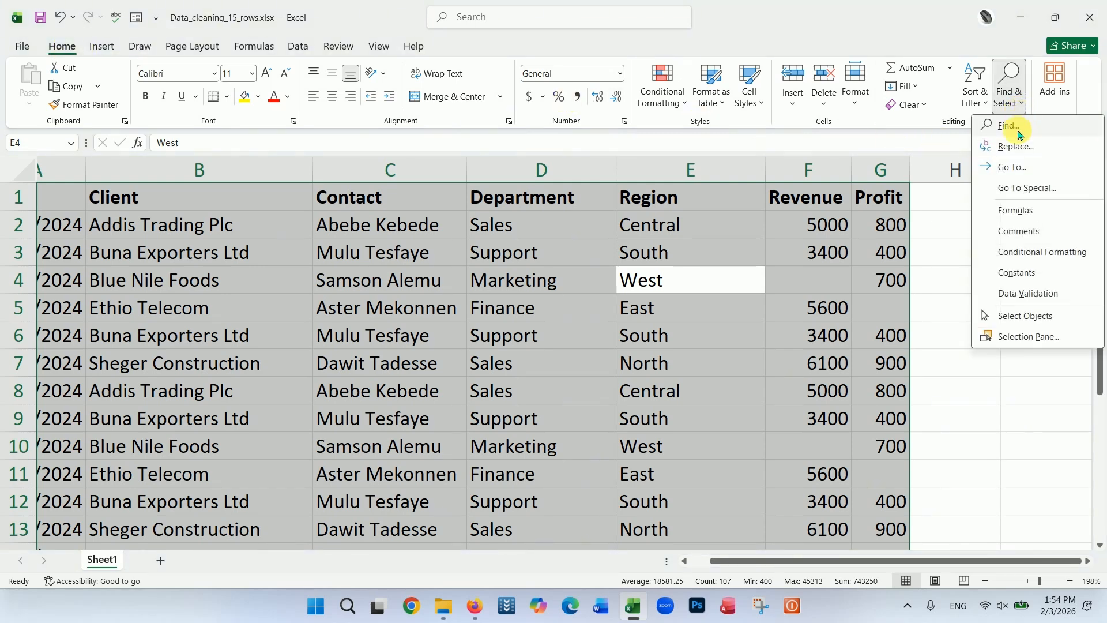
{"action": "left_click", "coordinate": [1030, 189]}
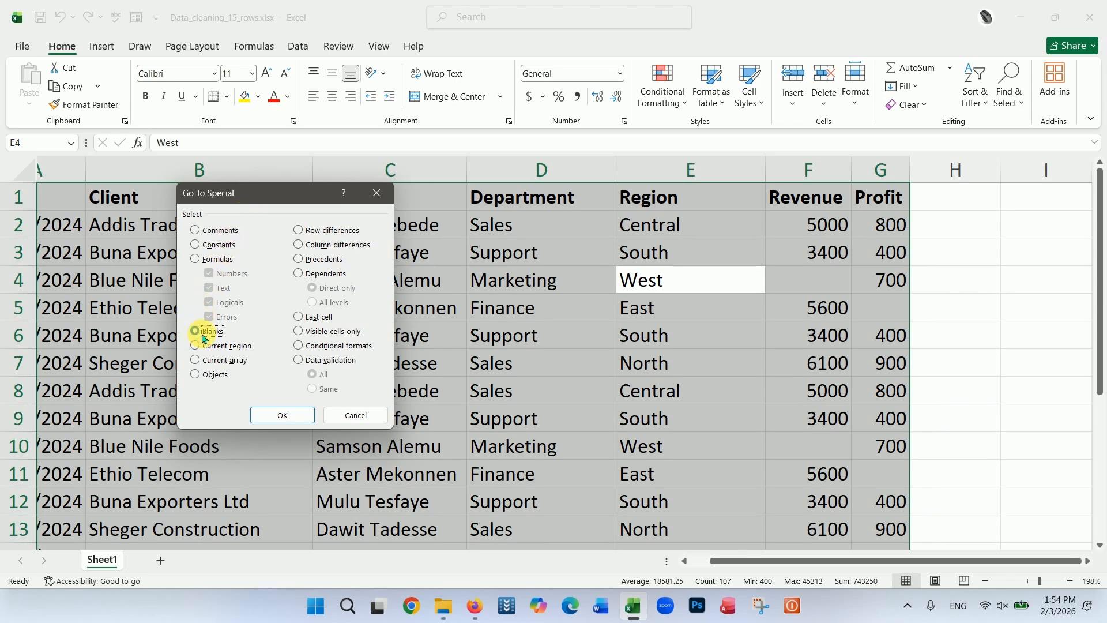
{"action": "left_click", "coordinate": [203, 335]}
{"action": "left_click", "coordinate": [279, 414]}
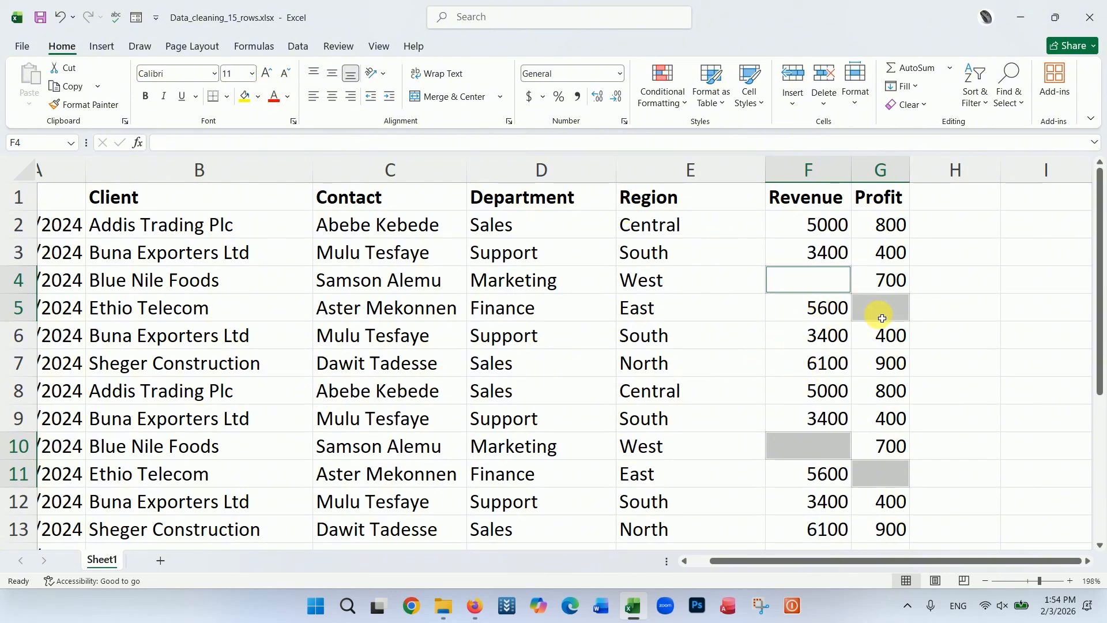
{"action": "left_click", "coordinate": [260, 99]}
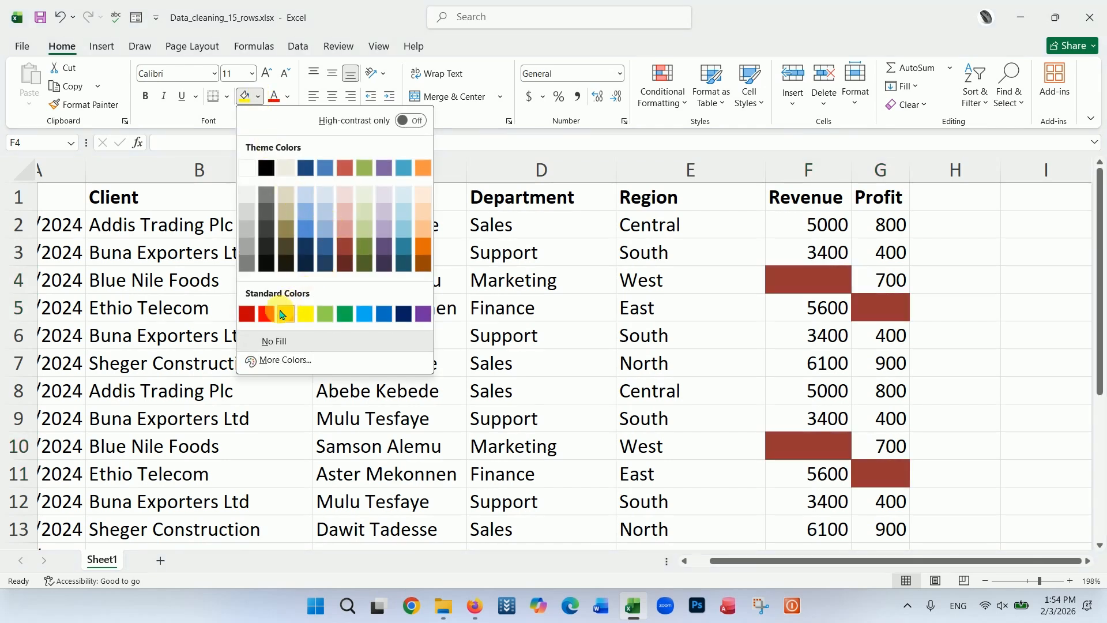
{"action": "left_click", "coordinate": [347, 313]}
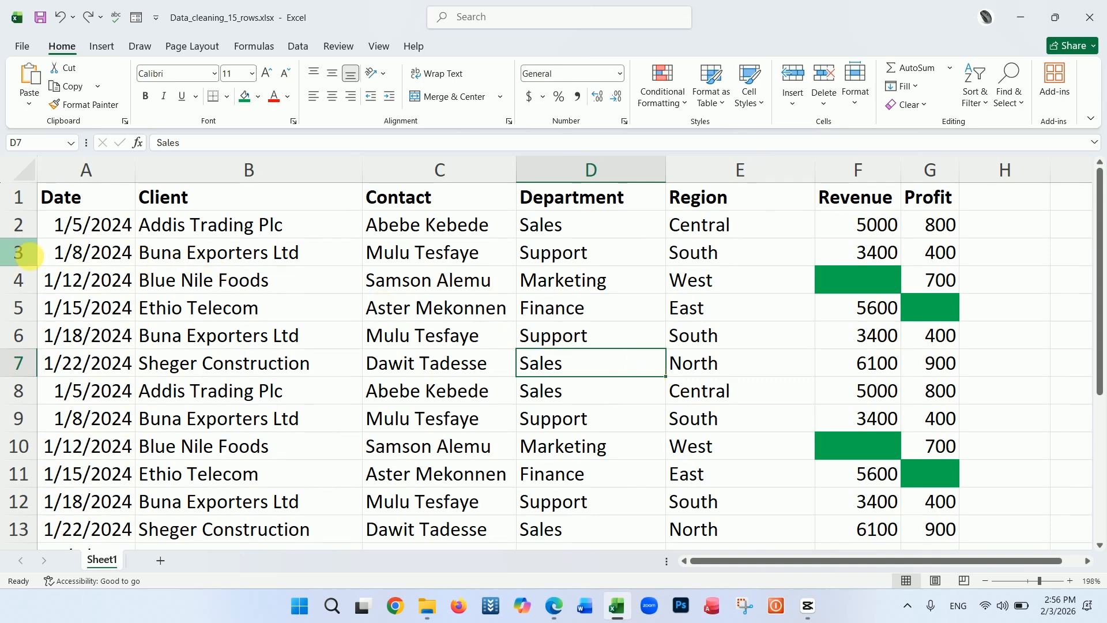
{"action": "left_click", "coordinate": [25, 254]}
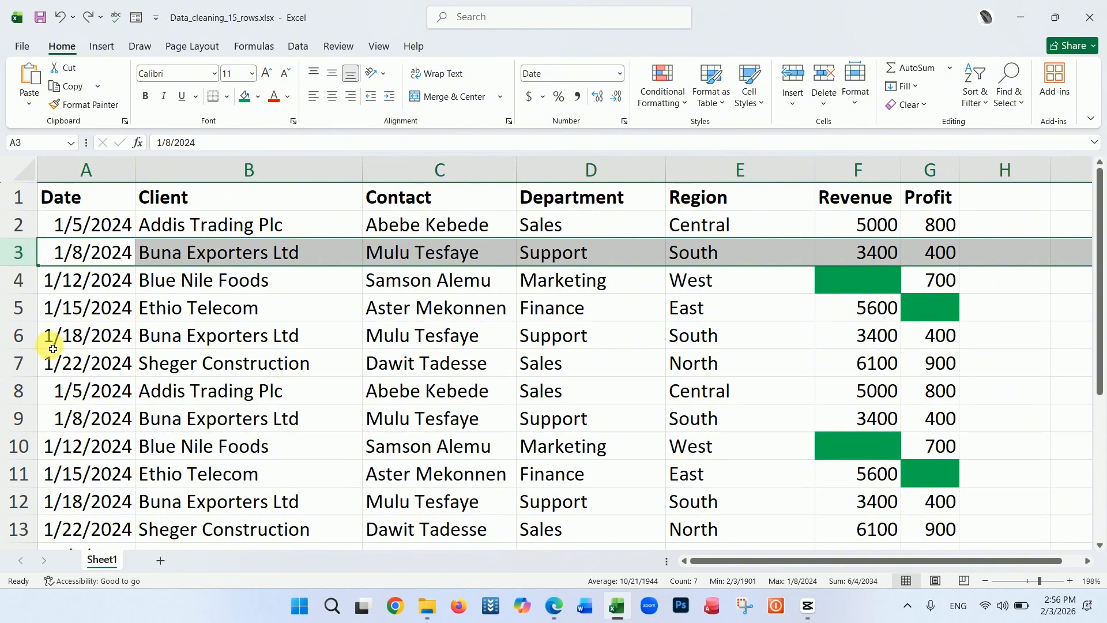
{"action": "left_click", "coordinate": [33, 512]}
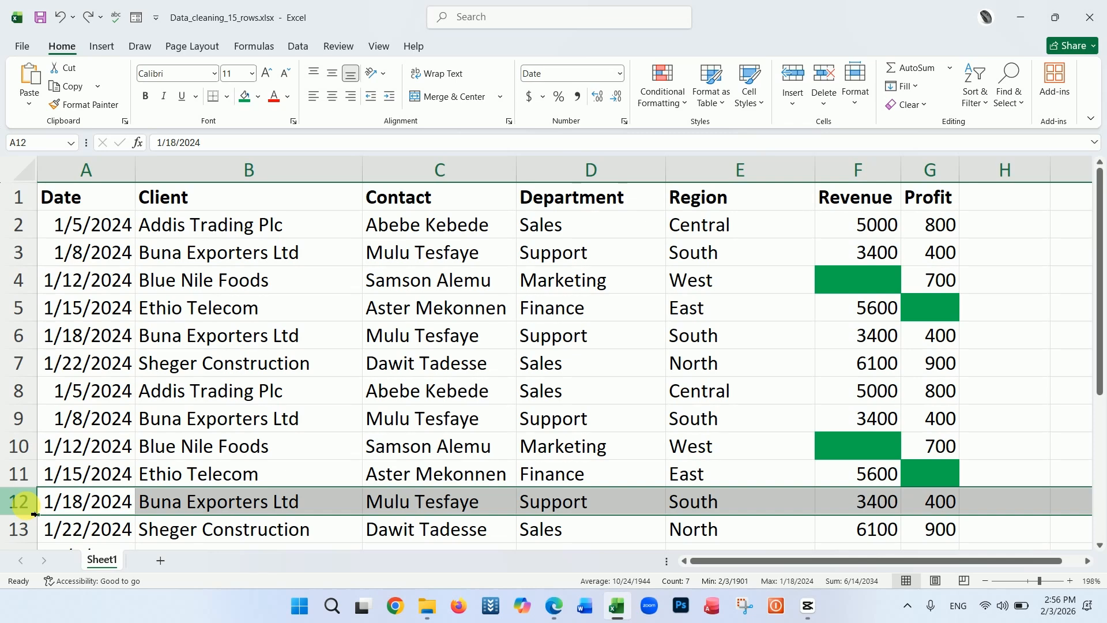
{"action": "left_click", "coordinate": [282, 317]}
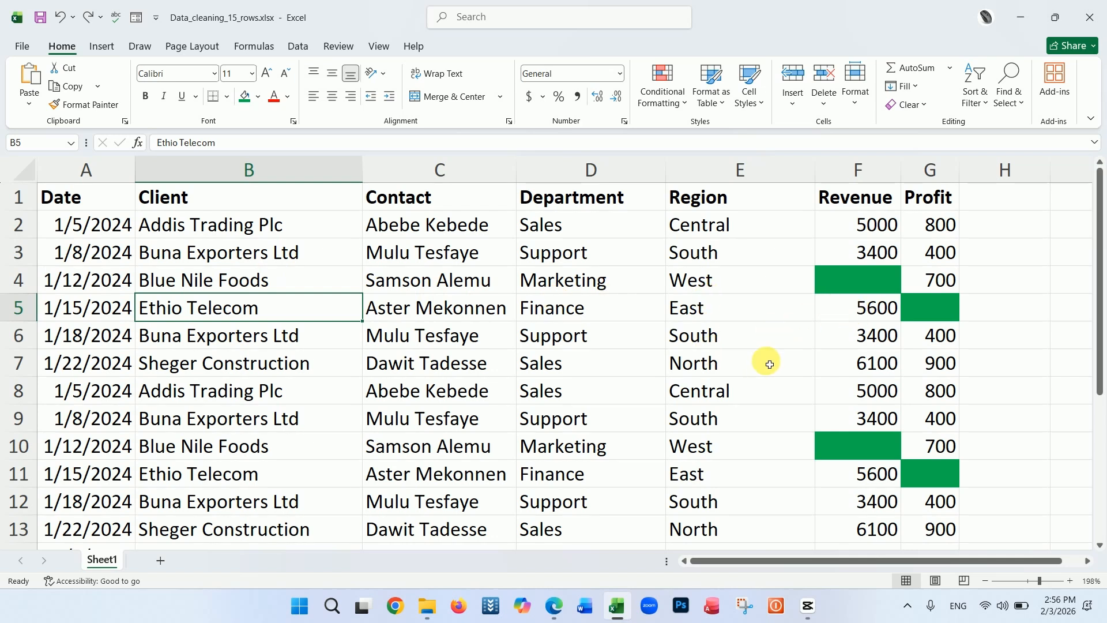
{"action": "left_click", "coordinate": [578, 381]}
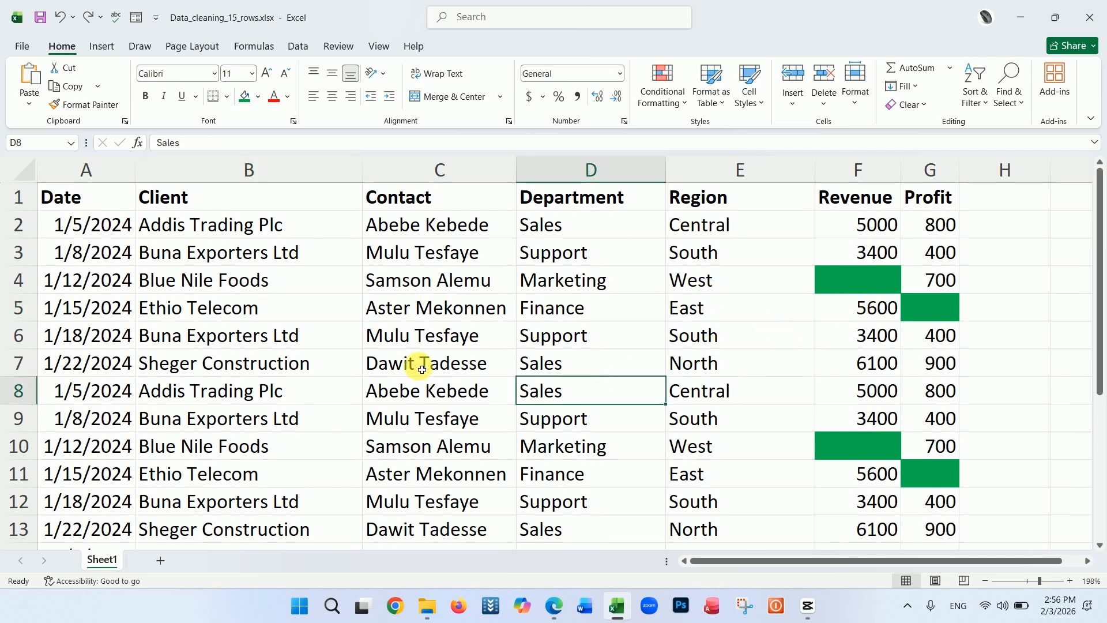
Step: Remove duplicate rows from the whole data table, comparing all columns from Date to Profit and treating the first row as headers
{"action": "left_click", "coordinate": [351, 316]}
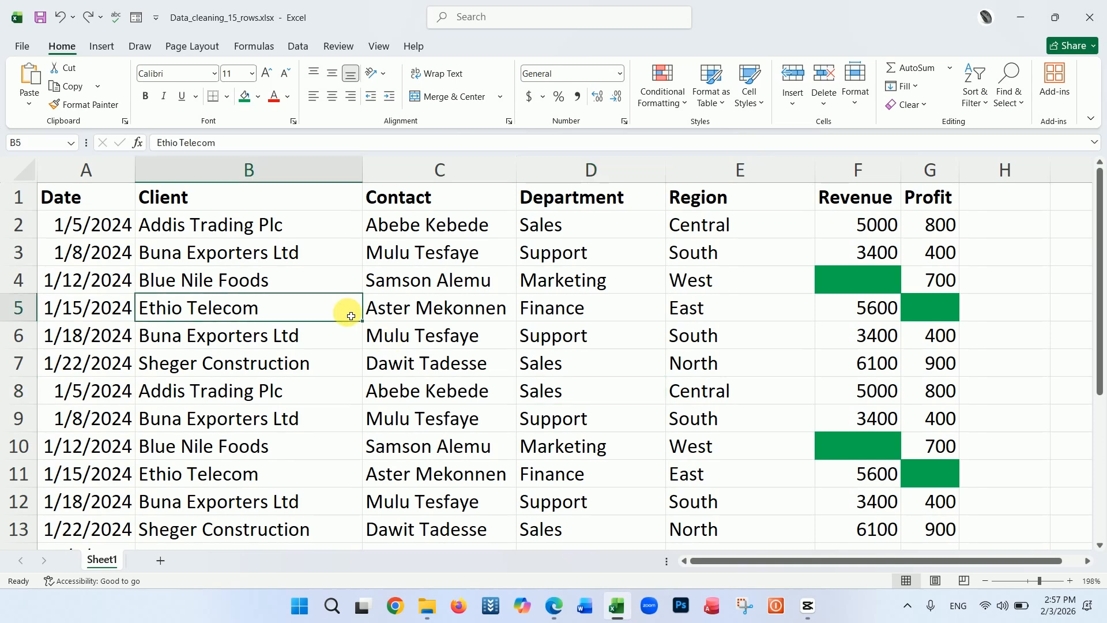
{"action": "key", "text": "ctrl+a"}
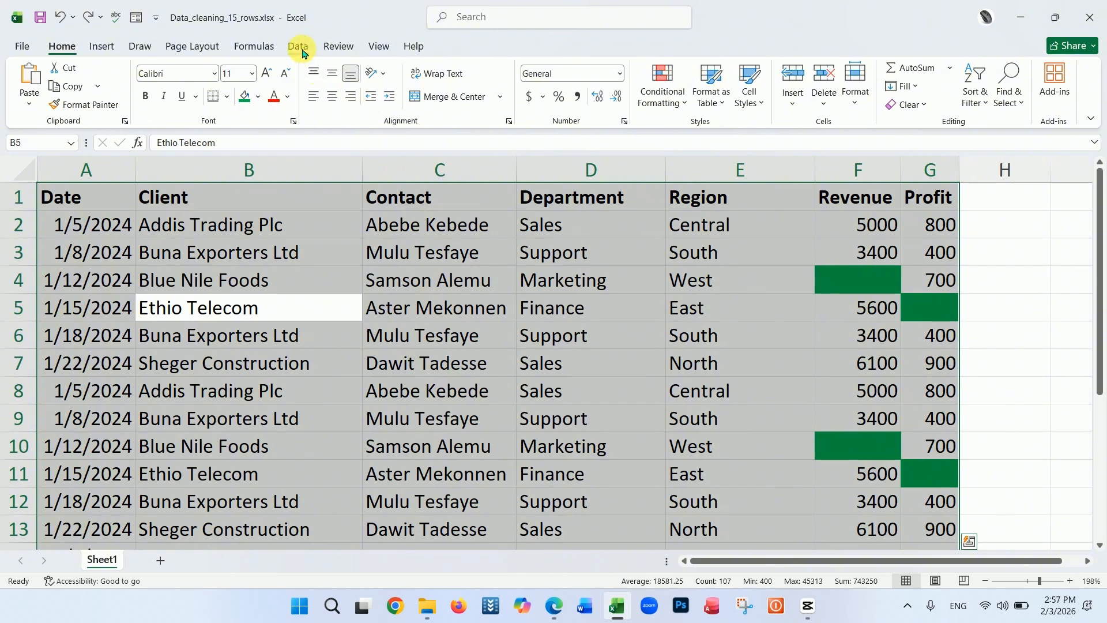
{"action": "left_click", "coordinate": [299, 47]}
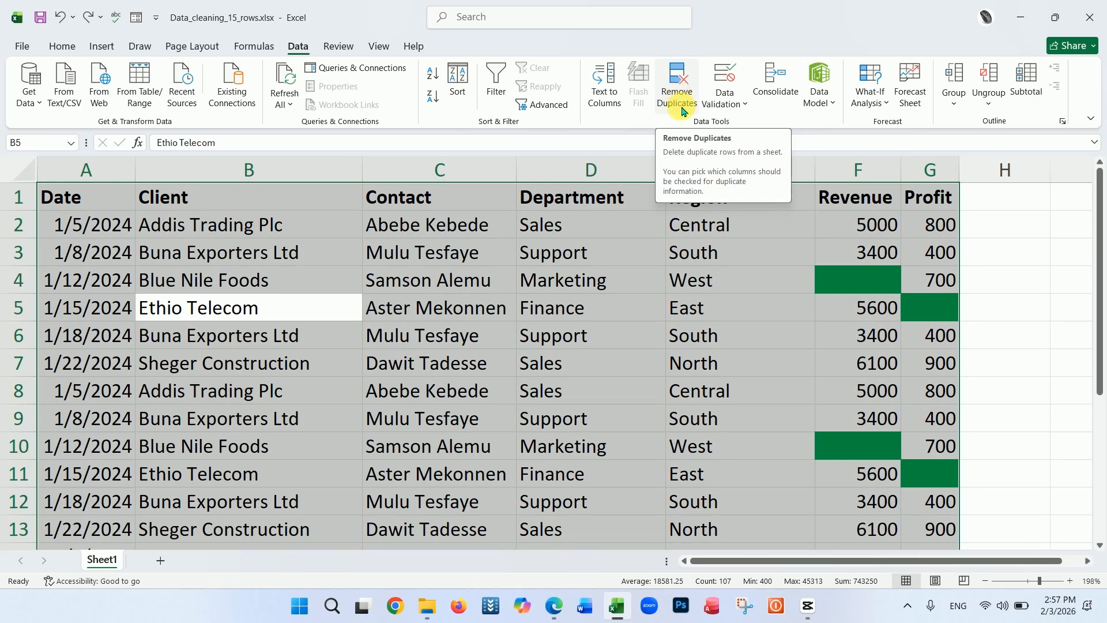
{"action": "left_click", "coordinate": [675, 87]}
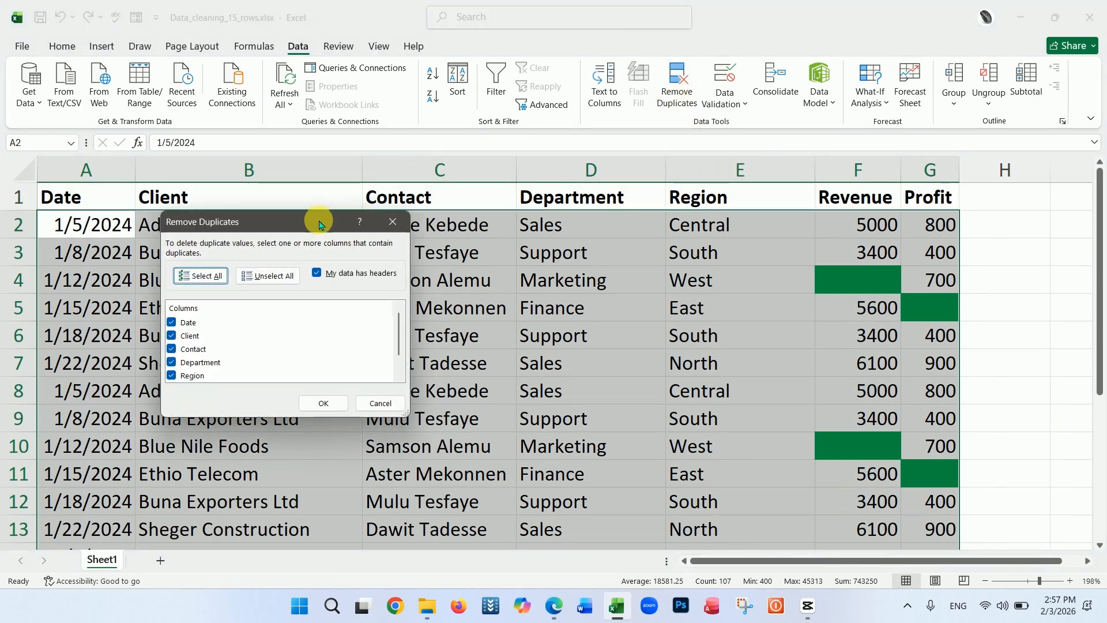
{"action": "left_click_drag", "start_coordinate": [325, 221], "coordinate": [584, 153]}
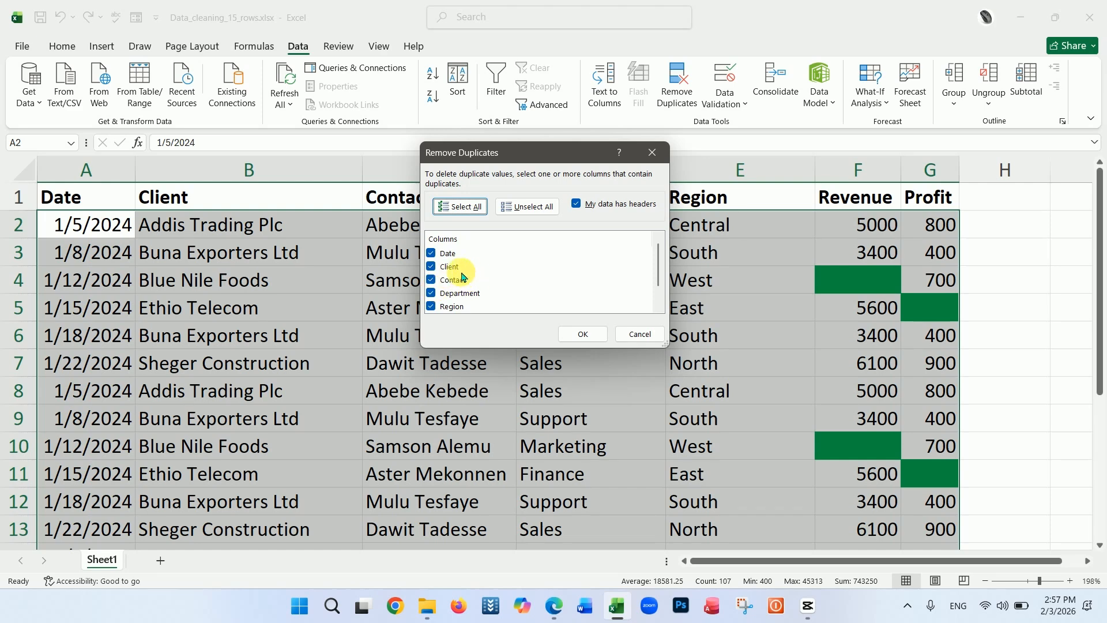
{"action": "scroll", "coordinate": [455, 274], "scroll_direction": "down", "scroll_amount": 1}
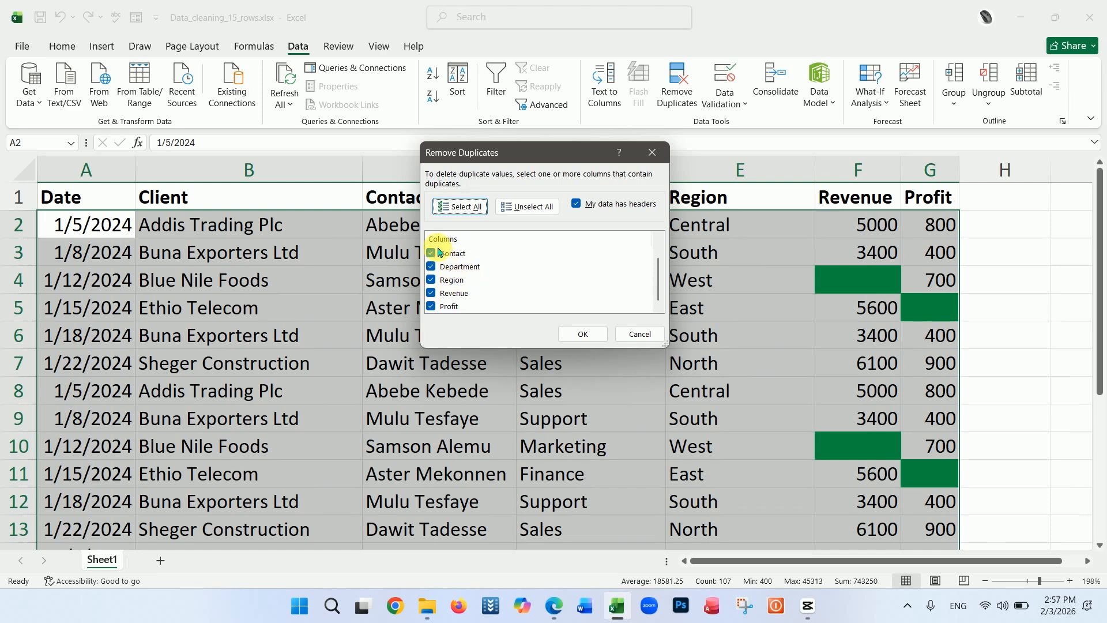
{"action": "left_click", "coordinate": [432, 254]}
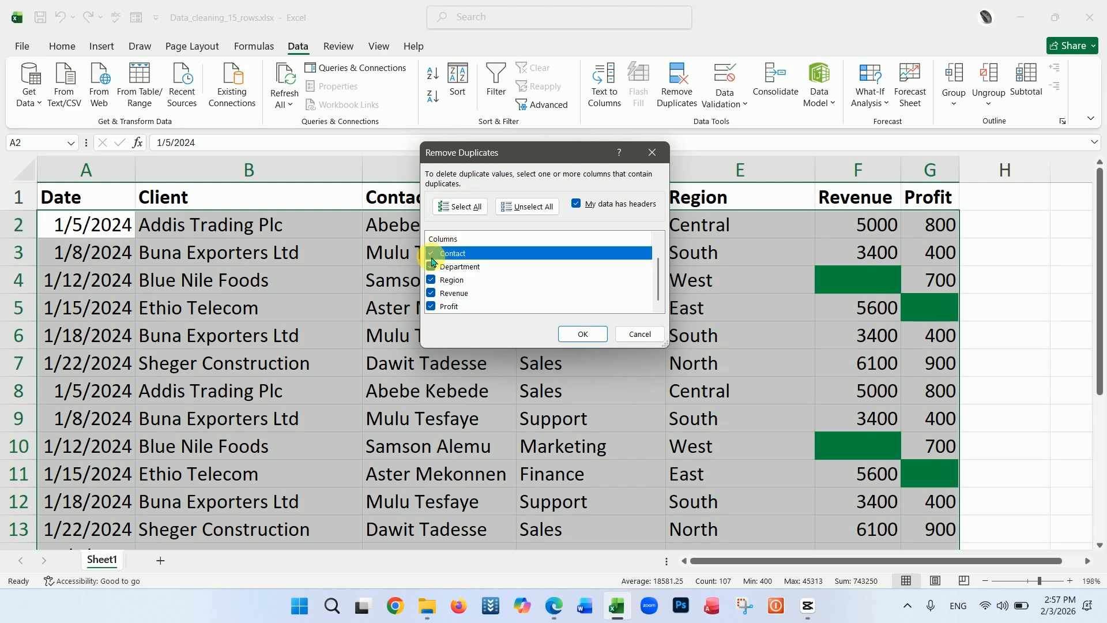
{"action": "left_click", "coordinate": [431, 256]}
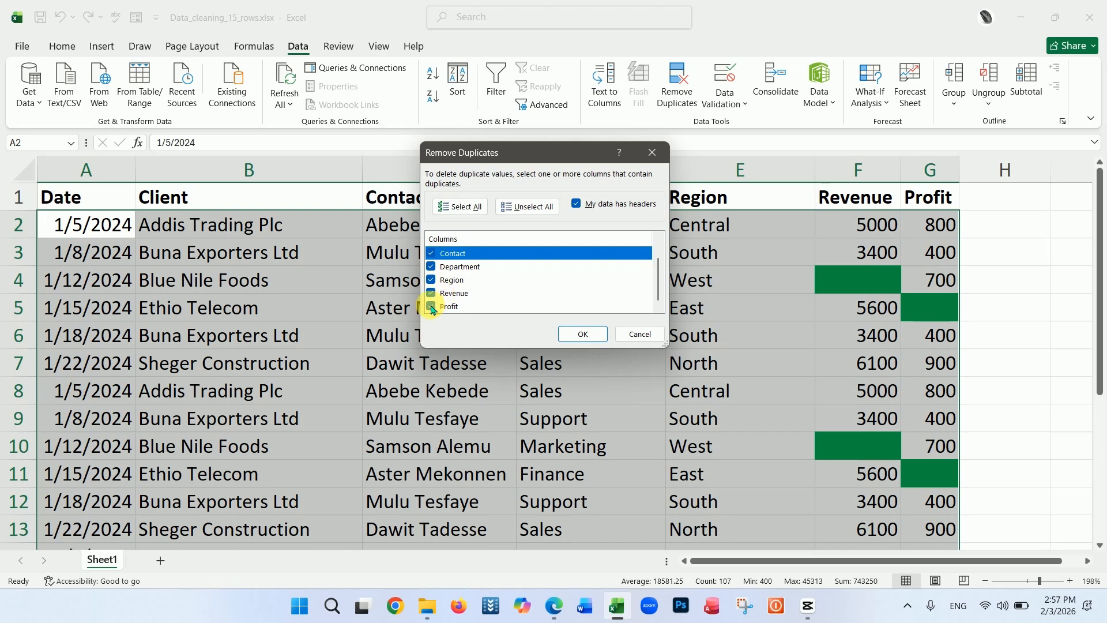
{"action": "scroll", "coordinate": [437, 287], "scroll_direction": "up", "scroll_amount": 1}
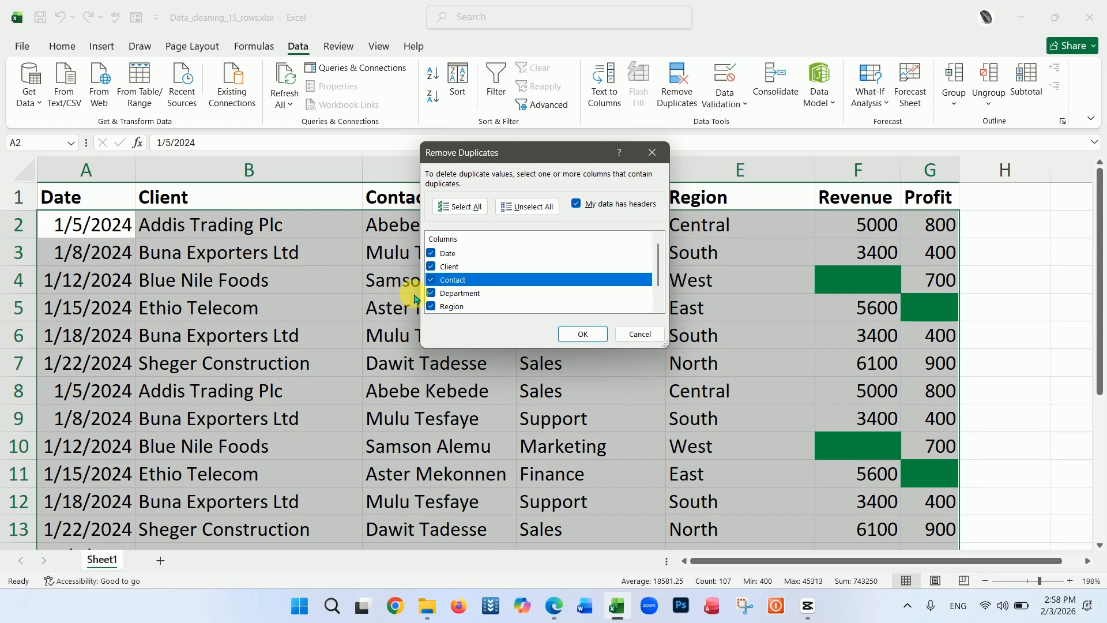
{"action": "left_click", "coordinate": [576, 335]}
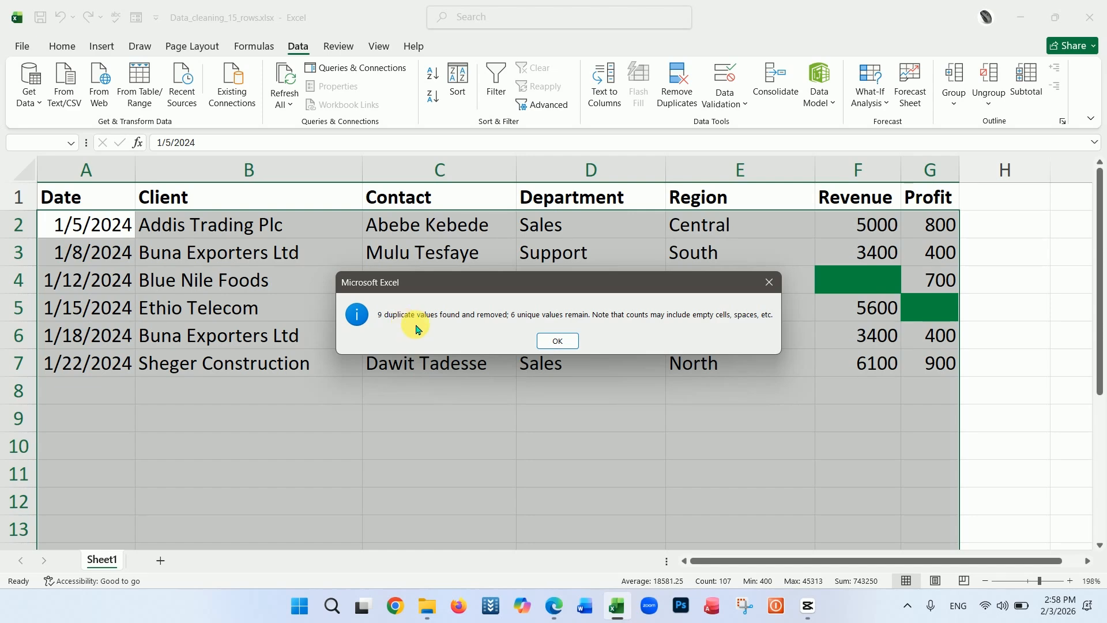
{"action": "left_click", "coordinate": [561, 343]}
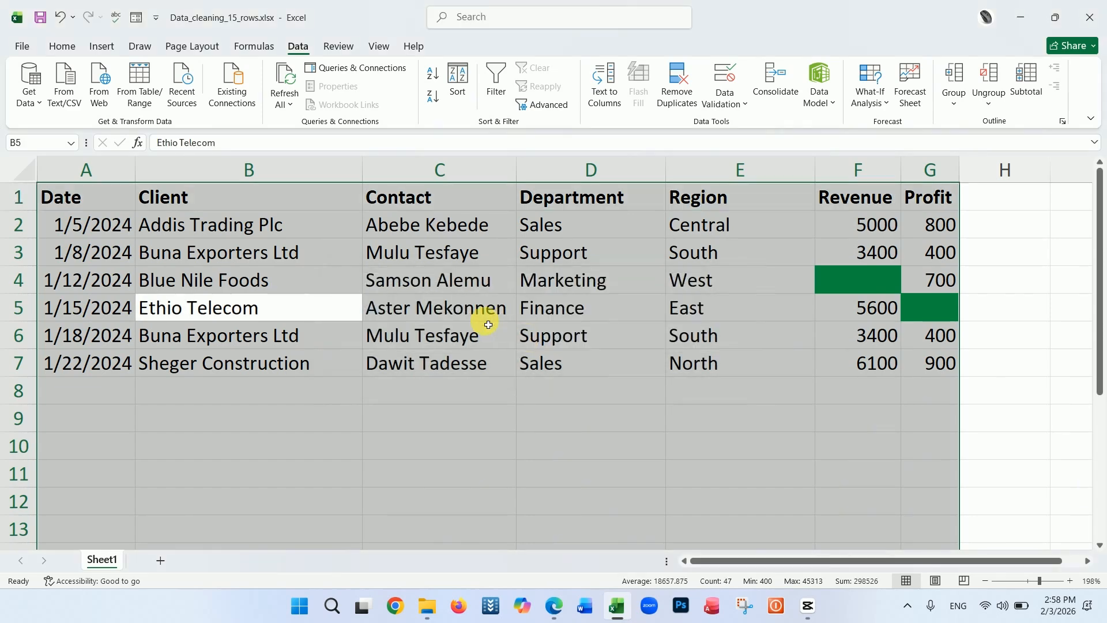
{"action": "left_click", "coordinate": [430, 429]}
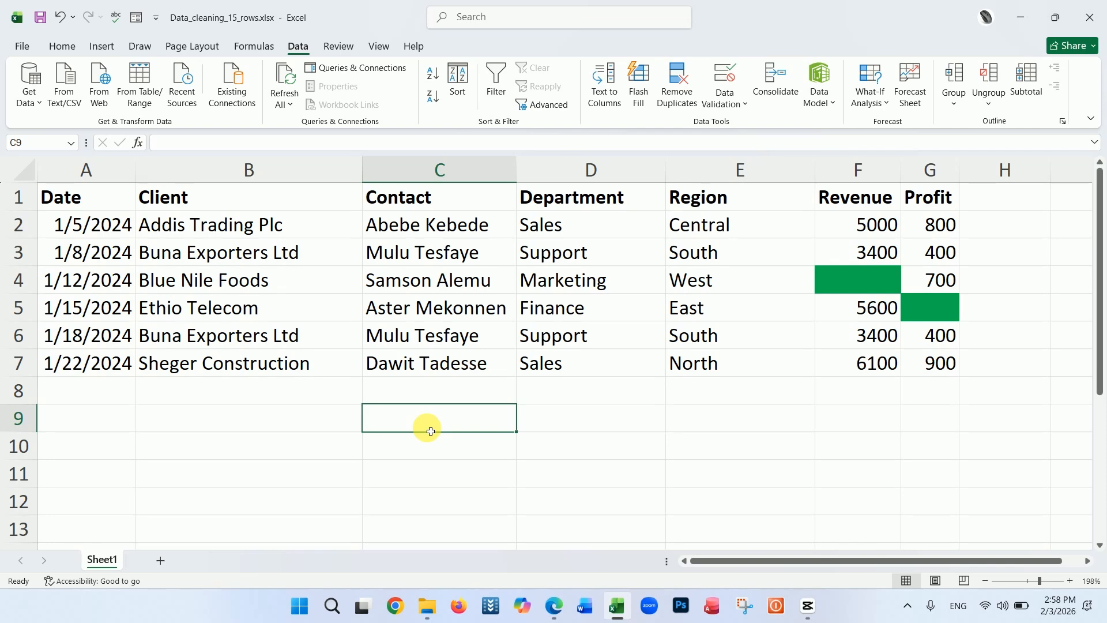
Step: Undo the duplicate removal and redo it to compare the table before and after
{"action": "key", "text": "ctrl+z"}
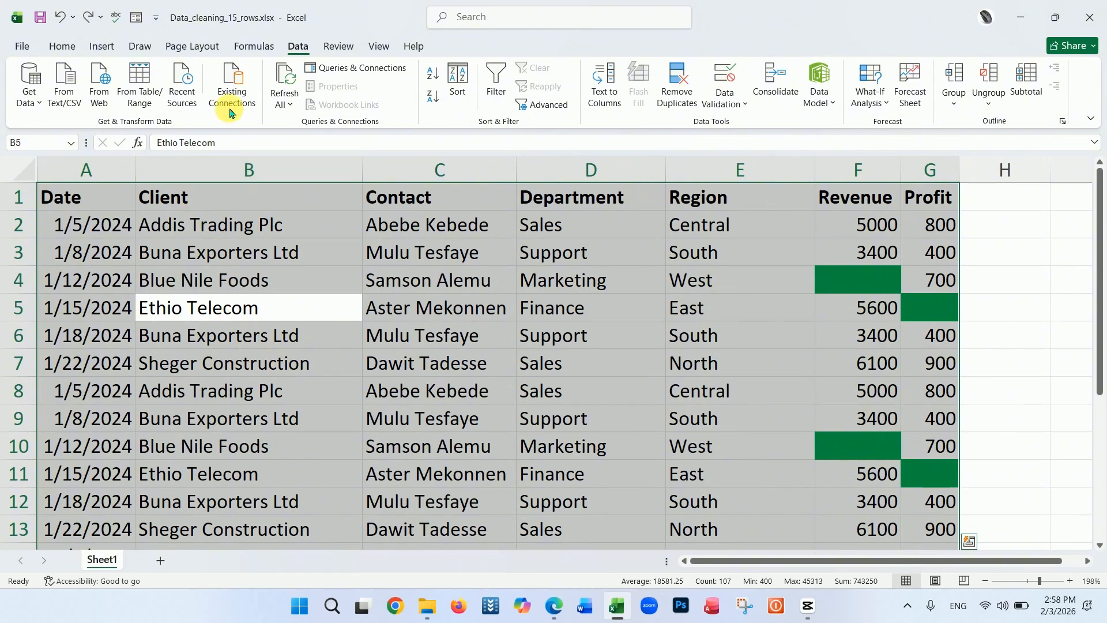
{"action": "left_click", "coordinate": [88, 18]}
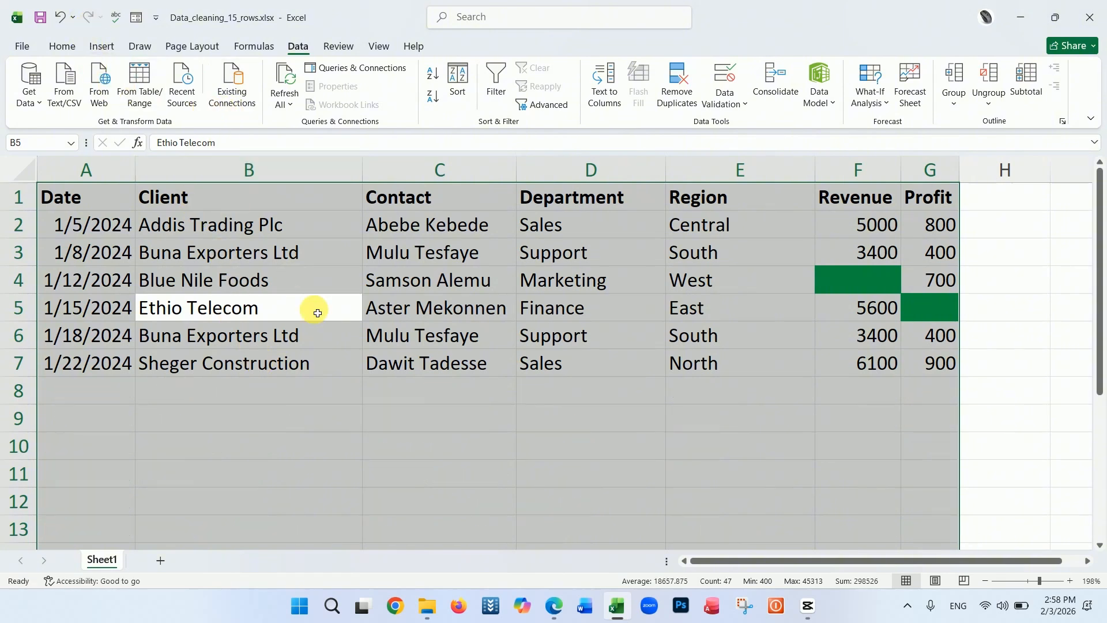
{"action": "left_click", "coordinate": [367, 391]}
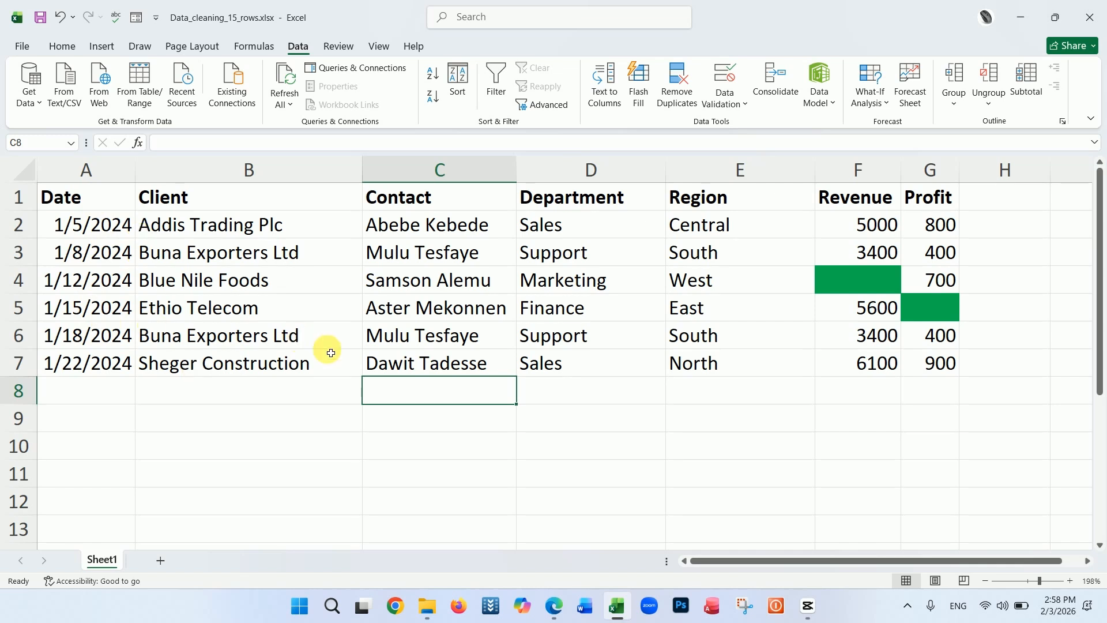